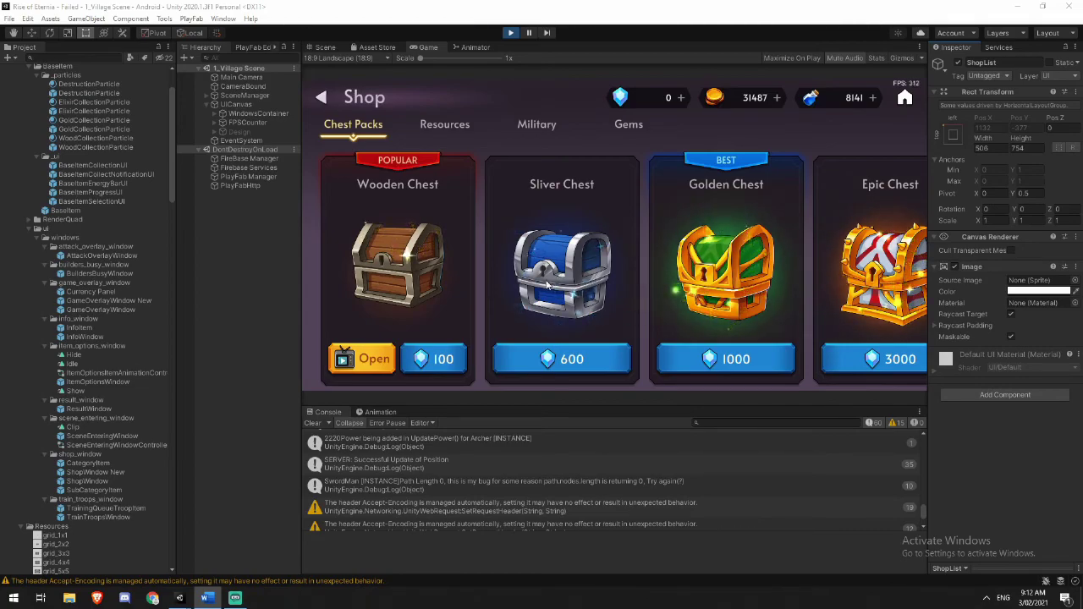
# Switch Unity to the Shop Tutorial project and its nearly empty Tutorial Scene.
pyautogui.moveTo(528, 279); pyautogui.dragTo(564, 270)
pyautogui.moveTo(650, 285); pyautogui.dragTo(524, 290)
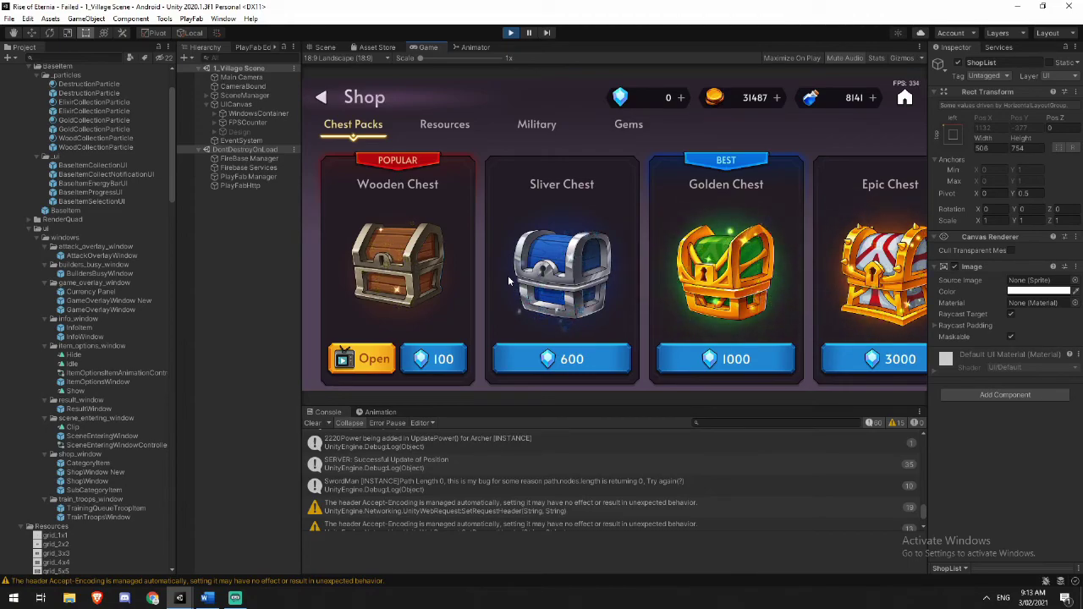
pyautogui.click(179, 598)
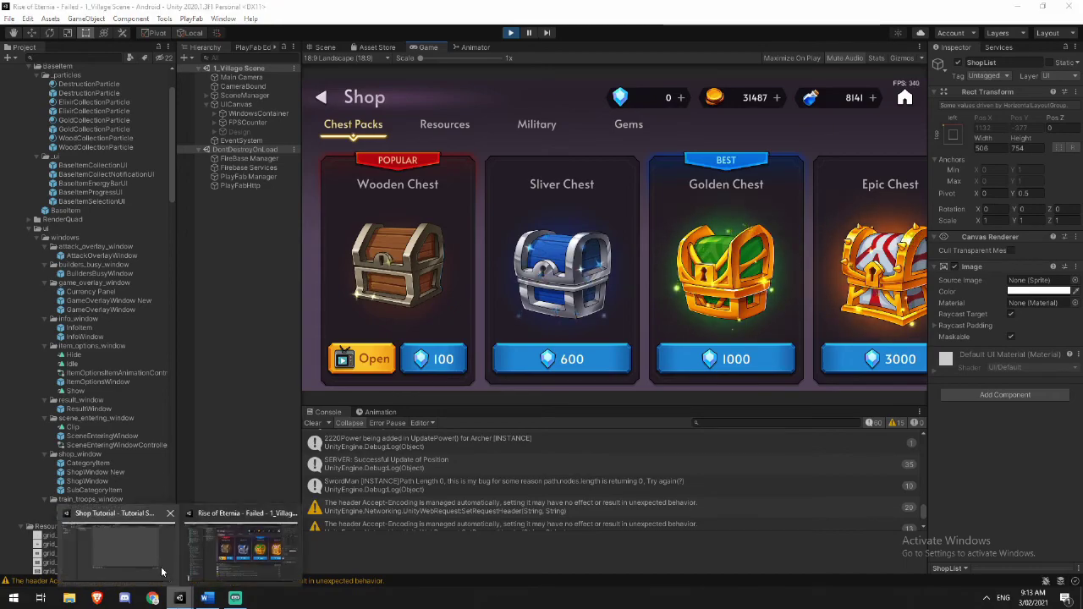
pyautogui.click(160, 563)
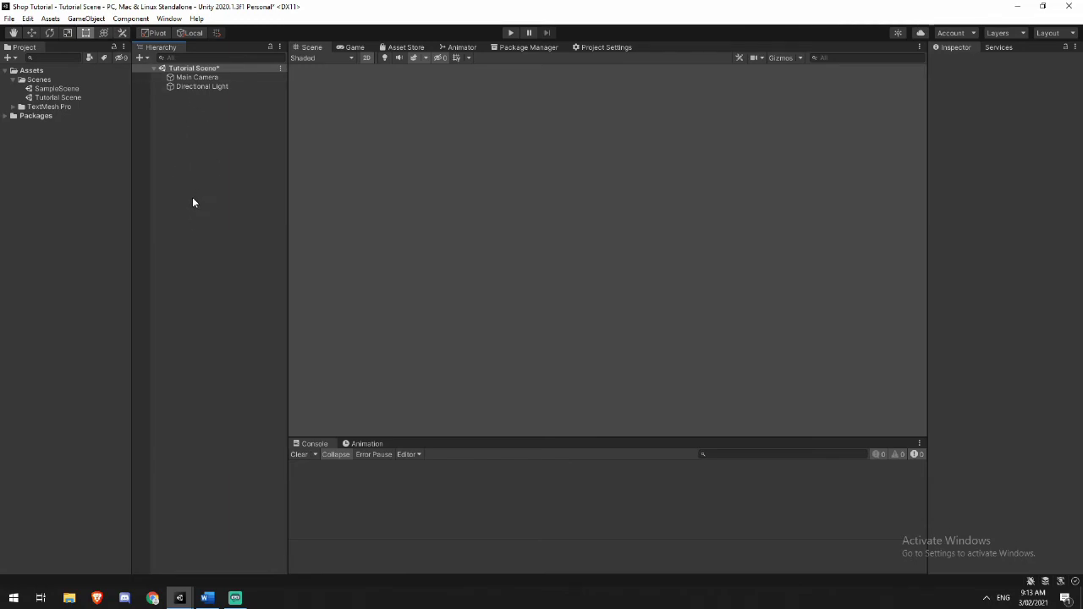
# Add a UI Panel to the scene, which also creates a Canvas and EventSystem.
pyautogui.rightClick(194, 136)
pyautogui.moveTo(234, 343)
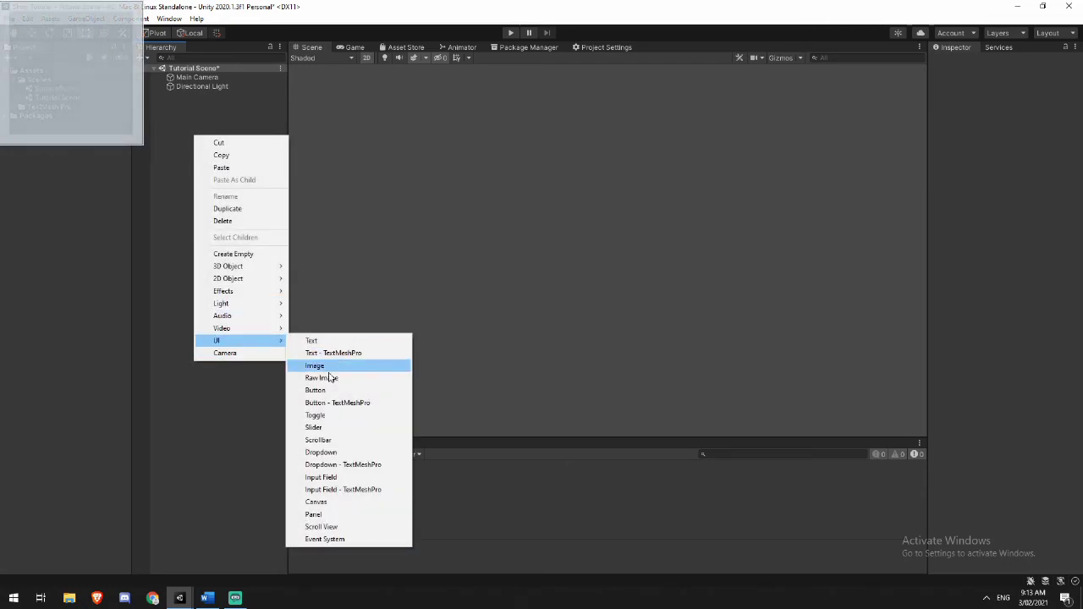
pyautogui.click(314, 514)
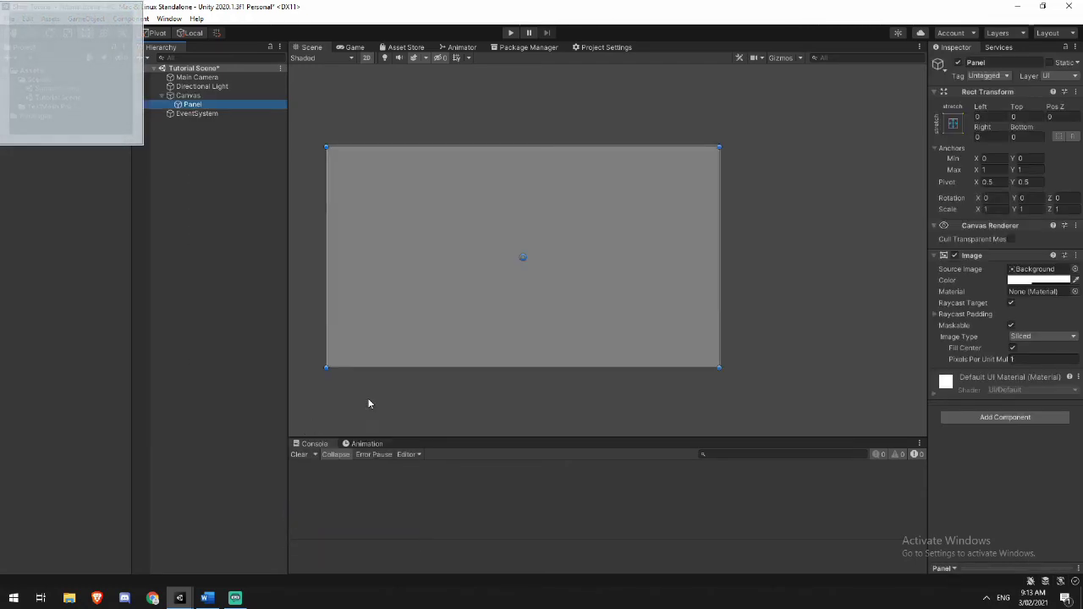
pyautogui.click(186, 97)
pyautogui.click(192, 114)
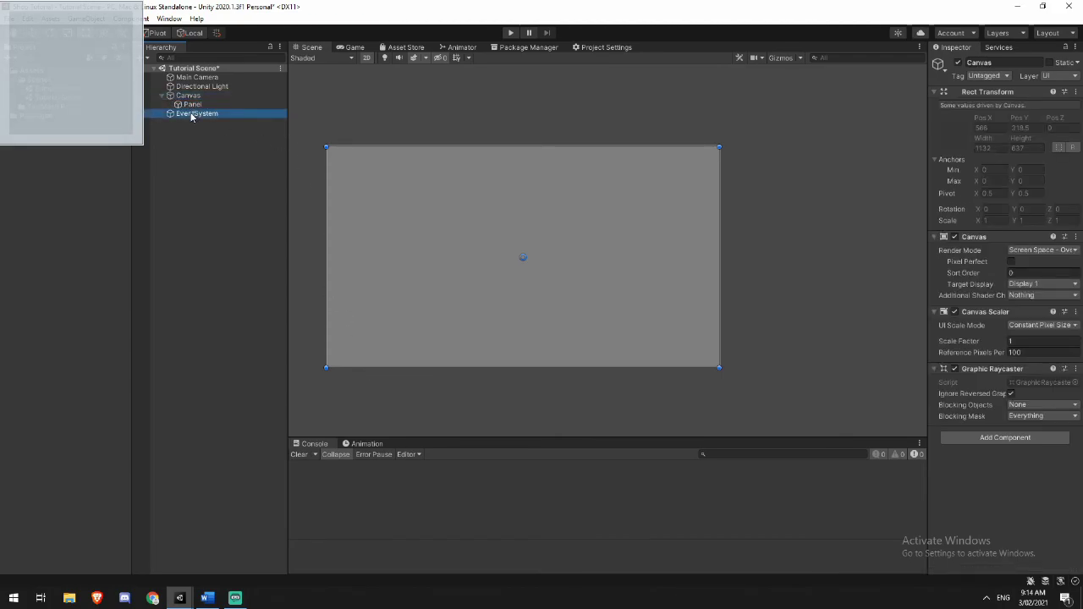
pyautogui.moveTo(349, 221); pyautogui.dragTo(373, 226, button='middle')
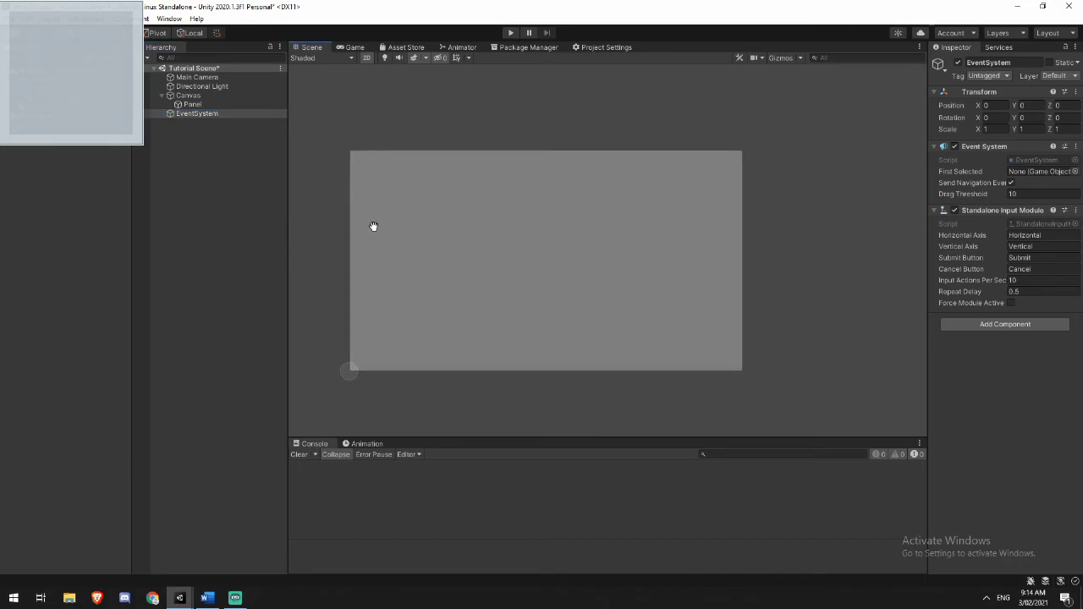
# Rename the new Panel to Shop.
pyautogui.click(182, 103)
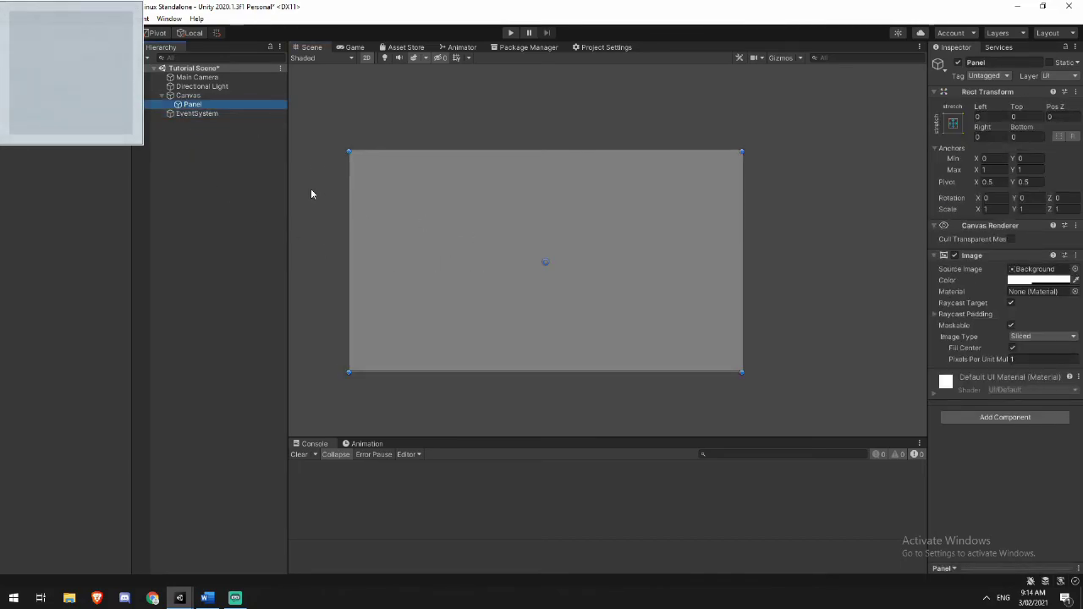
pyautogui.press('F2')
pyautogui.write('Shop')
pyautogui.press('Return')
# Add a panel inside Shop and shrink it to a strip along the top.
pyautogui.rightClick(188, 105)
pyautogui.moveTo(241, 308)
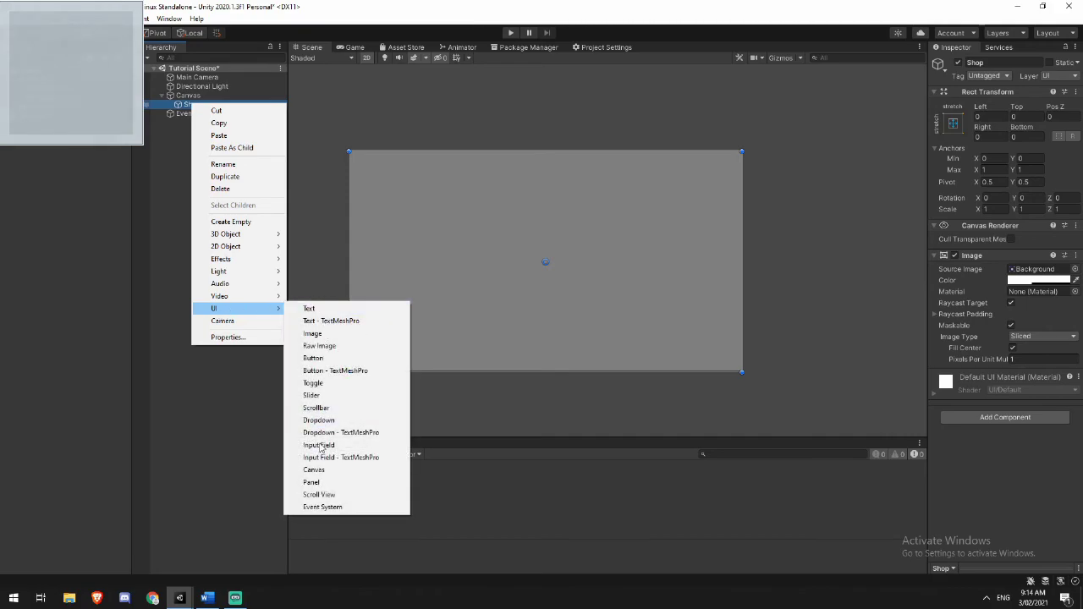
pyautogui.click(311, 482)
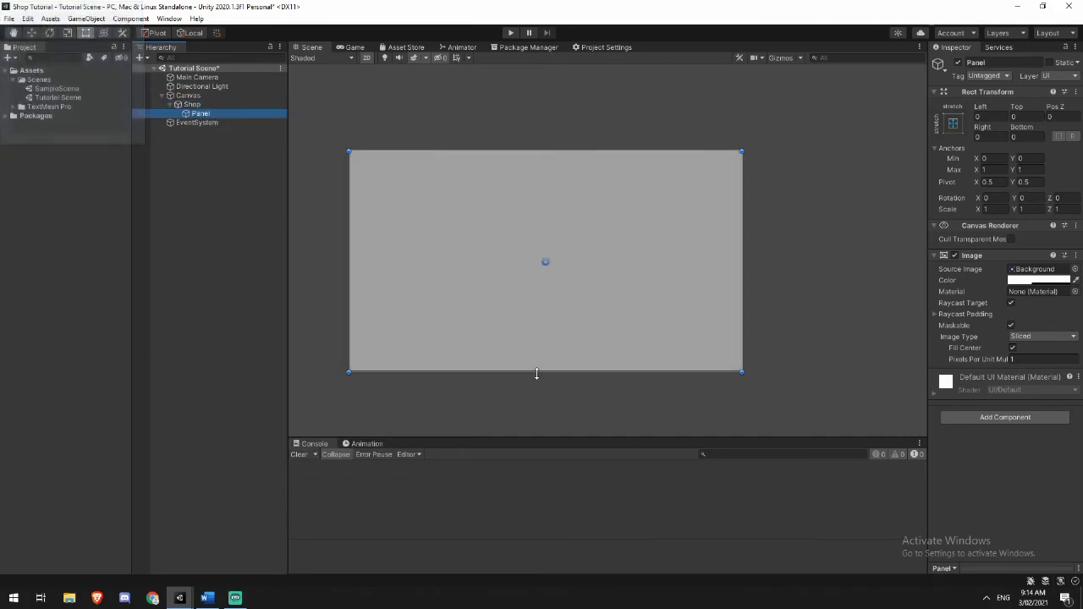
pyautogui.moveTo(536, 373); pyautogui.dragTo(537, 188)
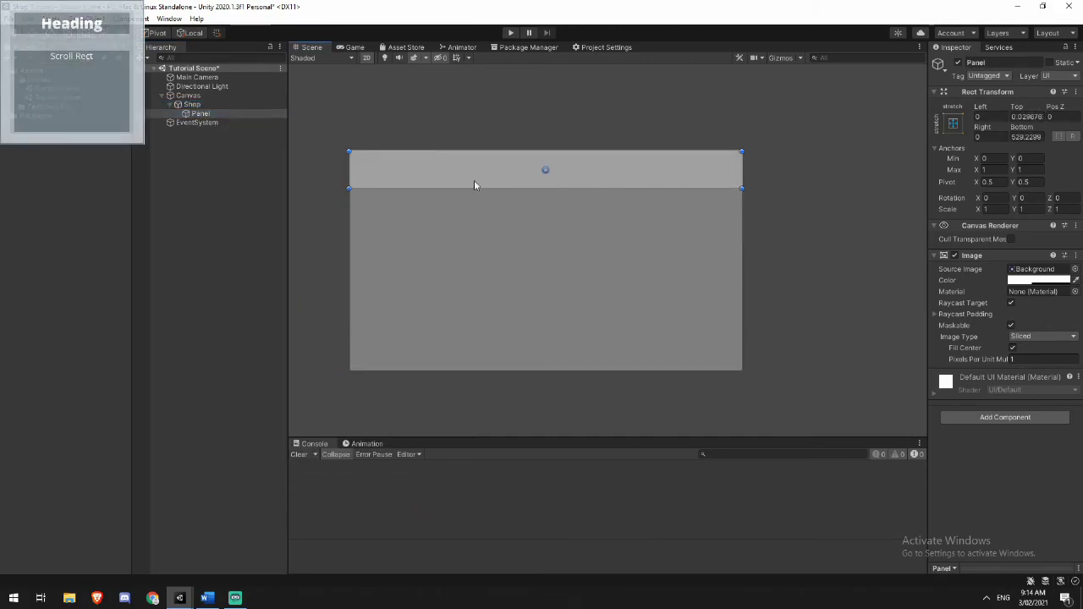
# Put a TextMeshPro text reading 'Header' in the strip, centred horizontally and vertically.
pyautogui.rightClick(198, 114)
pyautogui.moveTo(226, 318)
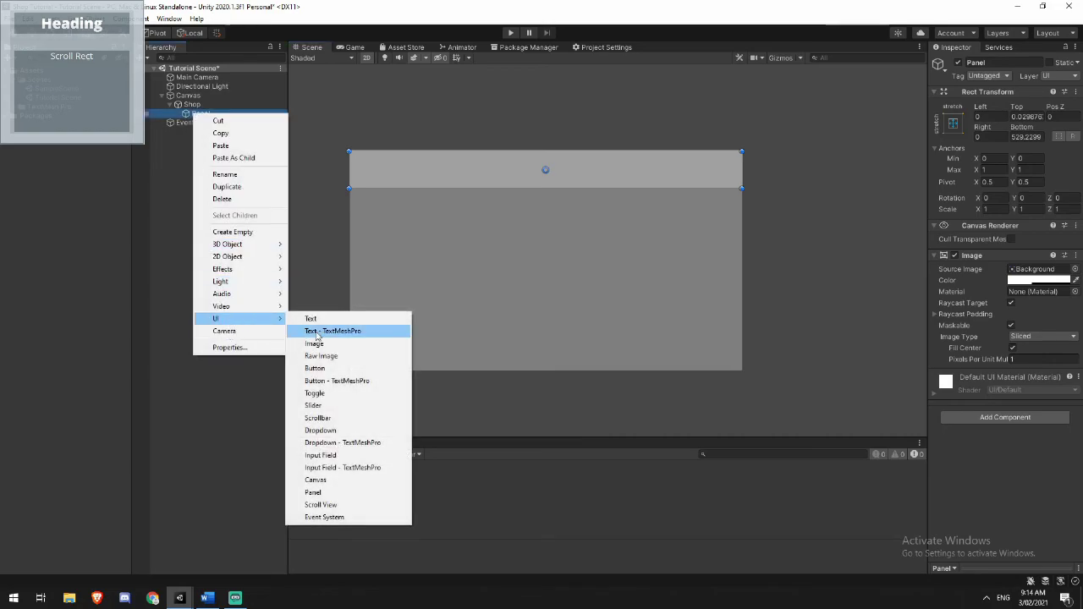
pyautogui.click(322, 333)
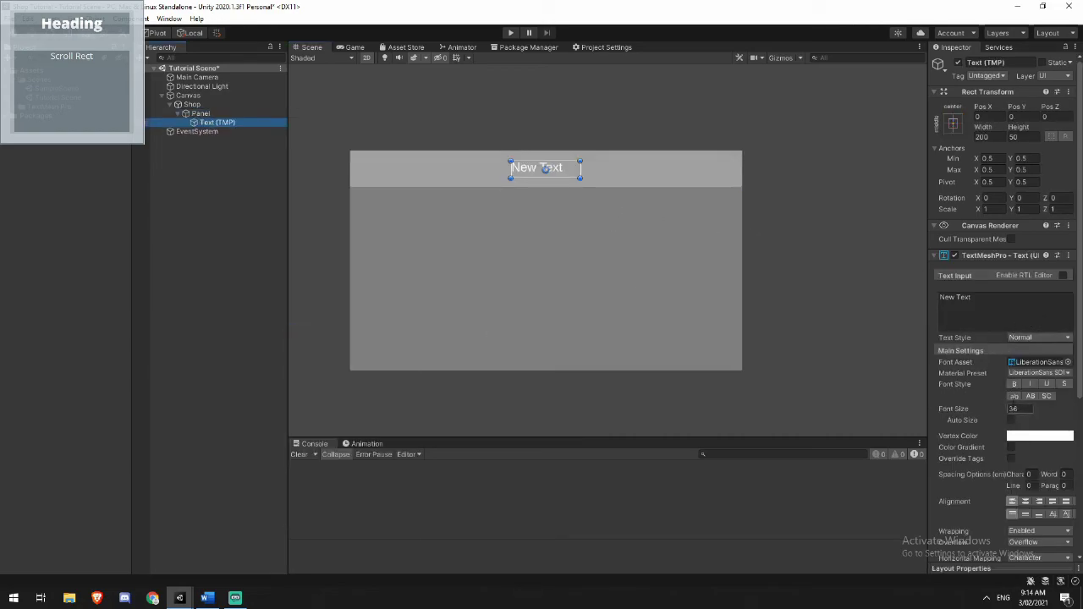
pyautogui.click(961, 301)
pyautogui.write('Head')
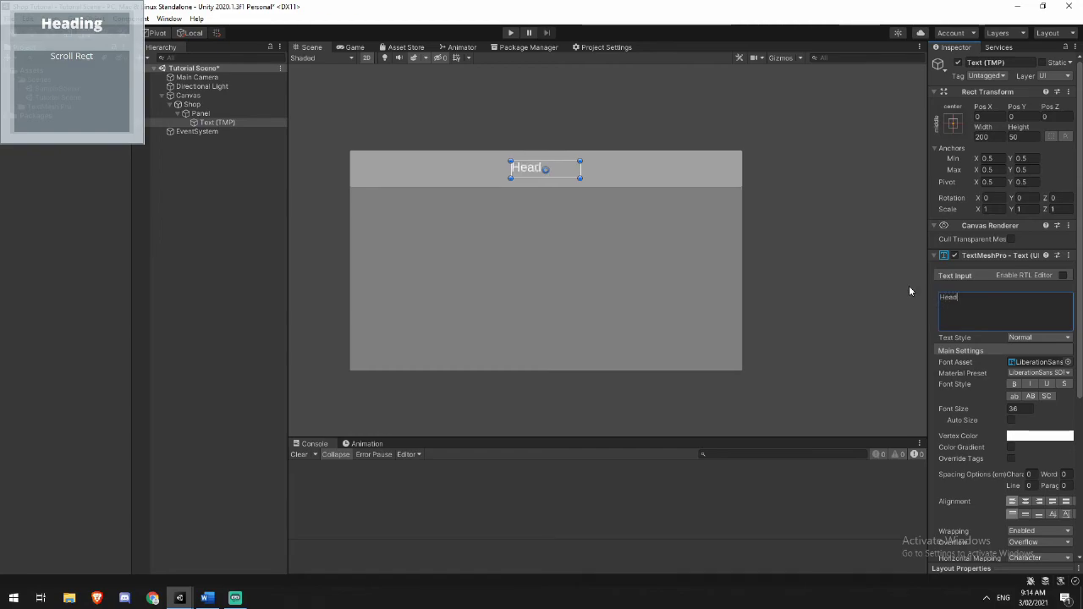
pyautogui.write('er')
pyautogui.click(1026, 501)
pyautogui.click(1026, 514)
# Rename the top strip panel to Header and collapse it.
pyautogui.click(193, 116)
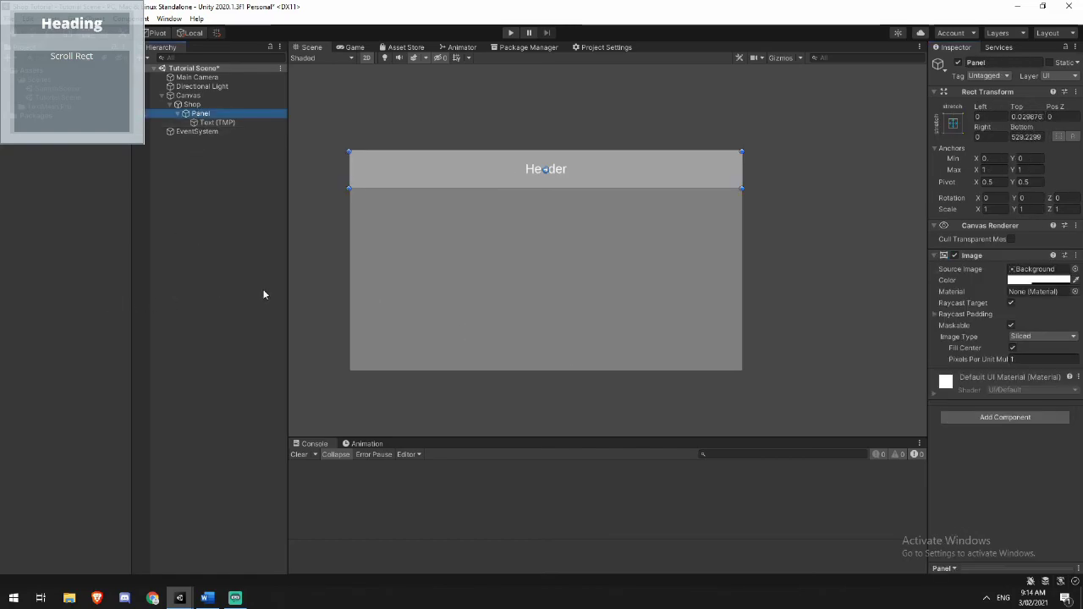
pyautogui.press('F2')
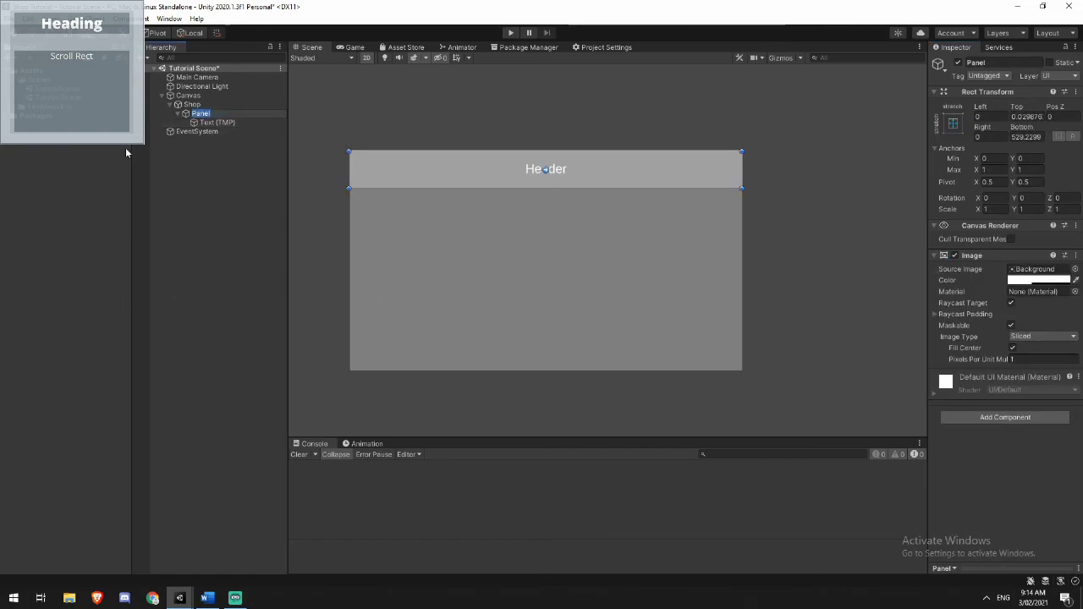
pyautogui.write('Header')
pyautogui.press('Return')
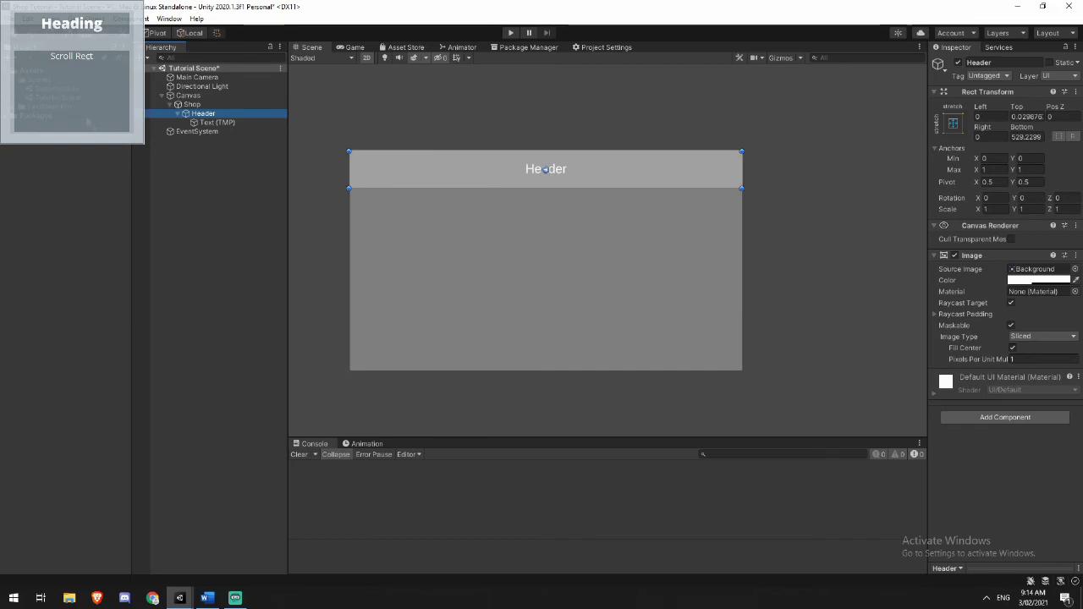
pyautogui.click(177, 114)
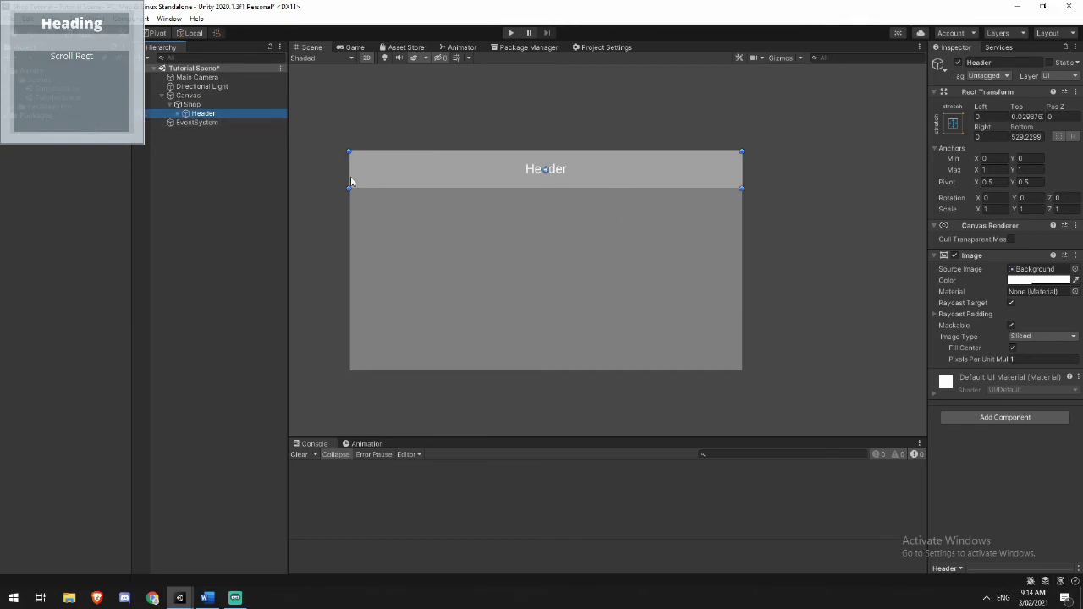
pyautogui.click(193, 104)
# Add a second Shop panel starting below the header and name it Scroll Rect.
pyautogui.rightClick(198, 105)
pyautogui.moveTo(225, 309)
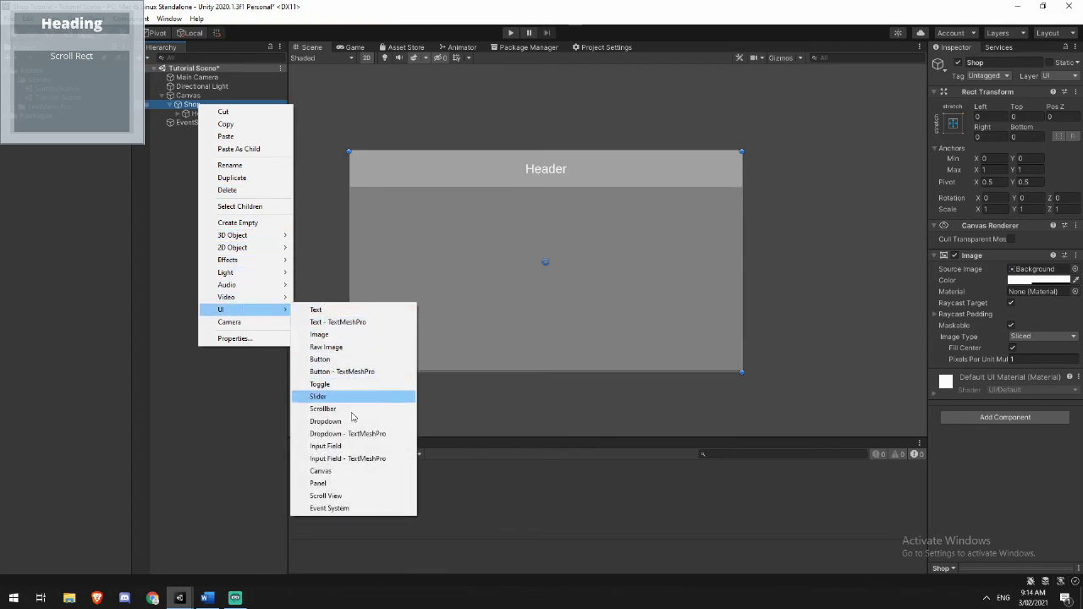
pyautogui.click(335, 482)
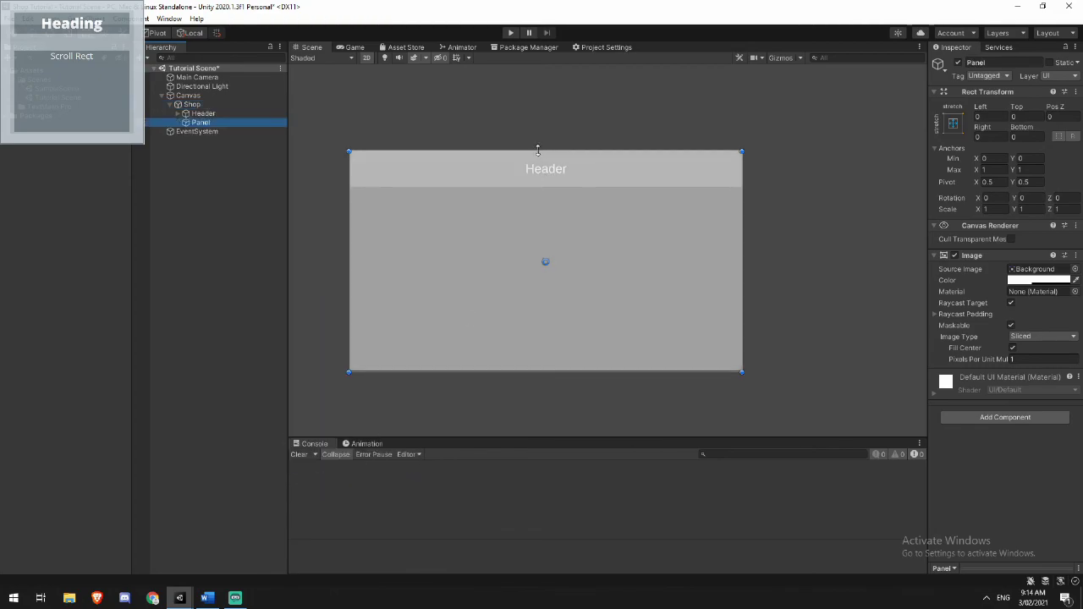
pyautogui.moveTo(537, 151); pyautogui.dragTo(526, 226)
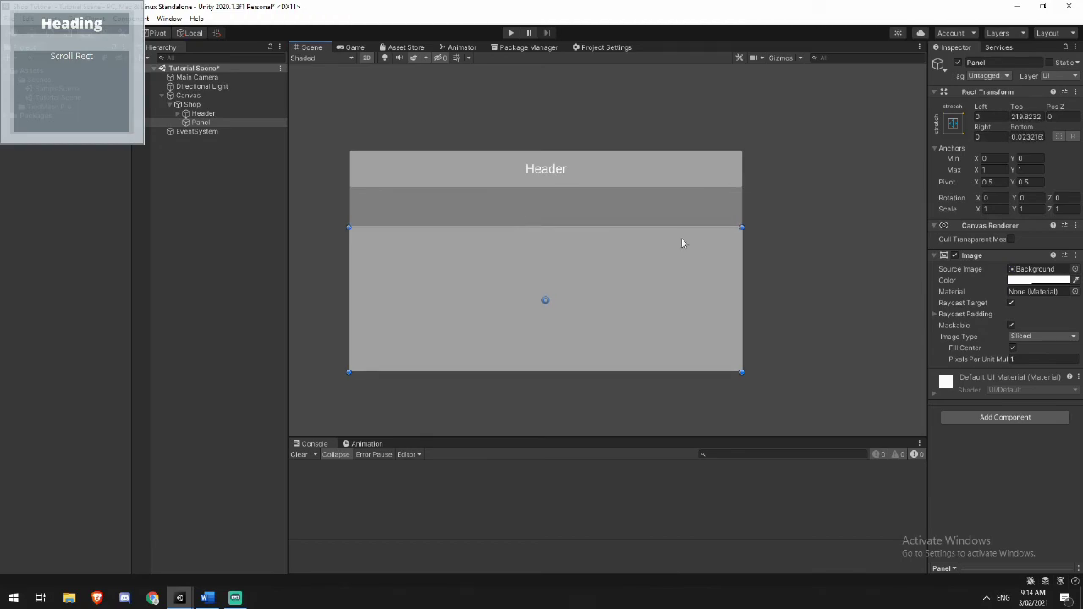
pyautogui.press('F2')
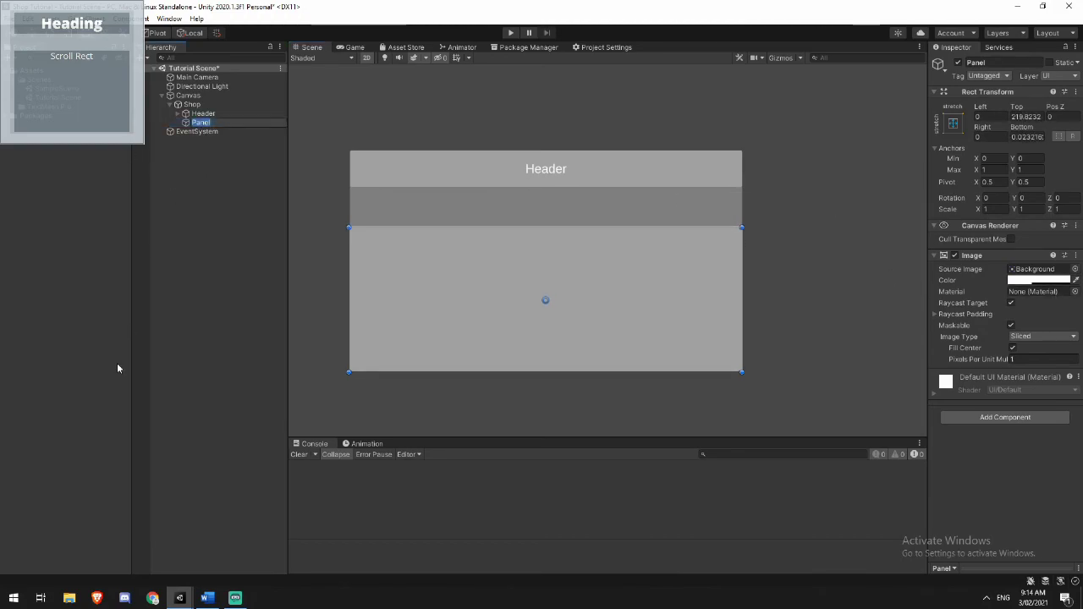
pyautogui.write('Scroll Rect')
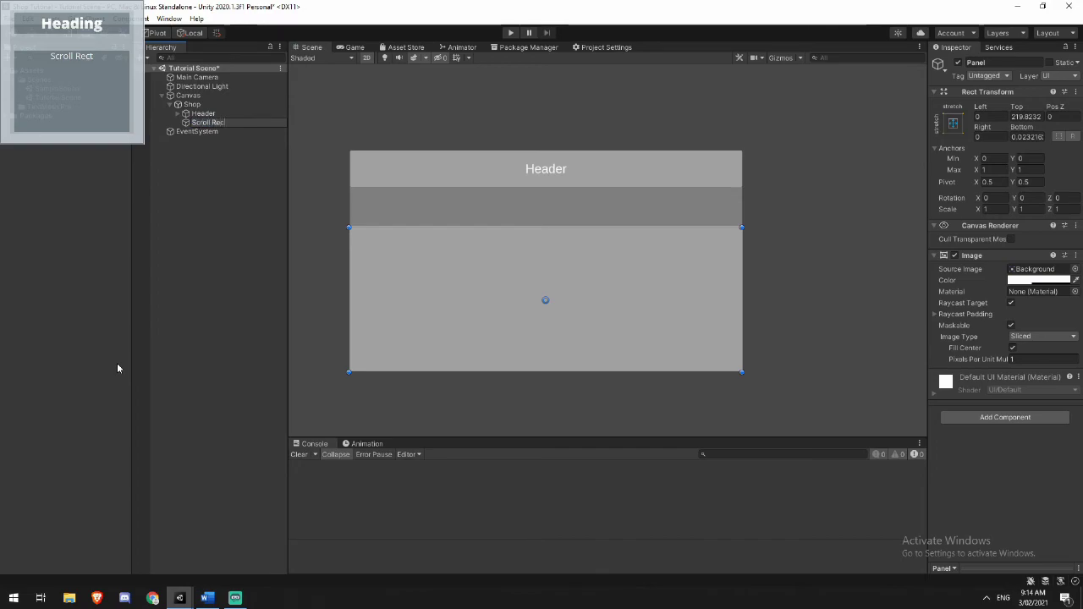
pyautogui.press('Return')
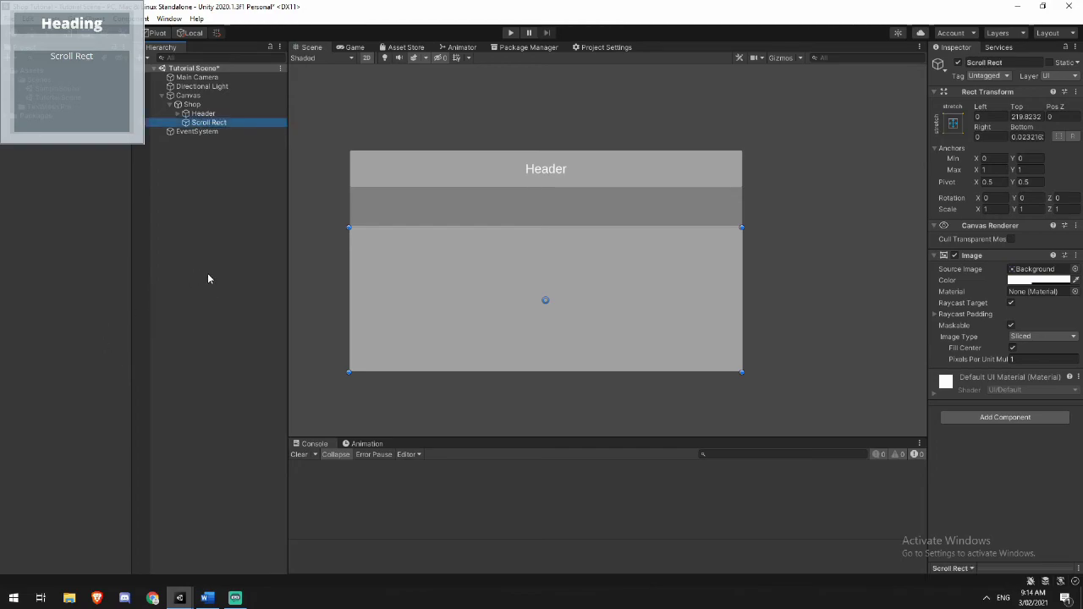
# Add a panel inside Scroll Rect anchored and positioned middle-left with Alt held.
pyautogui.rightClick(198, 123)
pyautogui.moveTo(220, 326)
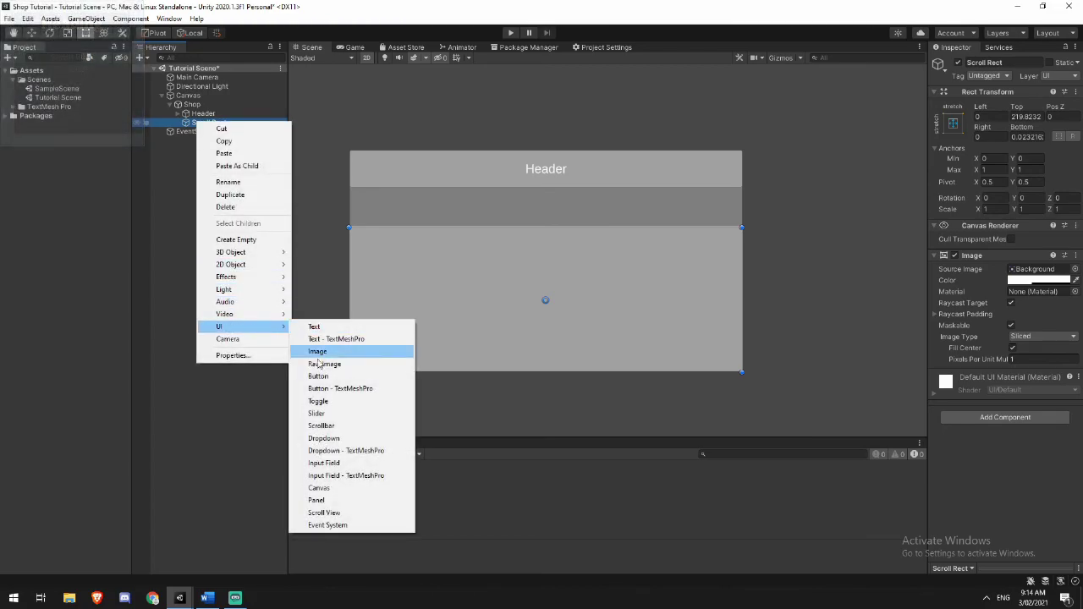
pyautogui.click(318, 500)
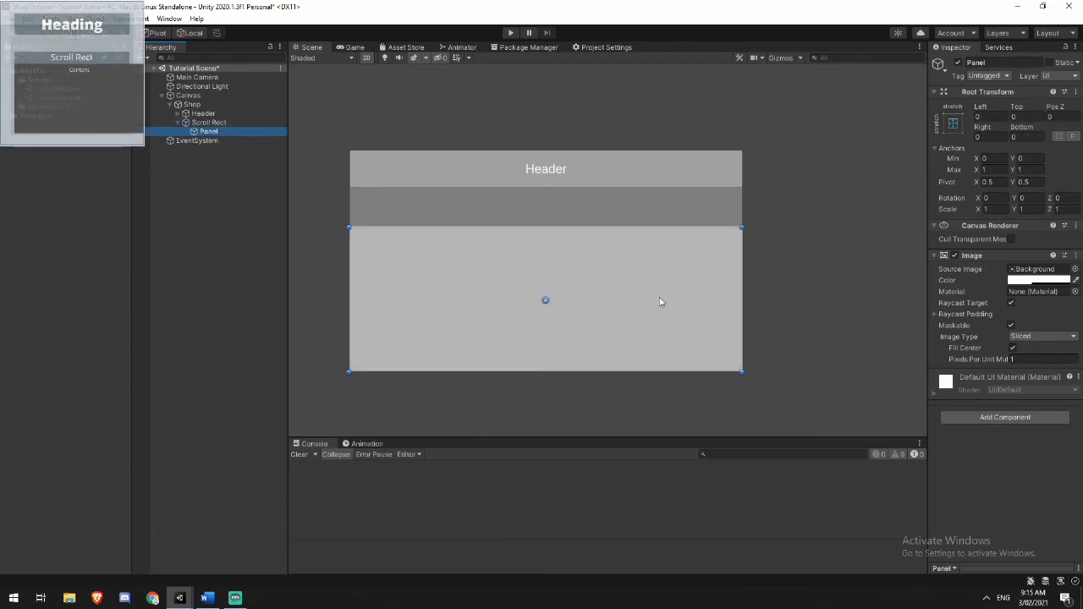
pyautogui.click(954, 123)
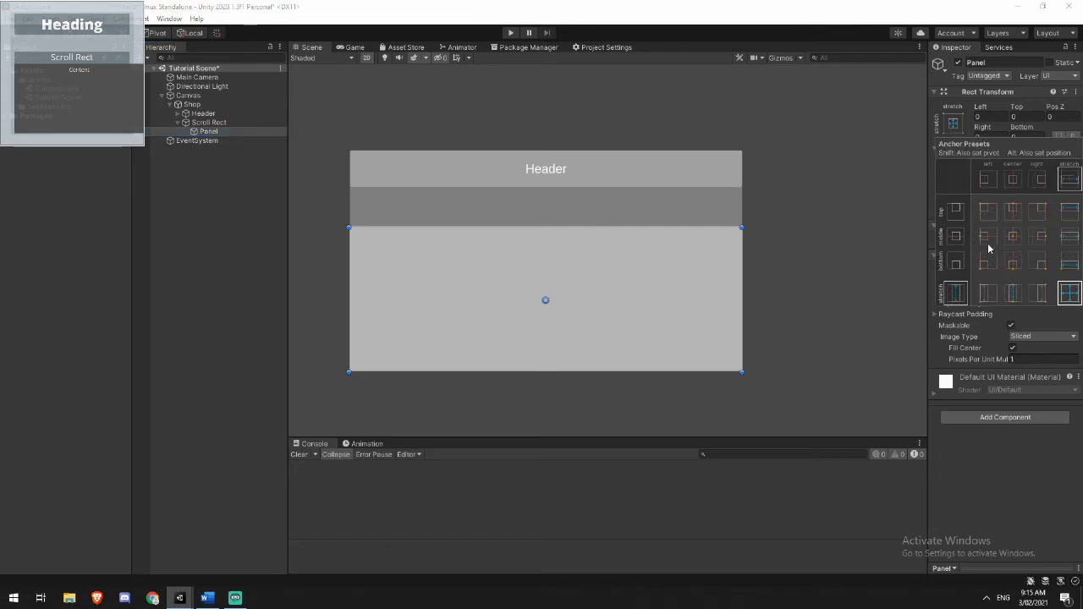
pyautogui.click(956, 142)
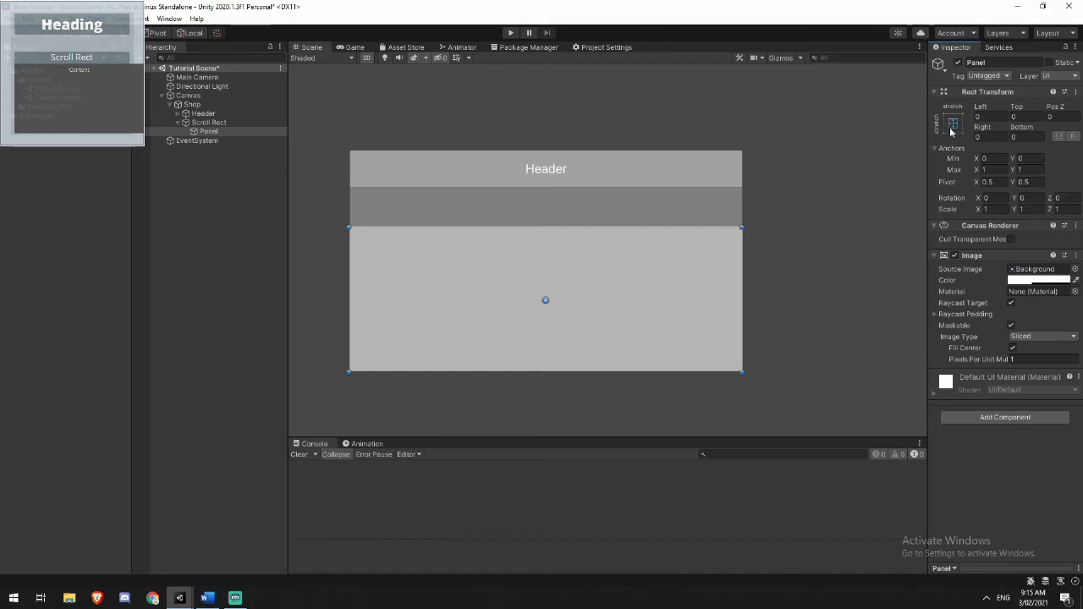
pyautogui.click(952, 124)
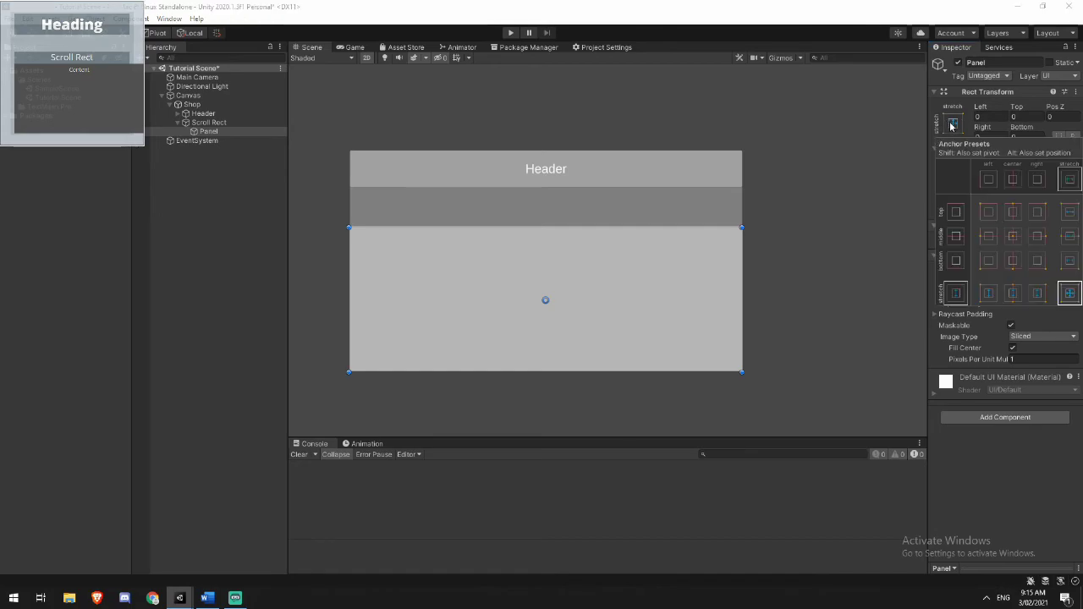
pyautogui.press('alt')
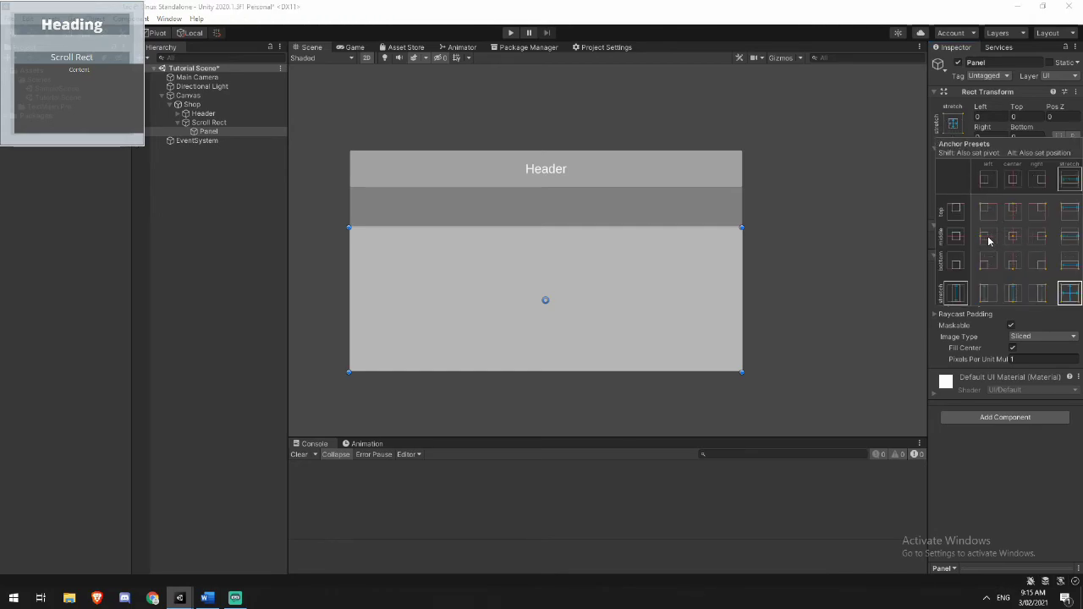
pyautogui.click(985, 241)
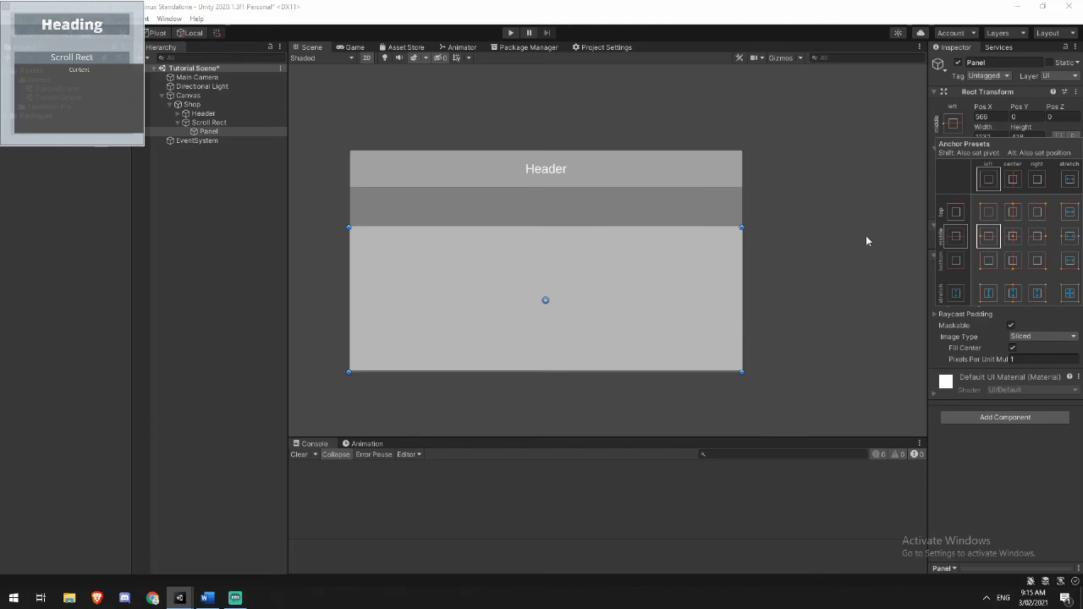
pyautogui.click(1017, 461)
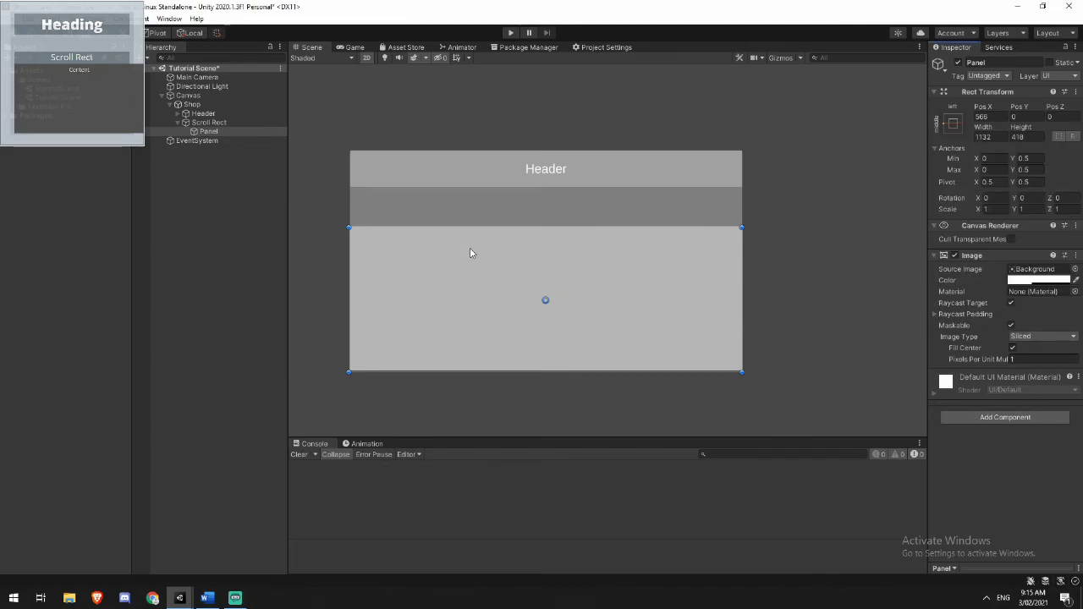
# Rename the new panel to Contents.
pyautogui.click(225, 133)
pyautogui.write('Contents')
pyautogui.press('Return')
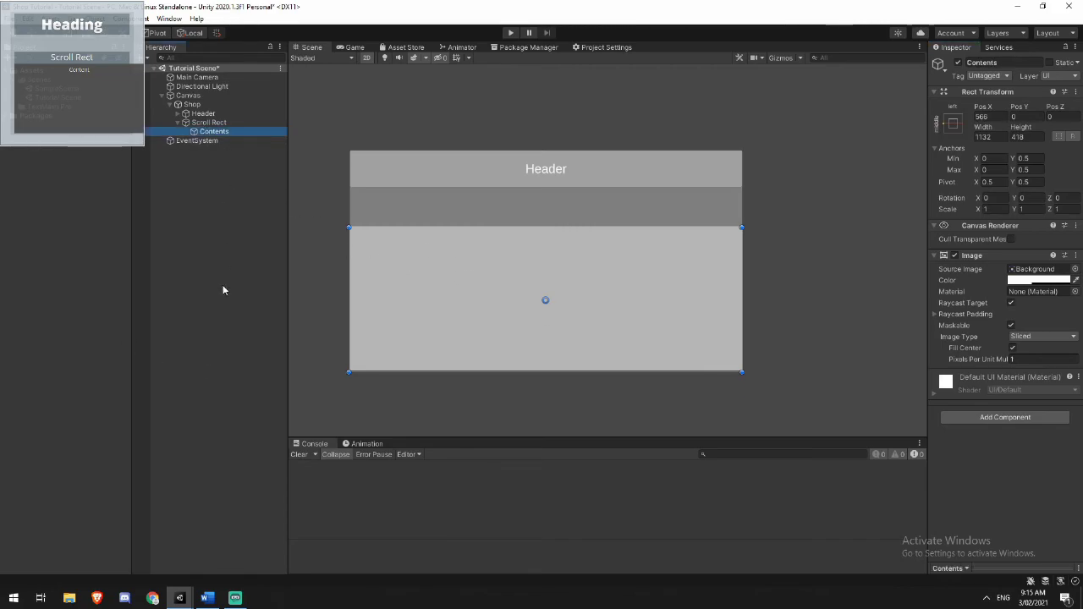
# Add a UI Image inside Contents, anchored middle-left, named Item Template.
pyautogui.rightClick(219, 133)
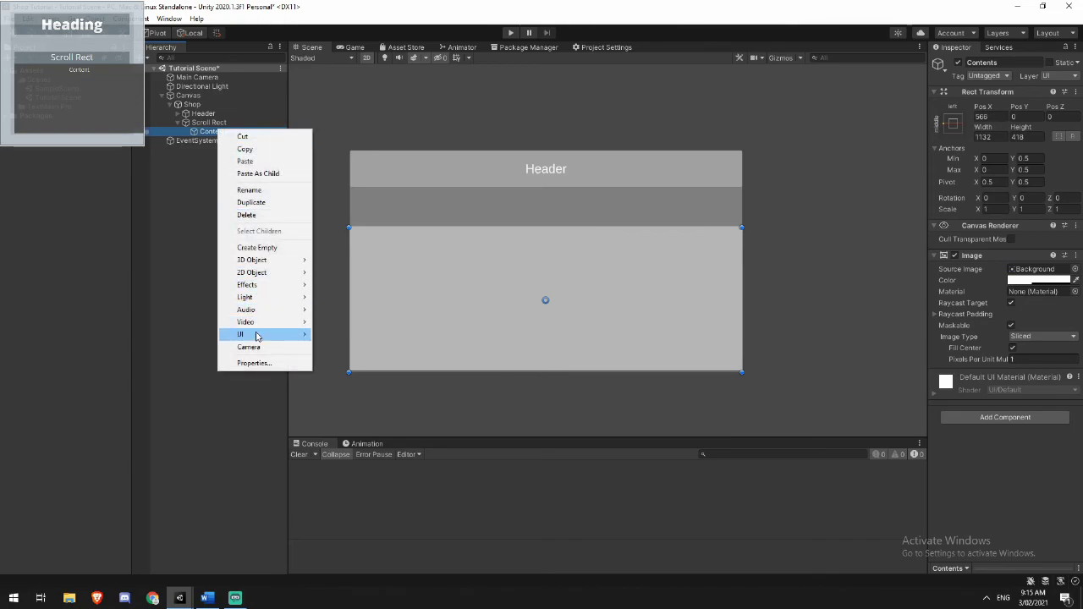
pyautogui.moveTo(257, 336)
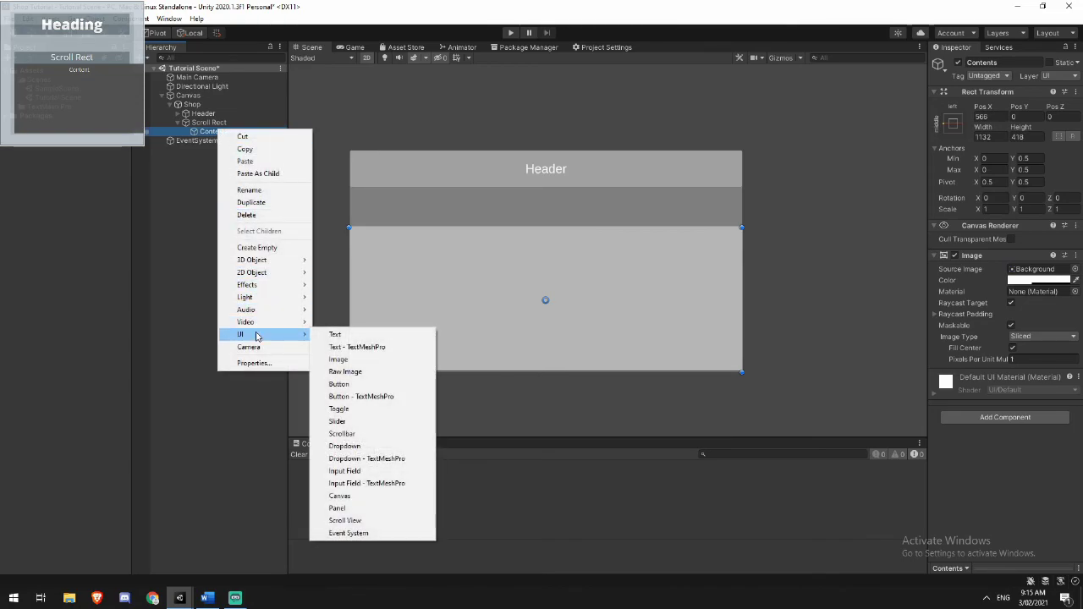
pyautogui.click(357, 360)
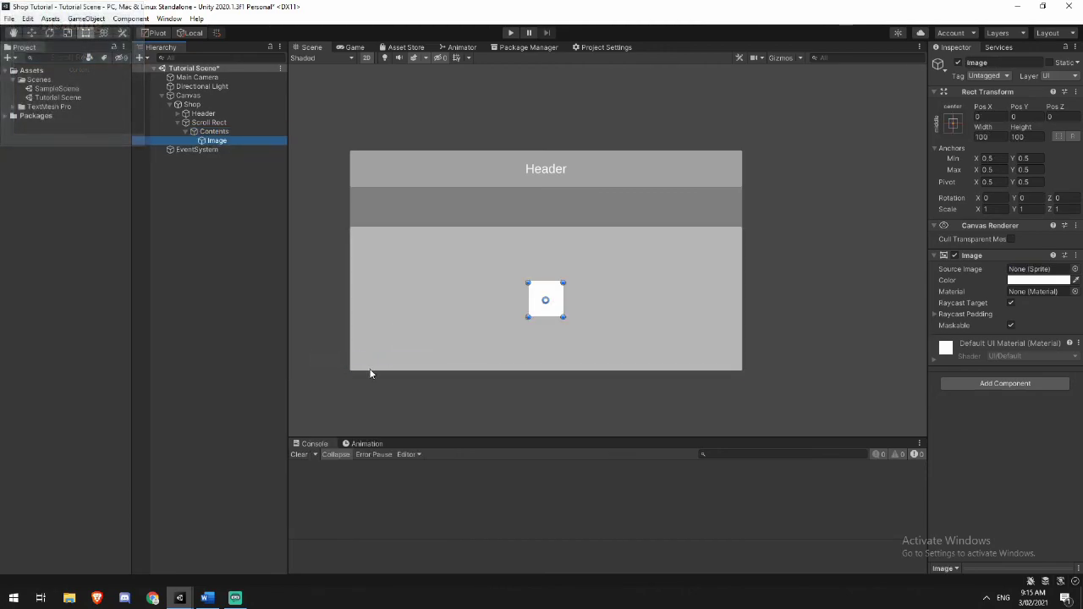
pyautogui.click(953, 122)
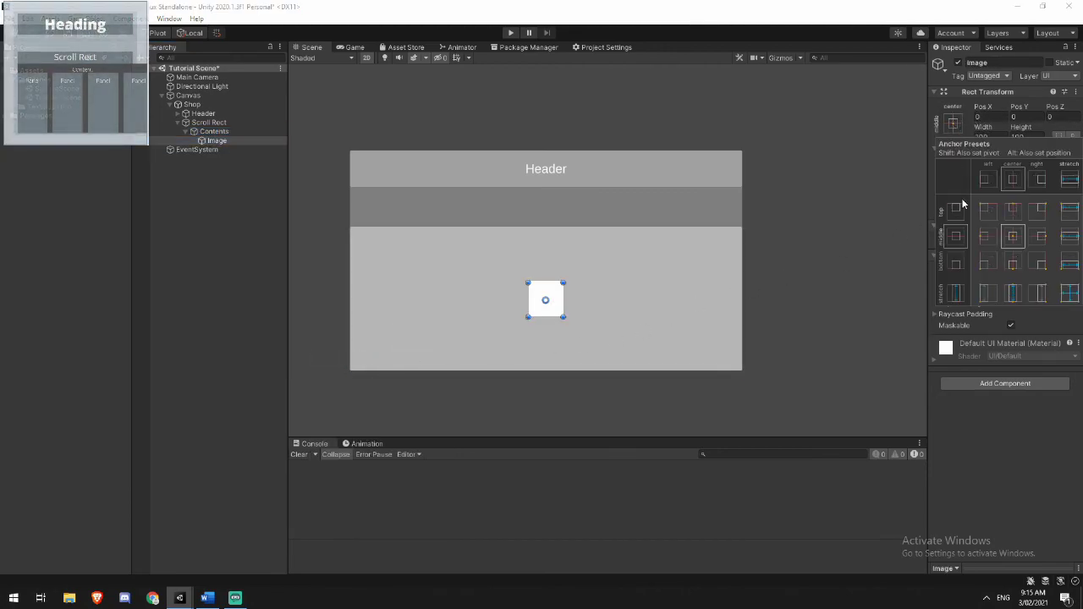
pyautogui.keyDown('alt'); pyautogui.click(988, 236); pyautogui.keyUp('alt')
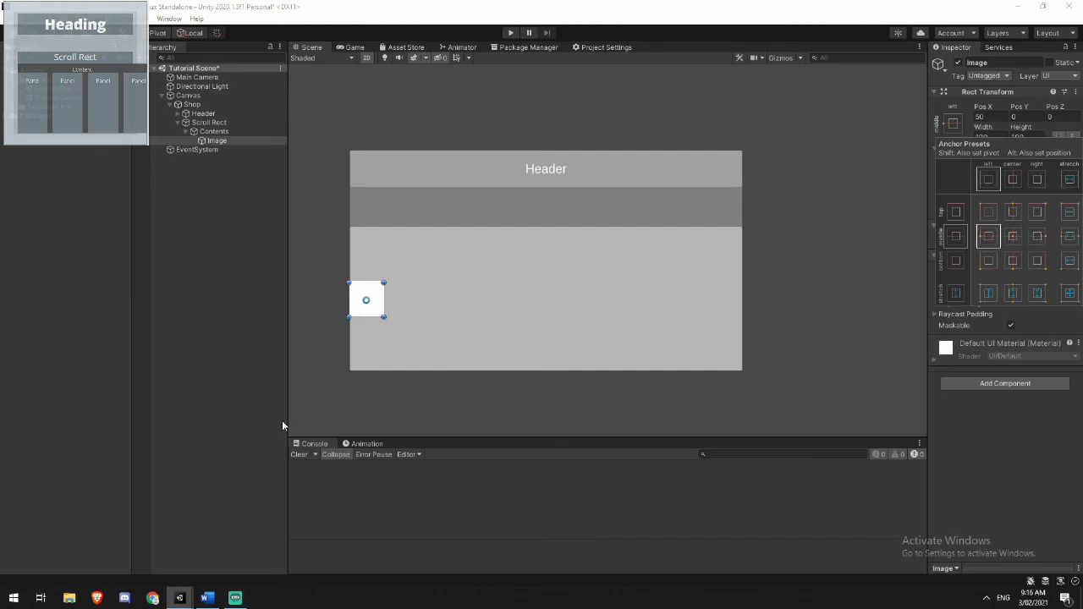
pyautogui.click(236, 272)
pyautogui.click(222, 140)
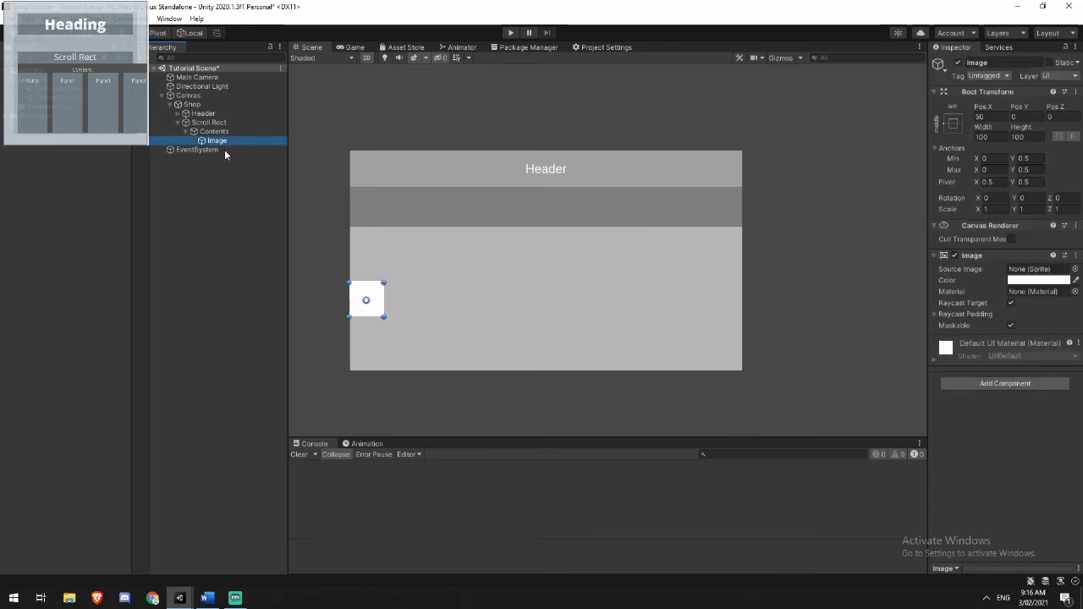
pyautogui.press('F2')
pyautogui.write('I')
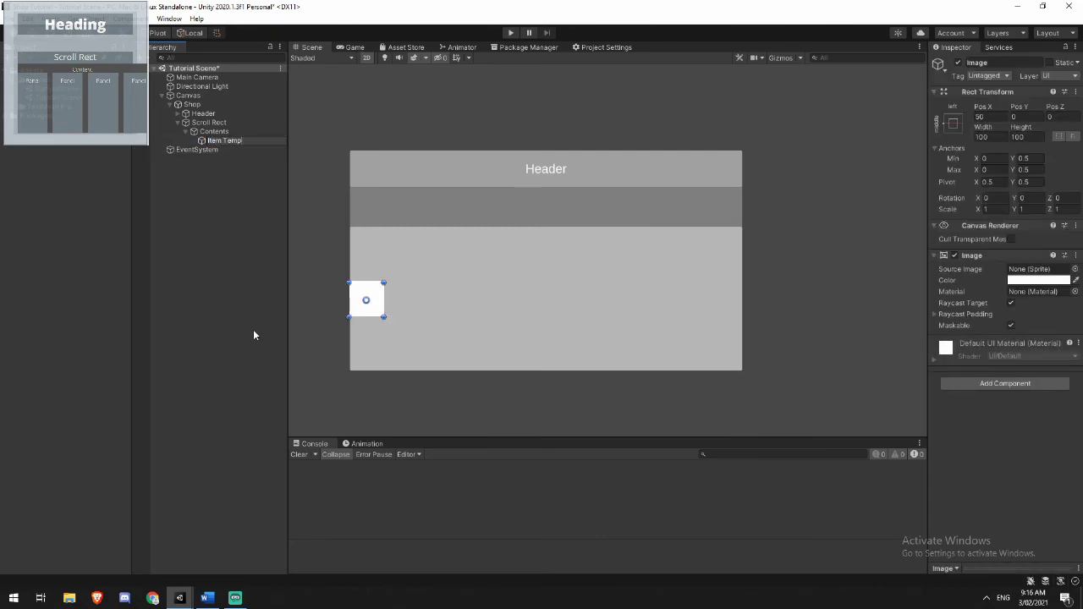
pyautogui.write('ate')
pyautogui.press('Return')
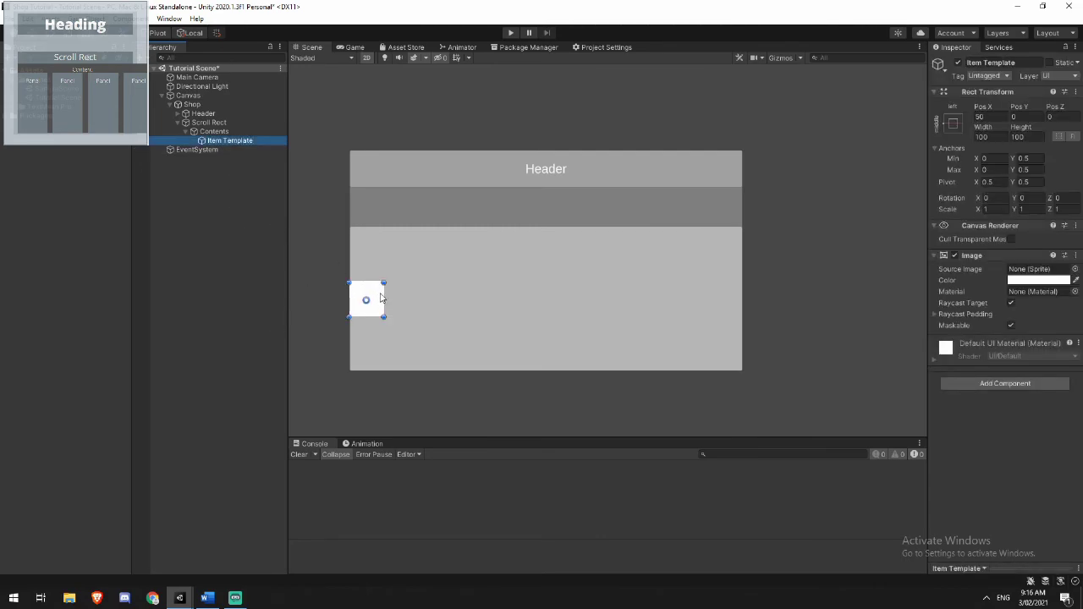
# Stretch Item Template to the panel's full height and widen it to about 181 × 382.
pyautogui.moveTo(375, 283); pyautogui.dragTo(373, 233)
pyautogui.moveTo(368, 317); pyautogui.dragTo(367, 369)
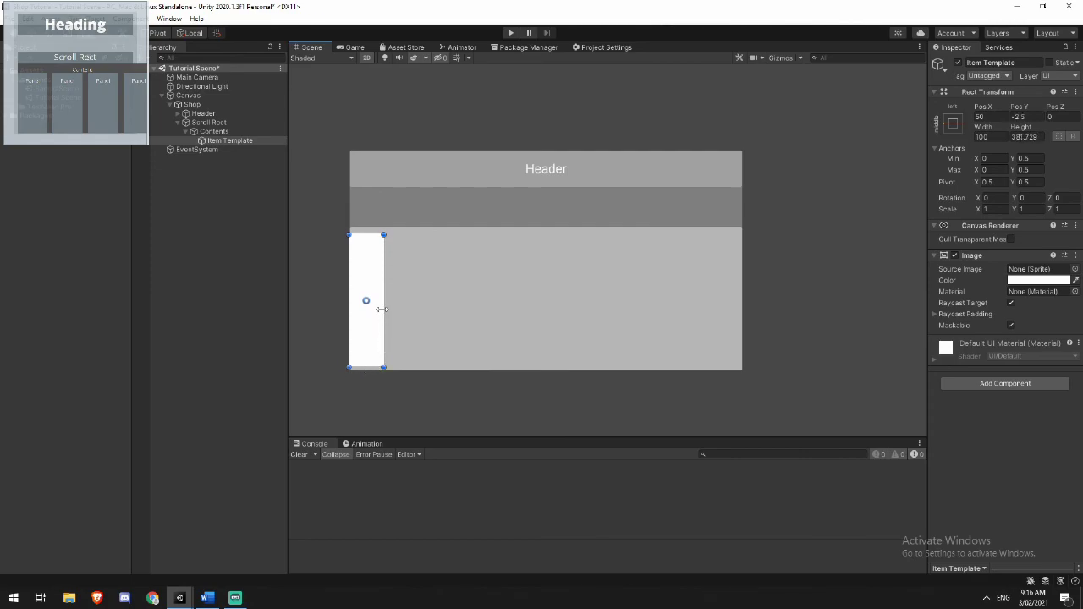
pyautogui.moveTo(382, 310); pyautogui.dragTo(412, 302)
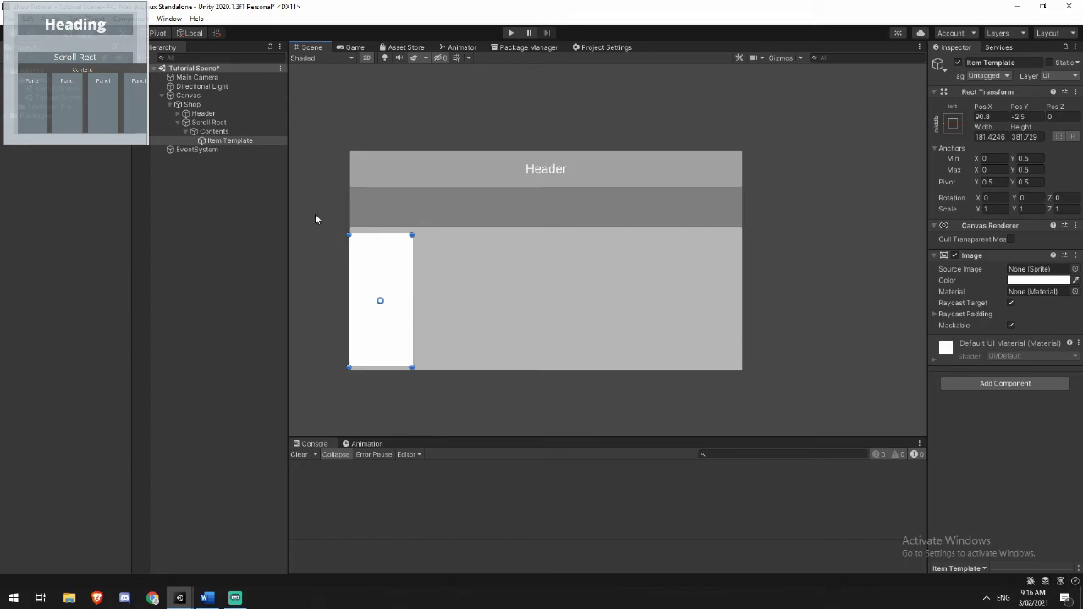
pyautogui.click(220, 141)
pyautogui.scroll(2, 367, 266)
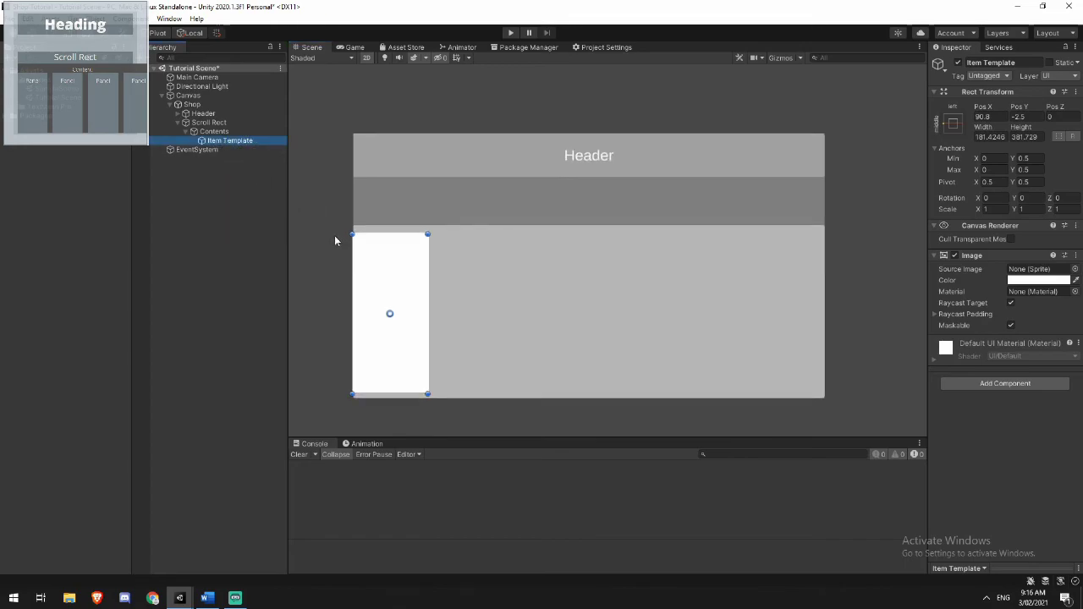
# Add a black TextMeshPro text inside Item Template near the card's top.
pyautogui.moveTo(367, 265); pyautogui.dragTo(394, 258, button='middle')
pyautogui.rightClick(227, 132)
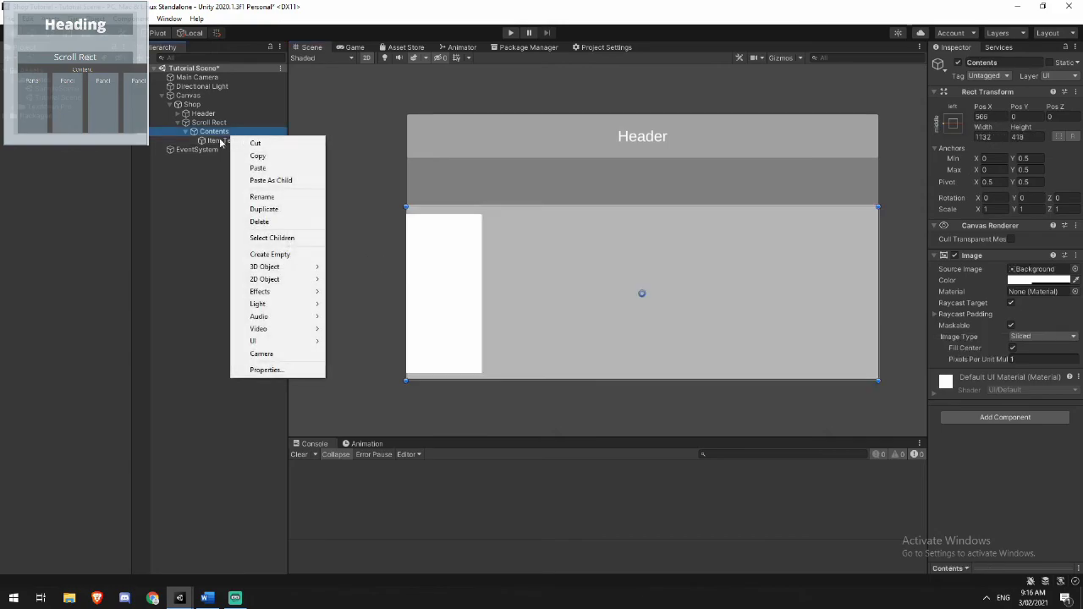
pyautogui.click(213, 144)
pyautogui.rightClick(213, 142)
pyautogui.moveTo(258, 347)
pyautogui.click(352, 357)
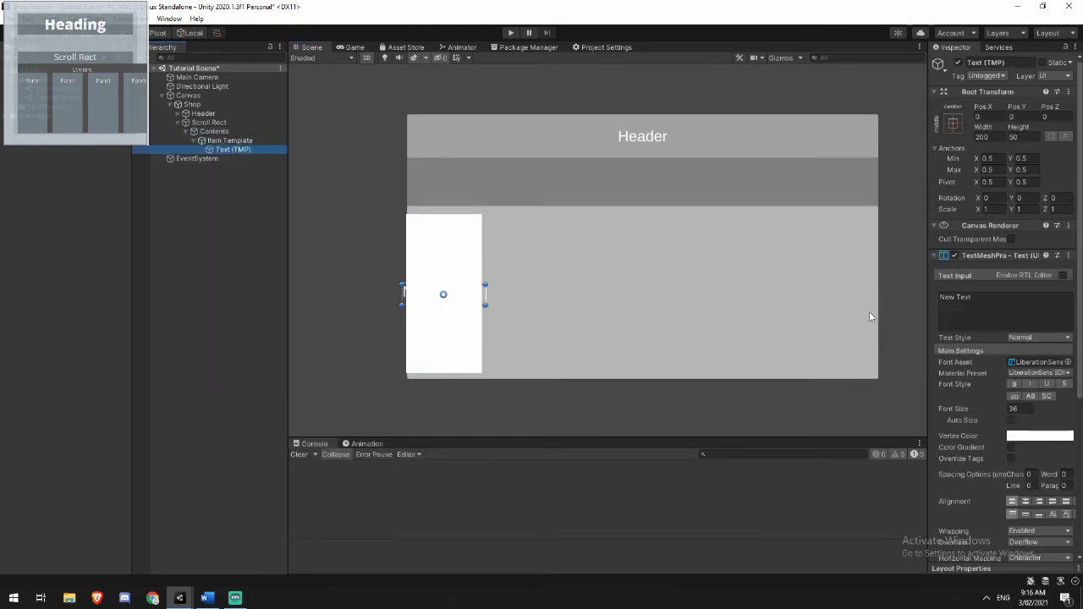
pyautogui.click(1023, 437)
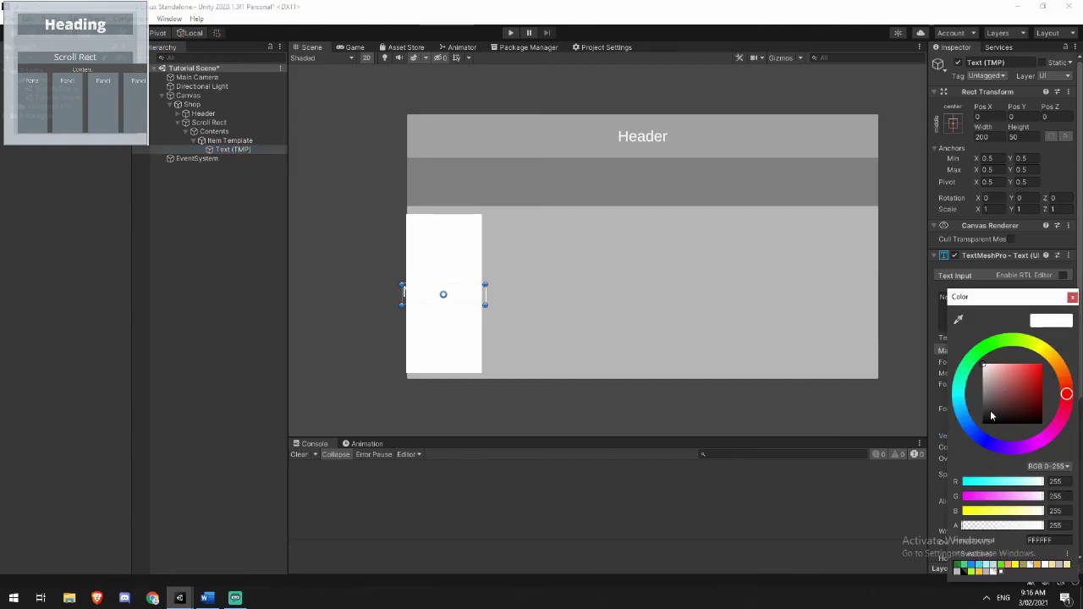
pyautogui.click(987, 414)
pyautogui.click(1072, 297)
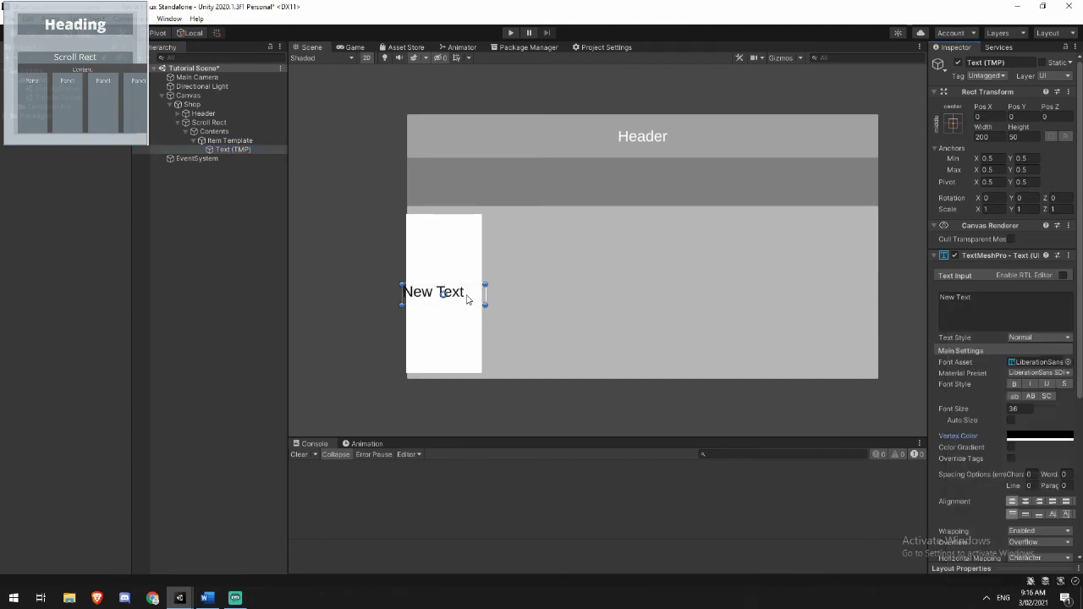
pyautogui.moveTo(467, 300); pyautogui.dragTo(467, 248)
# Anchor the text to the card's top centre and trim its box to fit.
pyautogui.click(953, 123)
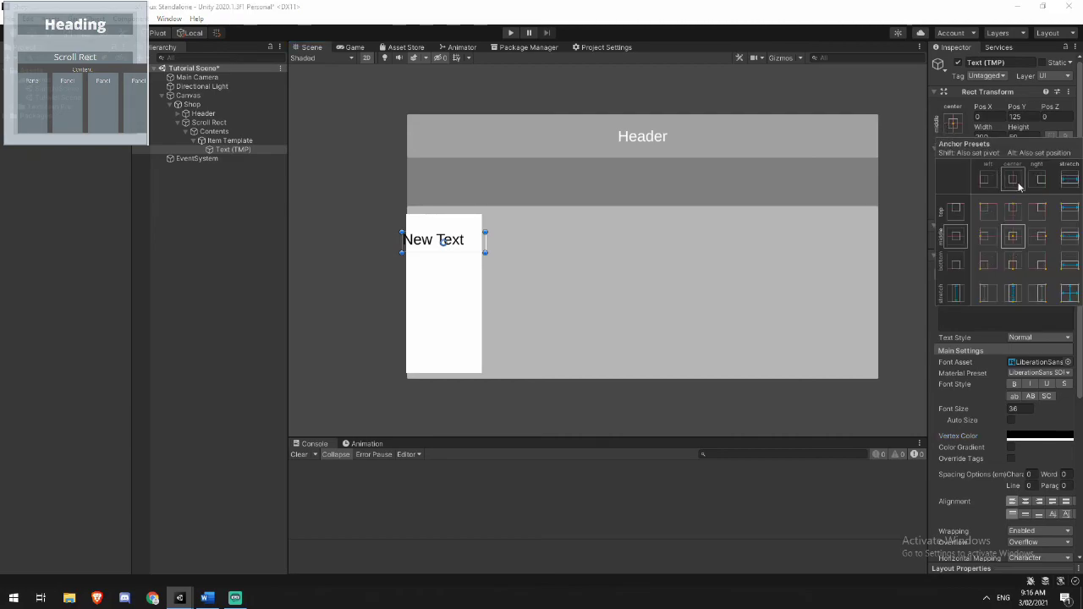
pyautogui.keyDown('alt'); pyautogui.click(1015, 218); pyautogui.keyUp('alt')
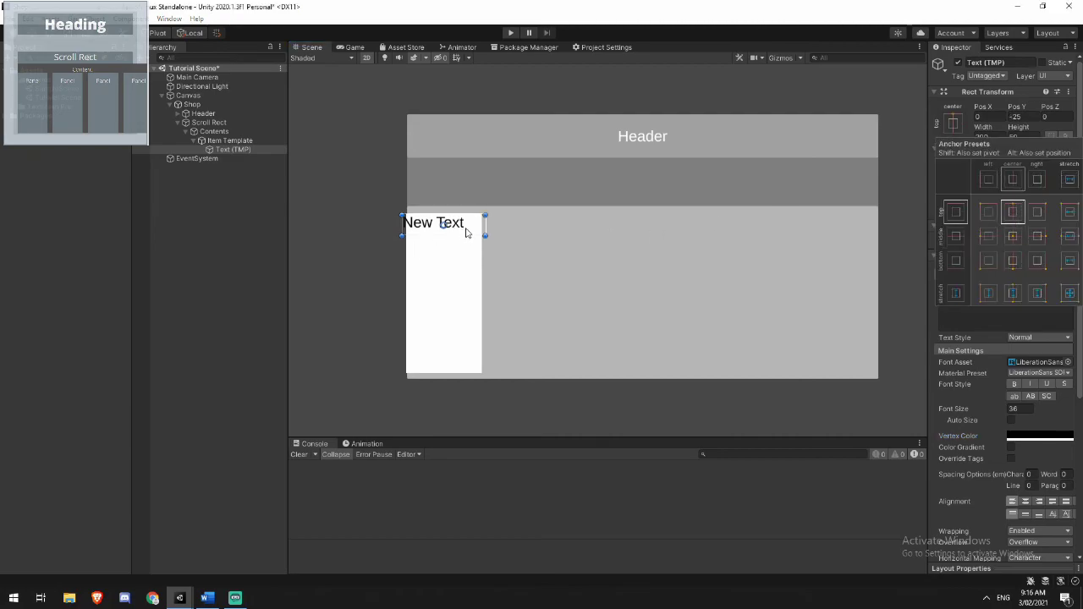
pyautogui.click(466, 236)
pyautogui.moveTo(466, 236); pyautogui.dragTo(467, 240)
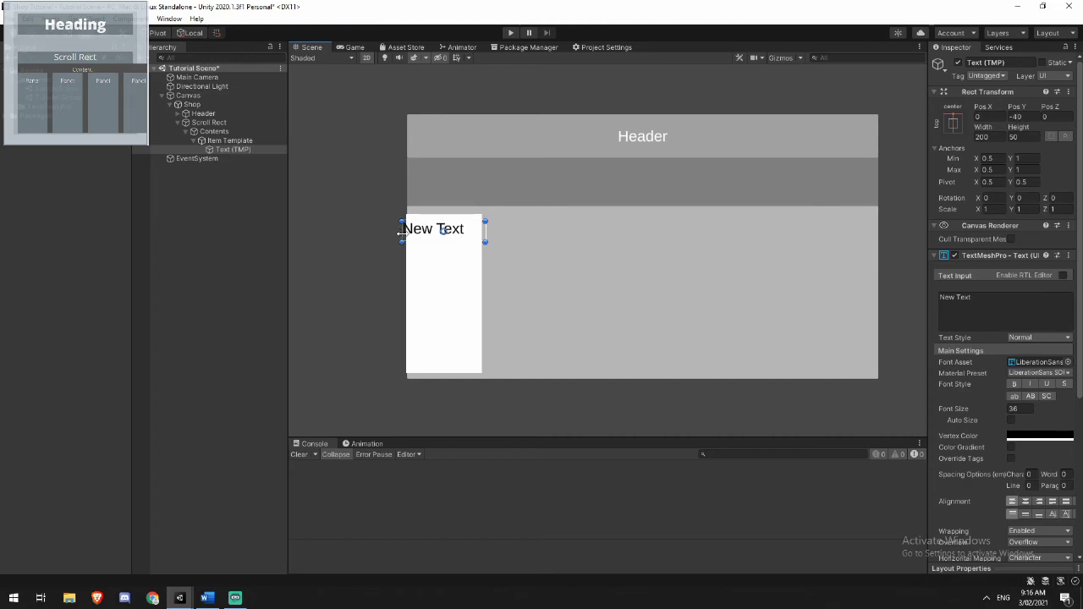
pyautogui.moveTo(402, 230); pyautogui.dragTo(406, 233)
pyautogui.moveTo(485, 229); pyautogui.dragTo(481, 230)
# Set the text to 'Title', centred both ways, name it Title, and duplicate it.
pyautogui.click(1031, 303)
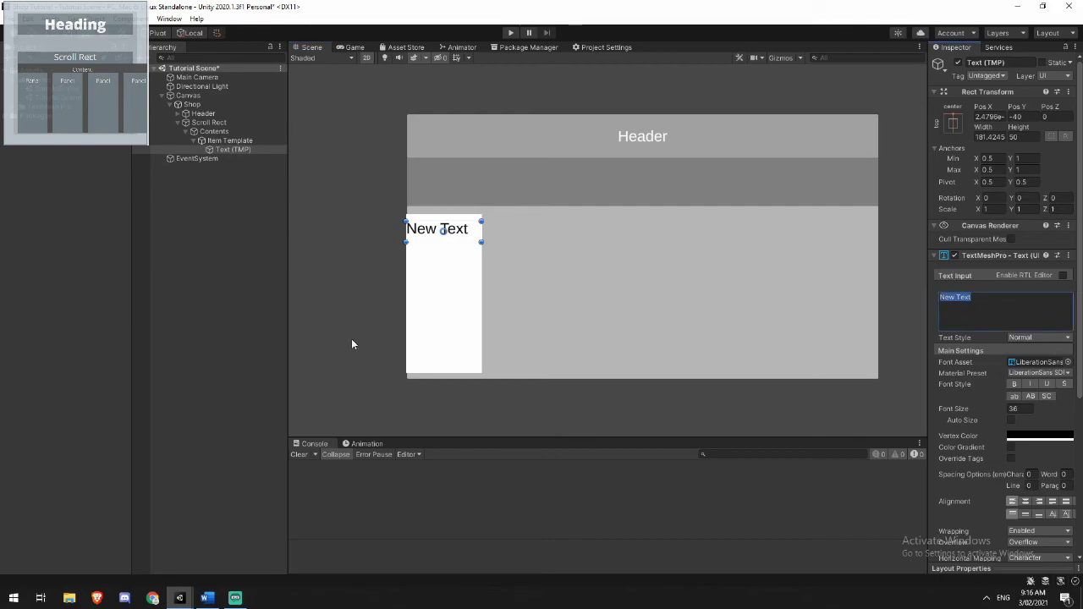
pyautogui.write('Title')
pyautogui.click(1025, 503)
pyautogui.click(1026, 515)
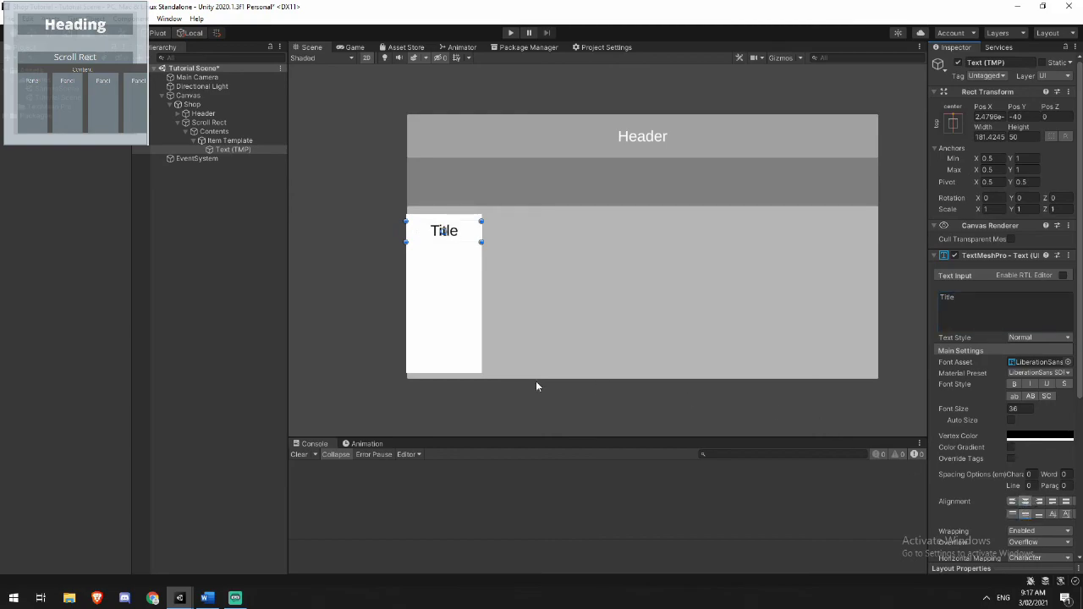
pyautogui.click(230, 150)
pyautogui.write('Title')
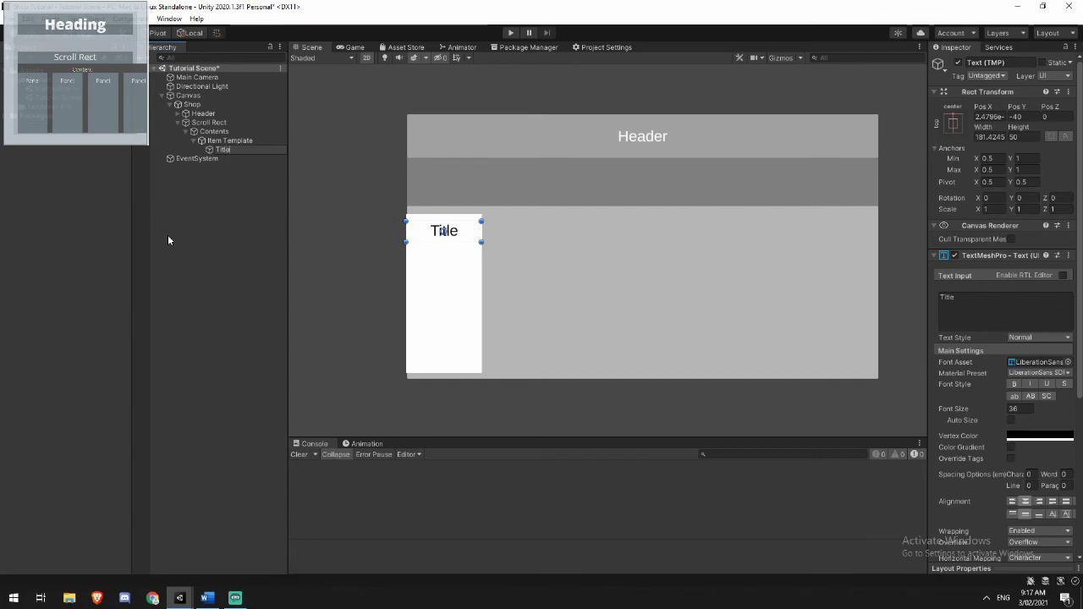
pyautogui.press('Return')
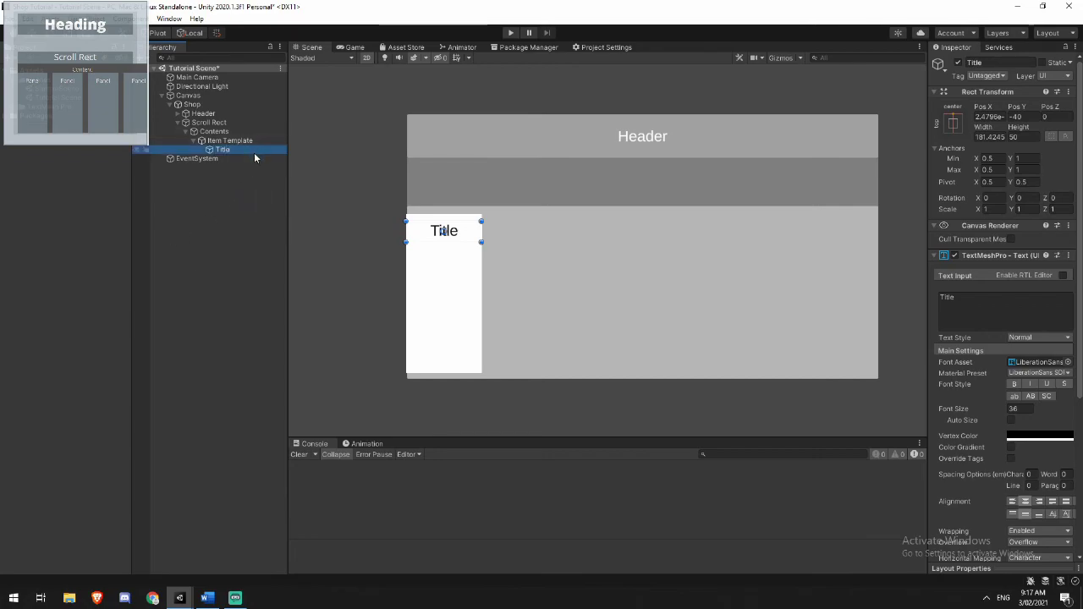
pyautogui.hotkey('ctrl', 'd')
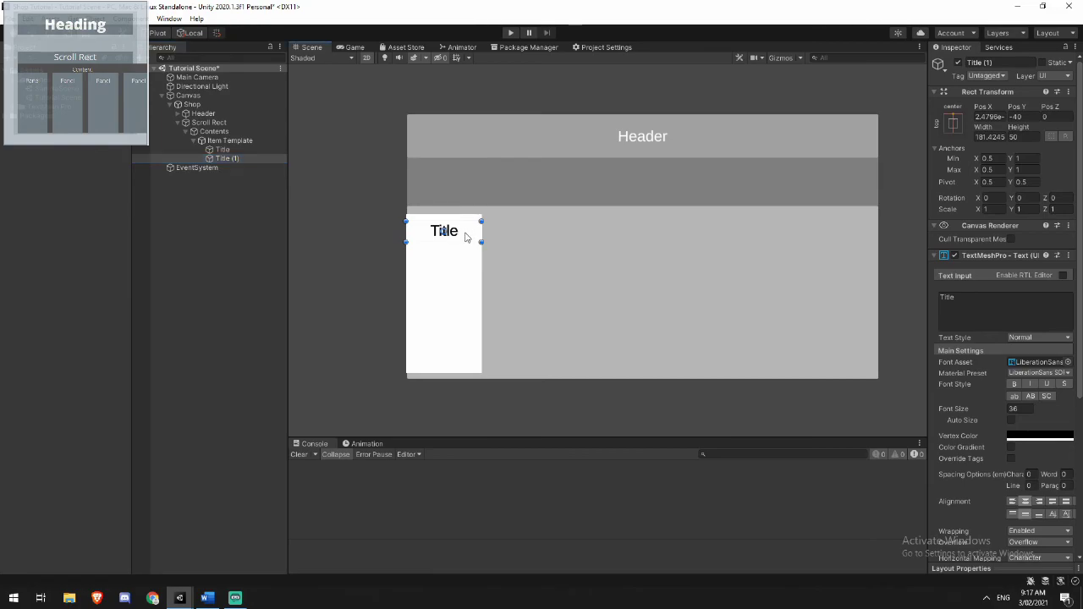
# Turn the copy into a 'Description' text below the title, font size 15, named Description.
pyautogui.moveTo(466, 236); pyautogui.dragTo(463, 333)
pyautogui.doubleClick(948, 297)
pyautogui.write('Description')
pyautogui.click(1015, 409)
pyautogui.write('15')
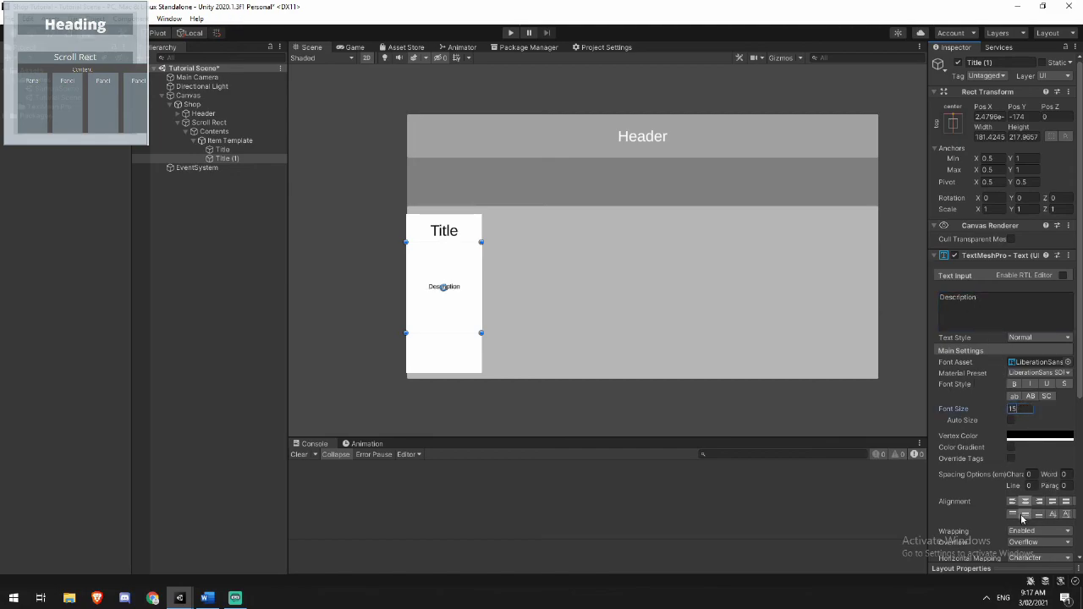
pyautogui.click(236, 158)
pyautogui.write('Description')
pyautogui.press('Return')
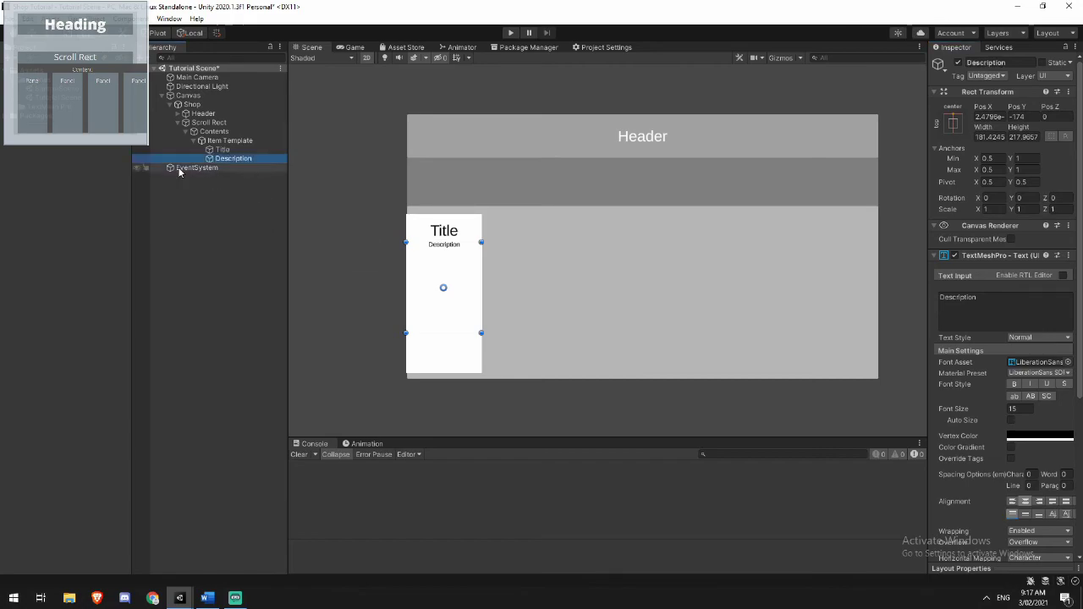
# Duplicate Description, move it near the card bottom reading '500 Coins', named Purchase Price.
pyautogui.hotkey('ctrl', 'd')
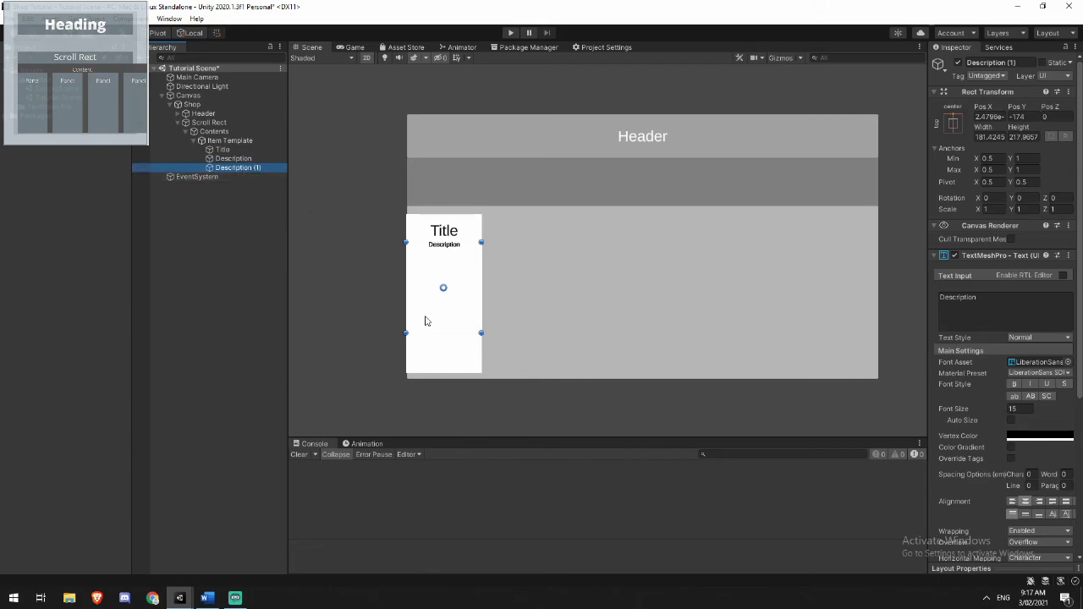
pyautogui.moveTo(430, 314); pyautogui.dragTo(442, 352)
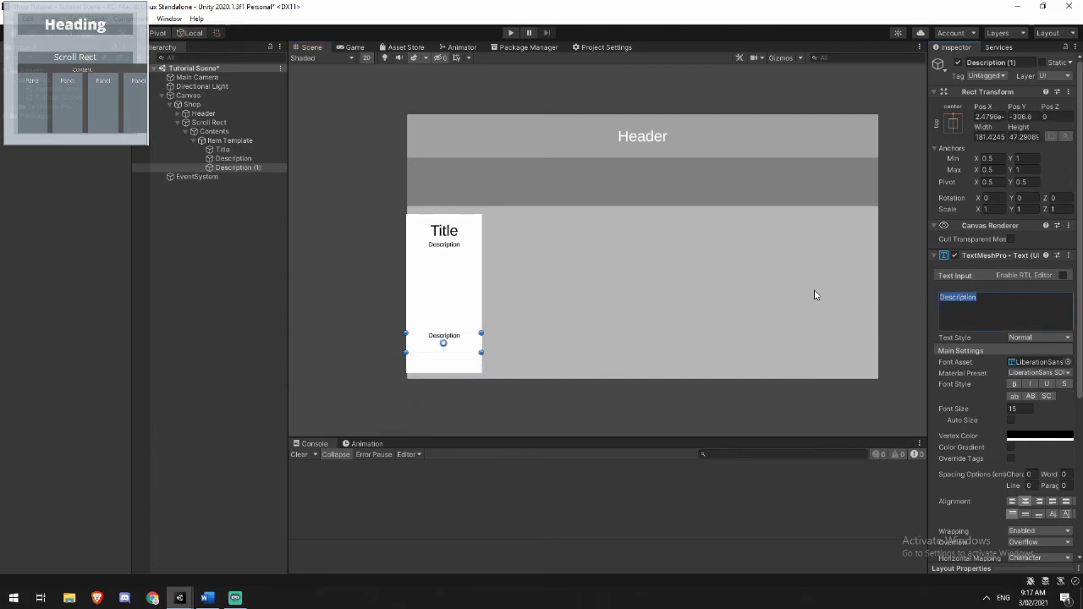
pyautogui.write('500 Coins')
pyautogui.click(238, 167)
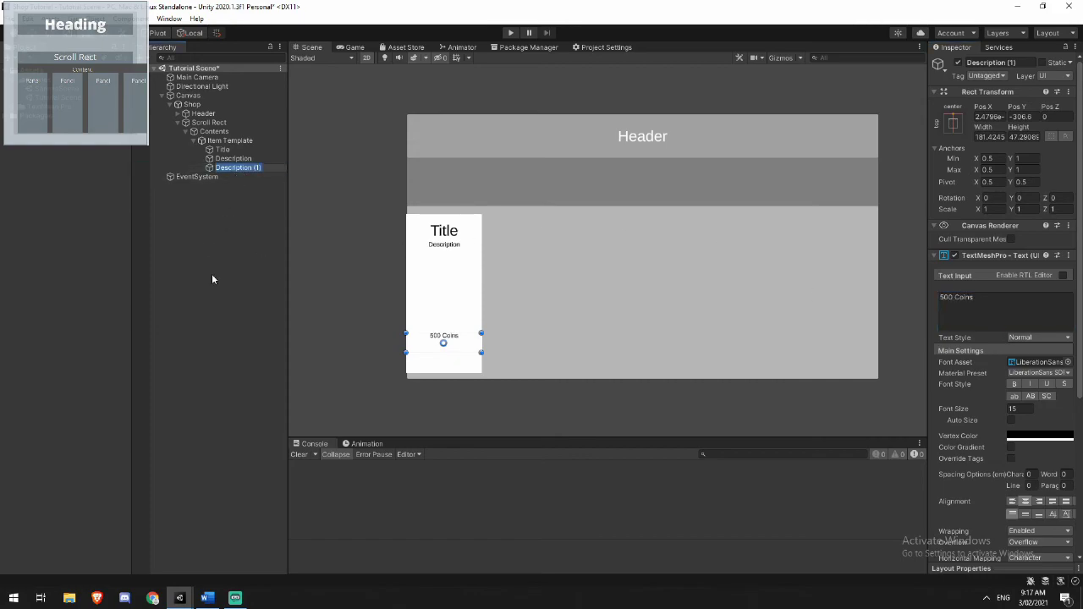
pyautogui.press('F2')
pyautogui.write('Purchase Price')
pyautogui.press('Return')
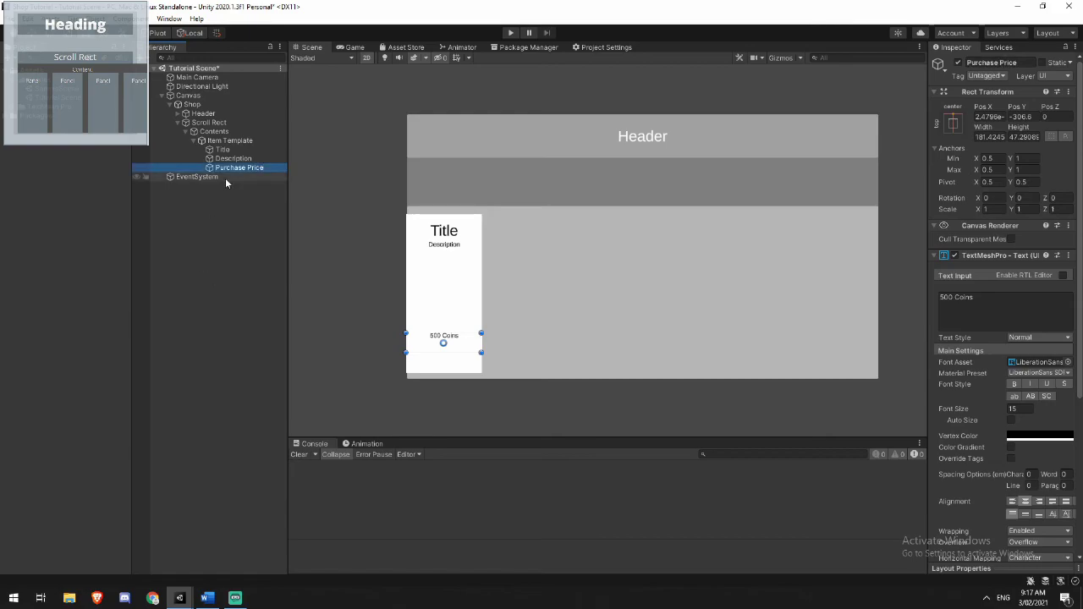
# Add a TextMeshPro button to Item Template, anchored bottom-centre, raised slightly above the edge.
pyautogui.click(224, 142)
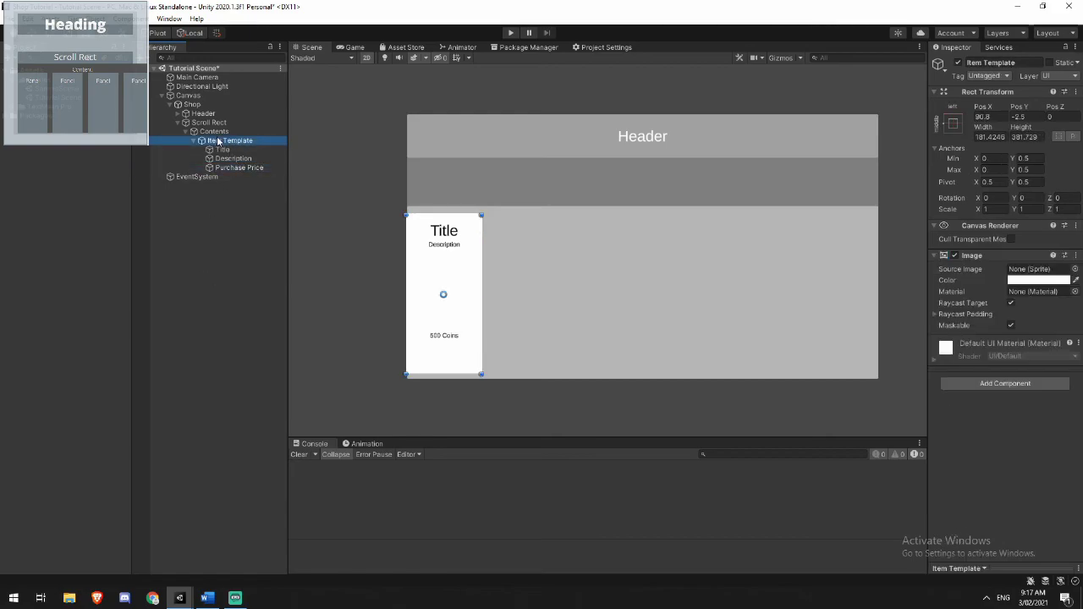
pyautogui.rightClick(223, 142)
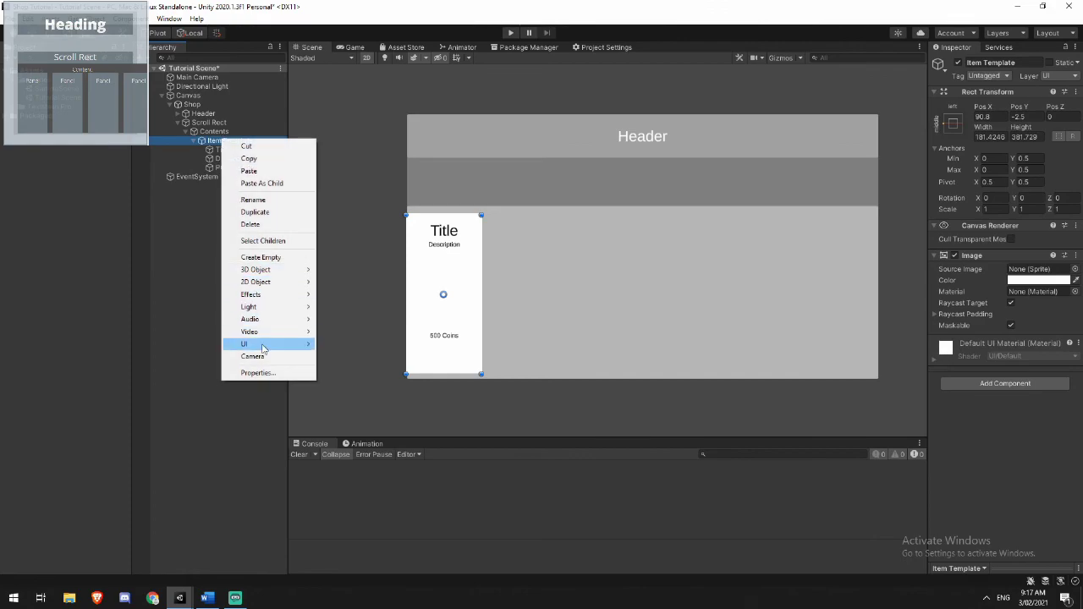
pyautogui.moveTo(272, 348)
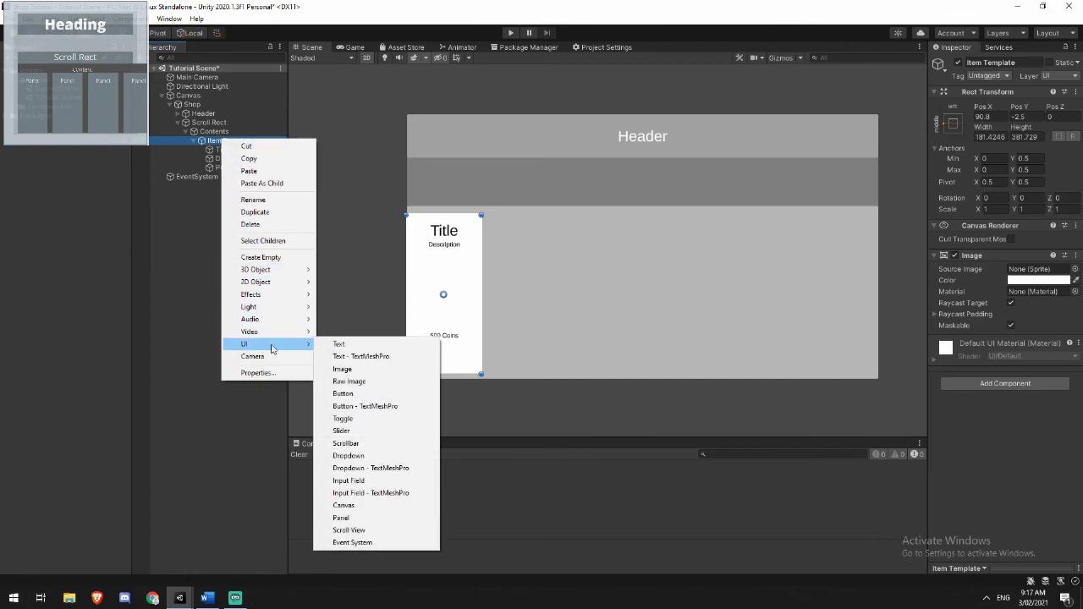
pyautogui.click(357, 407)
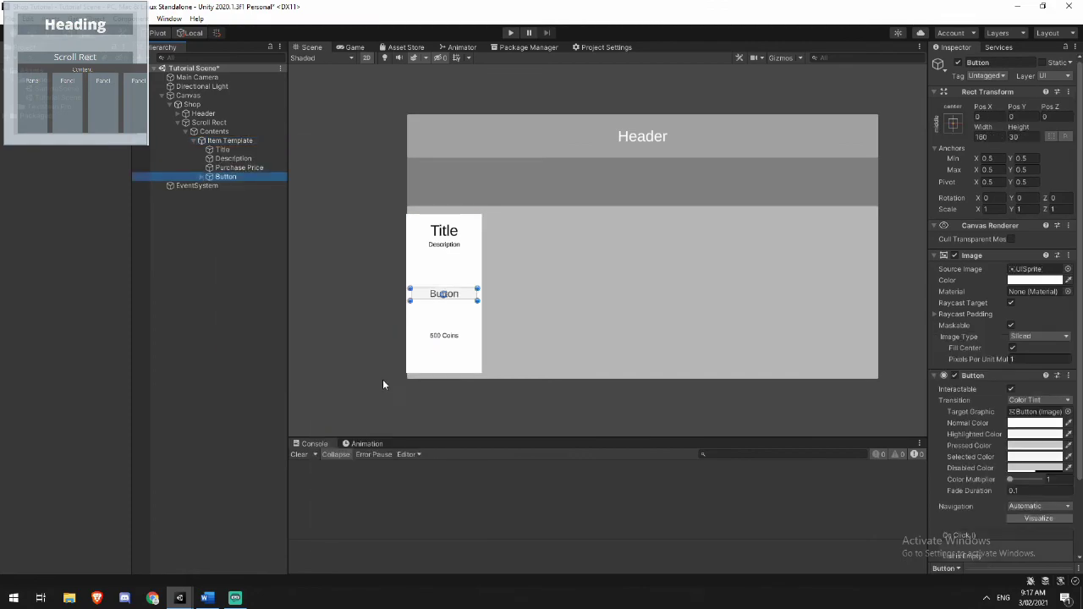
pyautogui.click(954, 123)
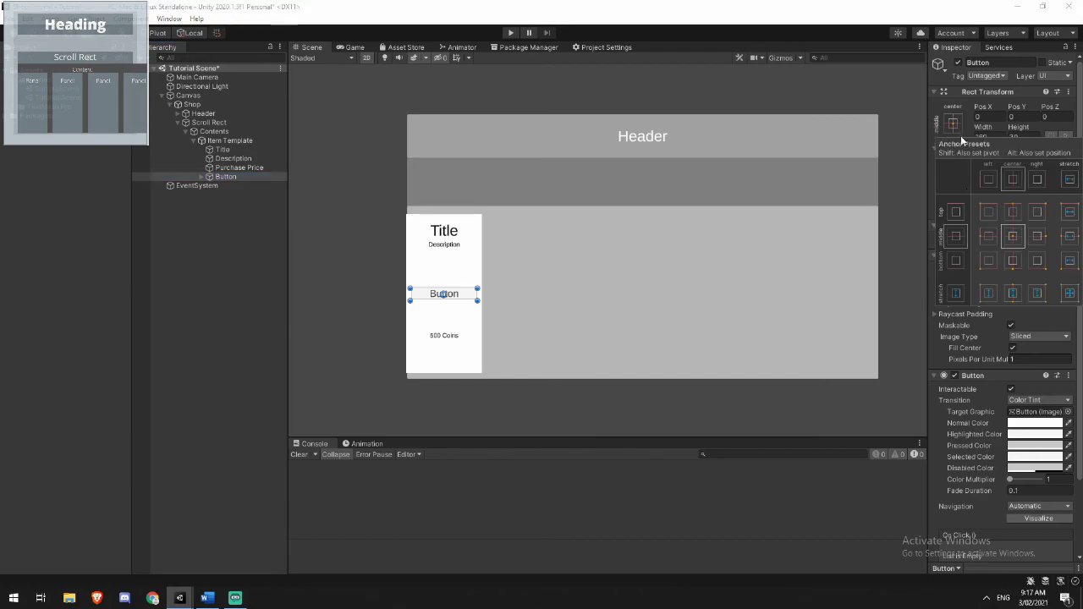
pyautogui.keyDown('alt'); pyautogui.click(1017, 262); pyautogui.keyUp('alt')
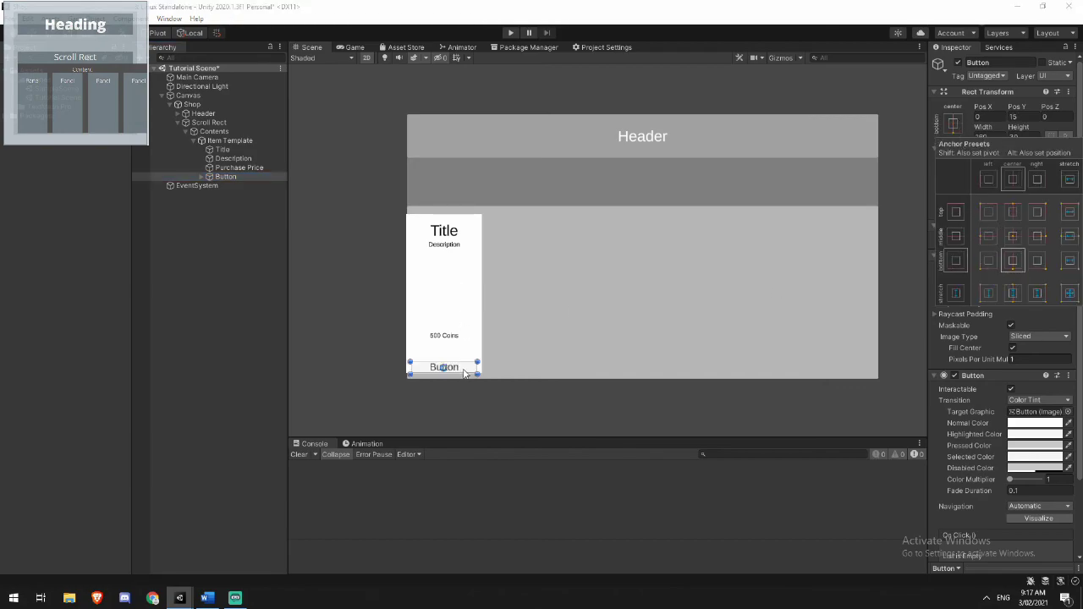
pyautogui.moveTo(463, 374); pyautogui.dragTo(465, 365)
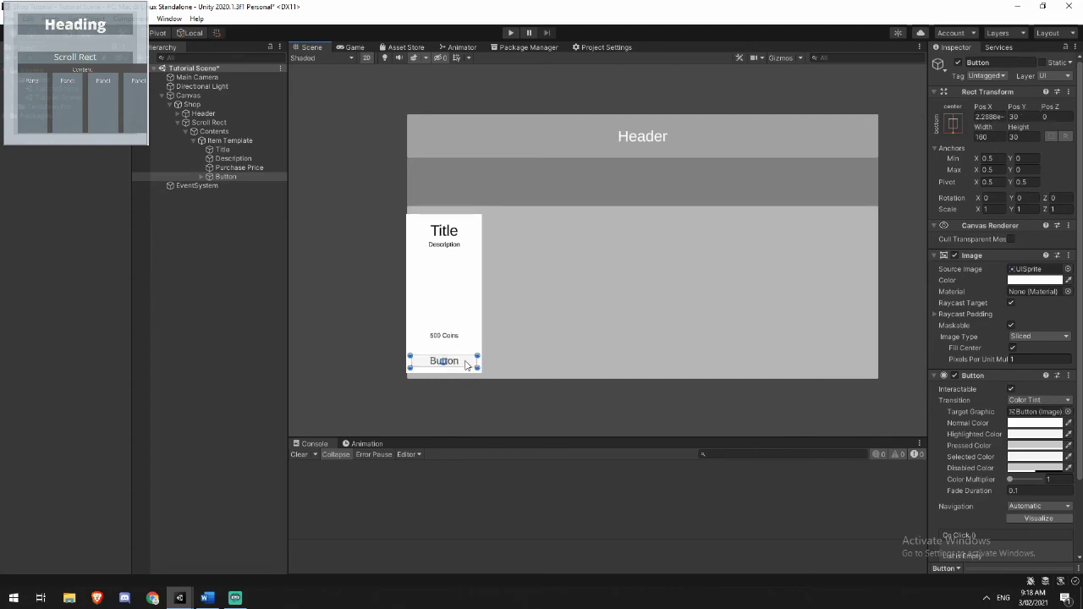
# Rename the new button to Purchase Btn.
pyautogui.click(203, 177)
pyautogui.press('F2')
pyautogui.write('Purchase Btn')
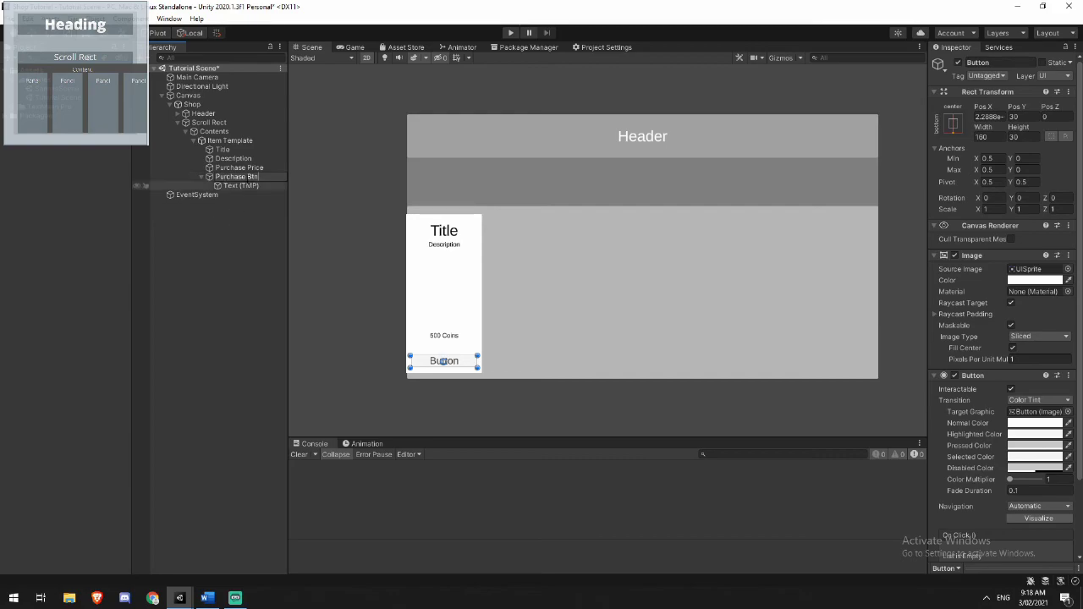
pyautogui.press('Return')
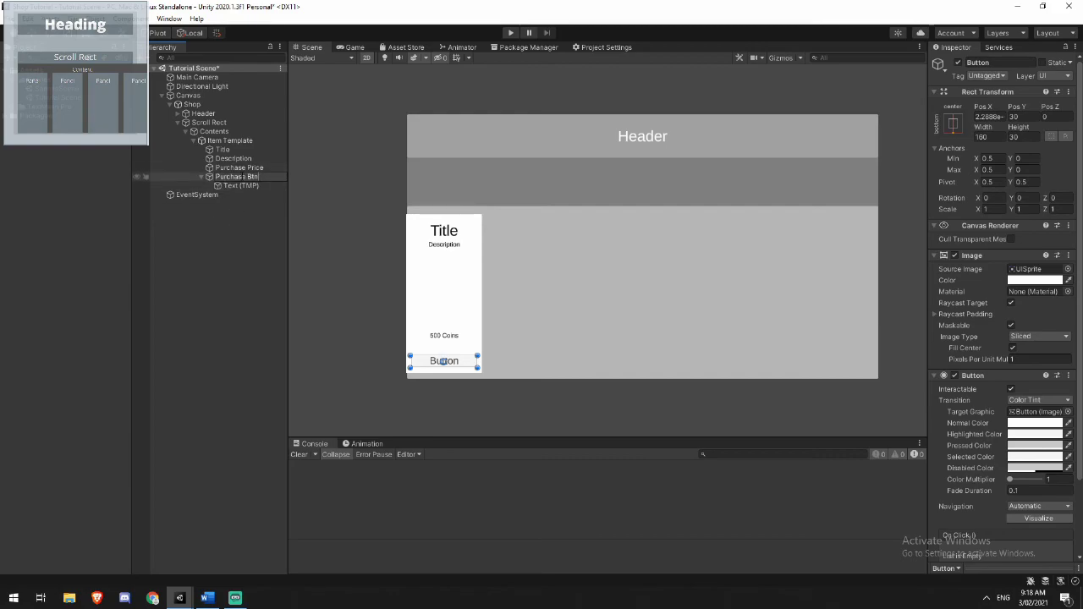
# Rename the texts to Purchase Price Txt, Description Txt and Title Txt.
pyautogui.click(253, 168)
pyautogui.write('t')
pyautogui.press('Return')
pyautogui.press('Up')
pyautogui.press('F2')
pyautogui.press('Return')
pyautogui.press('Up')
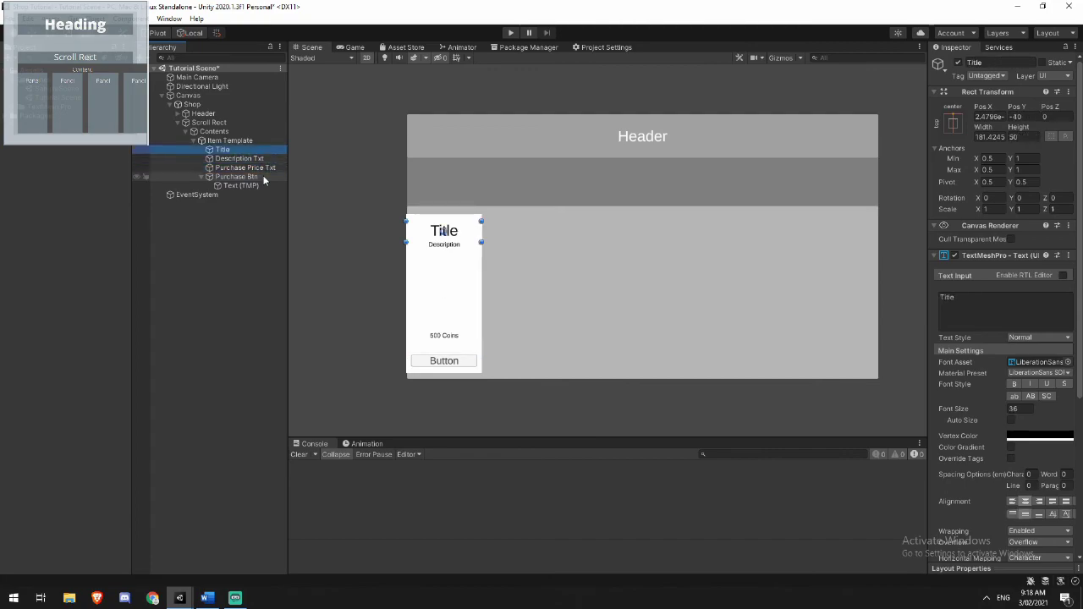
pyautogui.press('F2')
pyautogui.write('Txt')
pyautogui.press('Return')
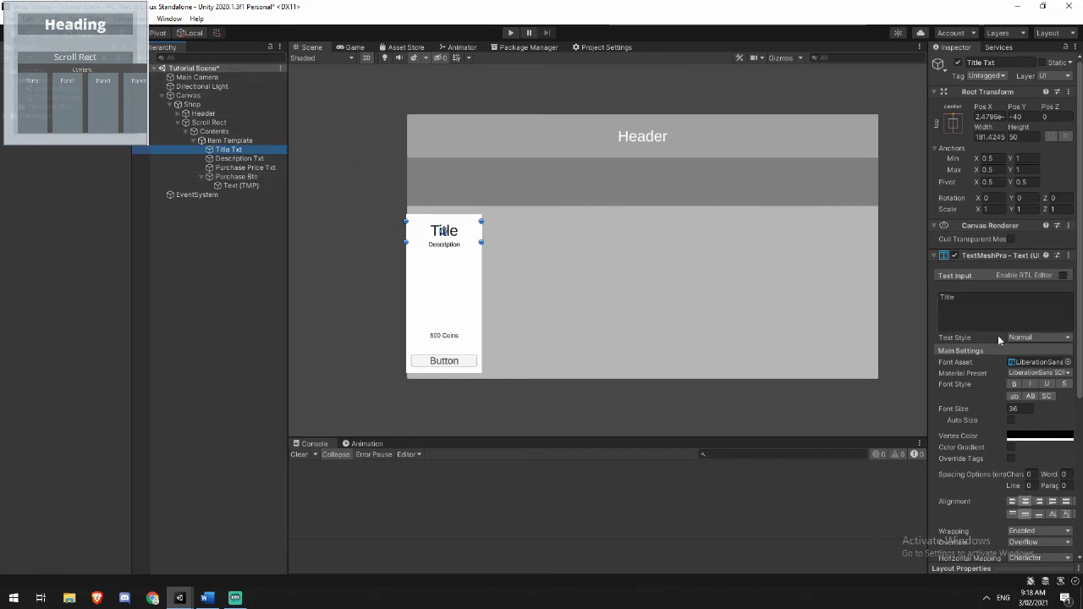
# Rename the button's label text object to Purchase Btn Txt.
pyautogui.click(241, 186)
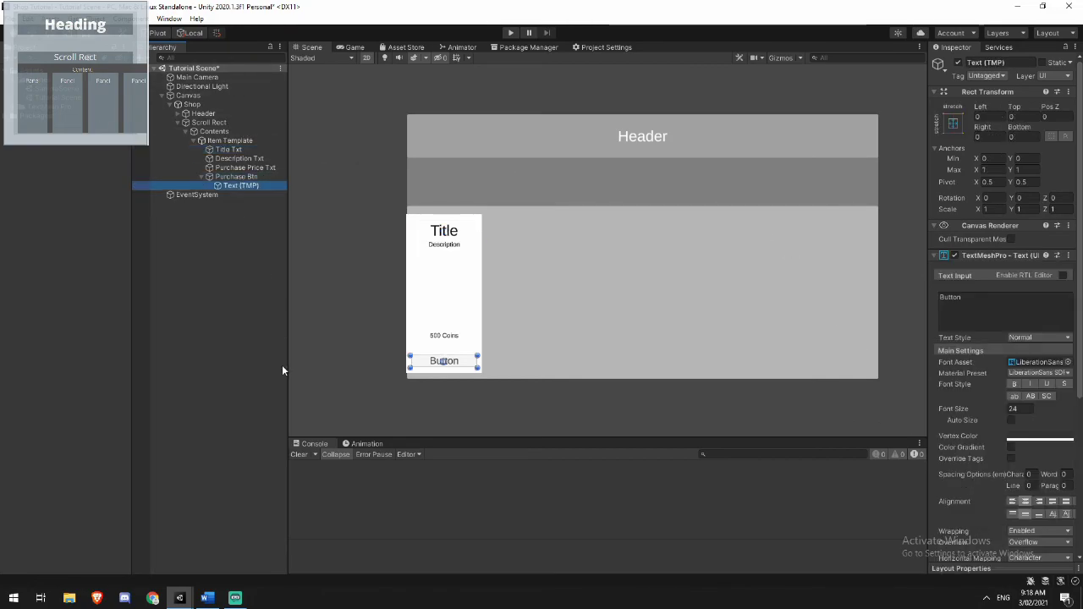
pyautogui.press('F2')
pyautogui.write('Purchase Txt')
pyautogui.press('Return')
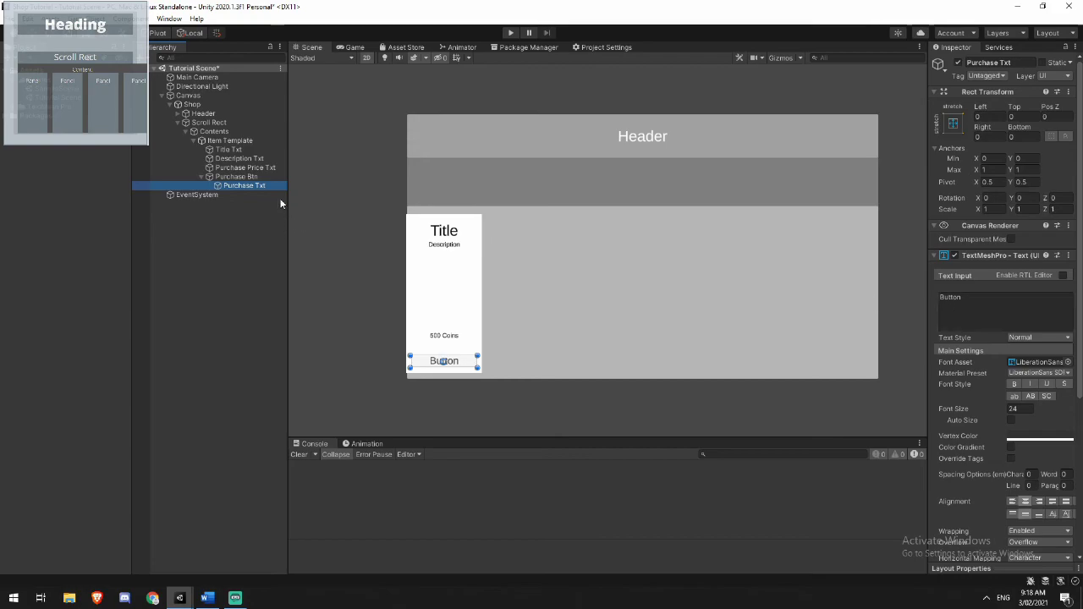
pyautogui.click(246, 185)
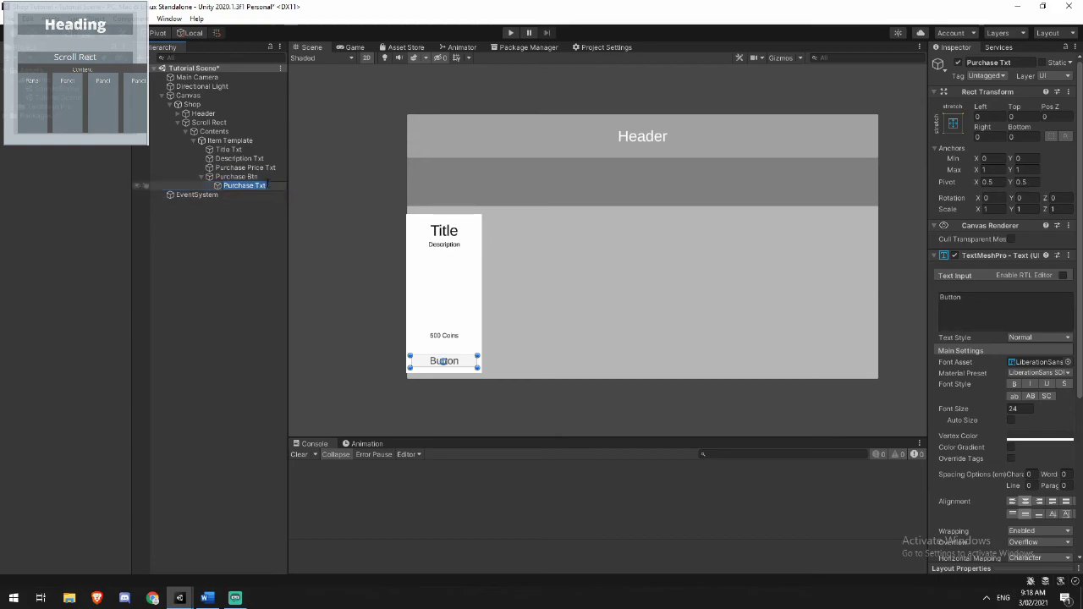
pyautogui.click(242, 185)
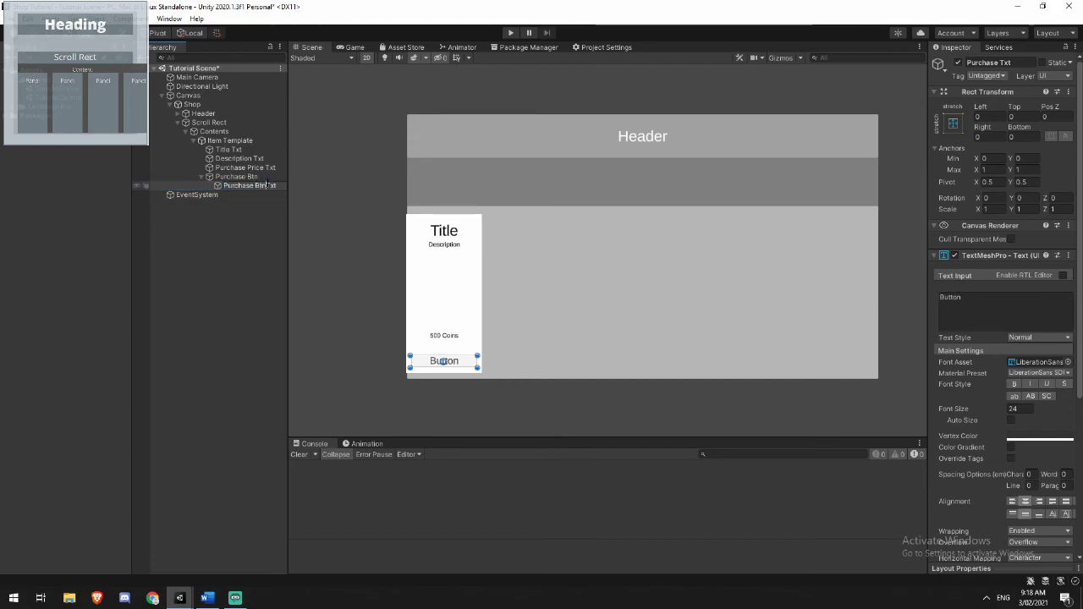
pyautogui.press('Return')
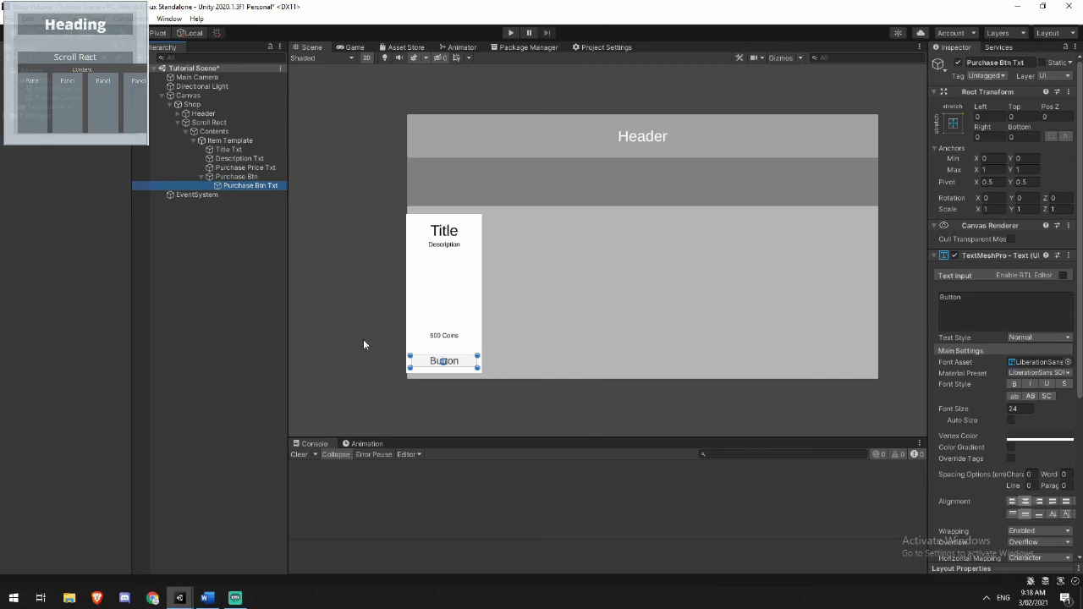
pyautogui.click(237, 176)
# Create a 'Prefabs' folder in Assets and drag Item Template into it to make a prefab.
pyautogui.click(247, 185)
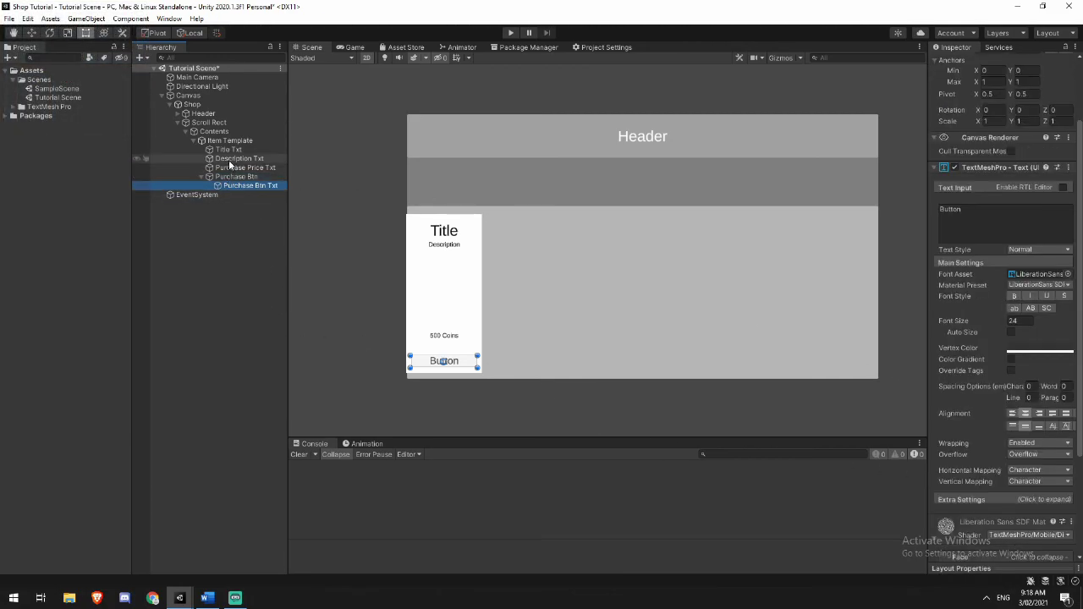
pyautogui.click(233, 141)
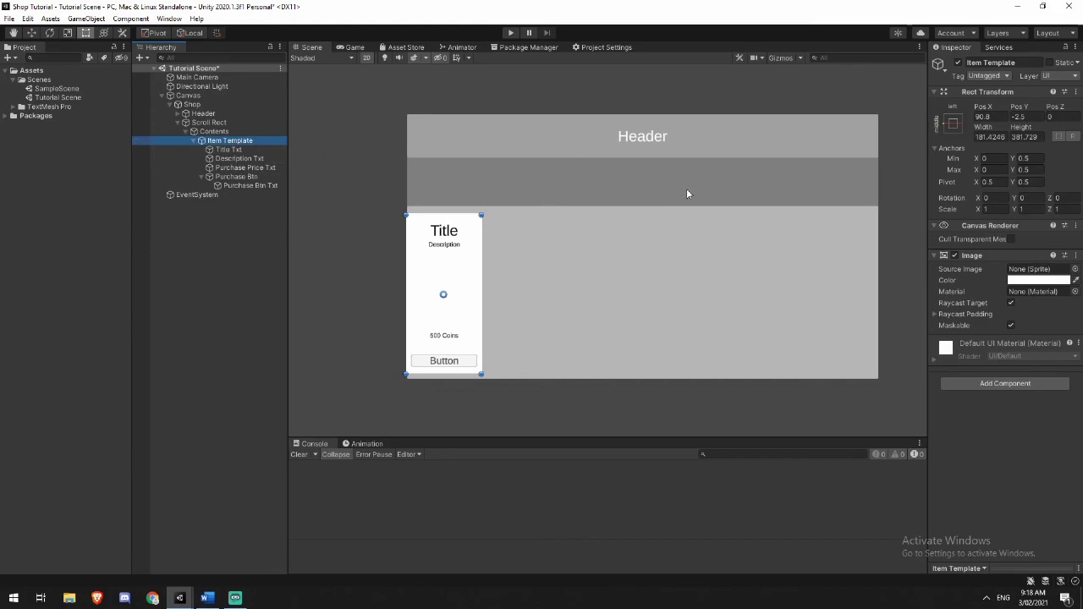
pyautogui.rightClick(32, 72)
pyautogui.moveTo(54, 77)
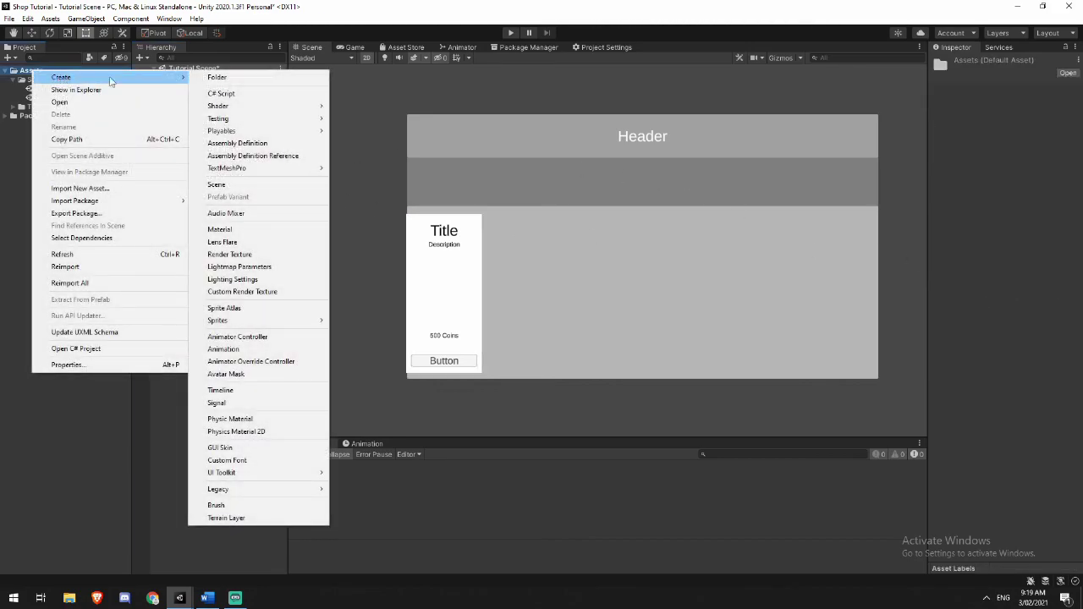
pyautogui.click(221, 82)
pyautogui.write('Piefabs')
pyautogui.press('Return')
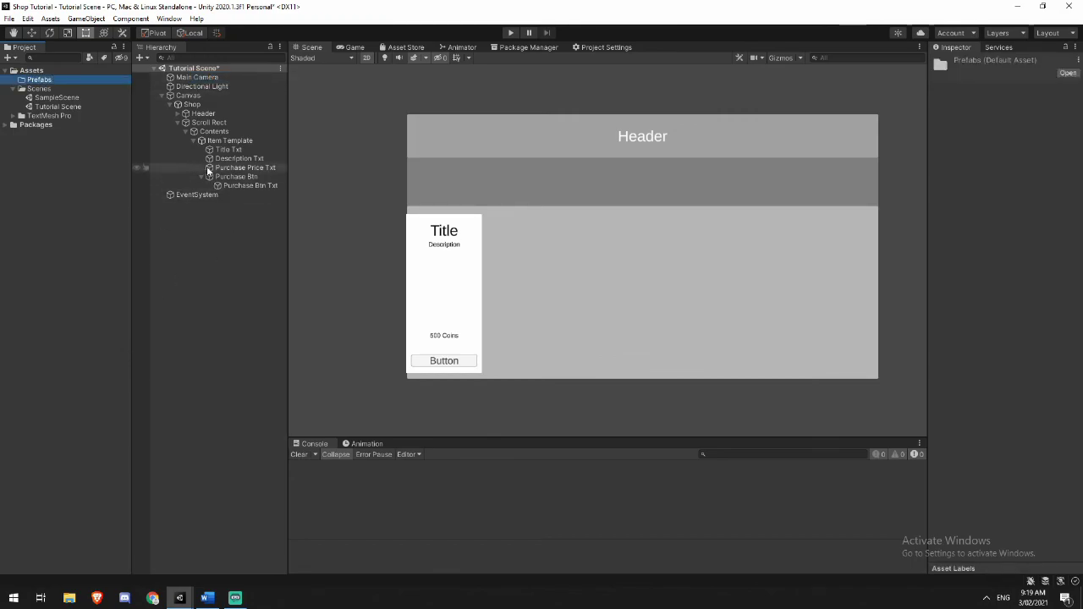
pyautogui.moveTo(215, 141); pyautogui.dragTo(50, 81)
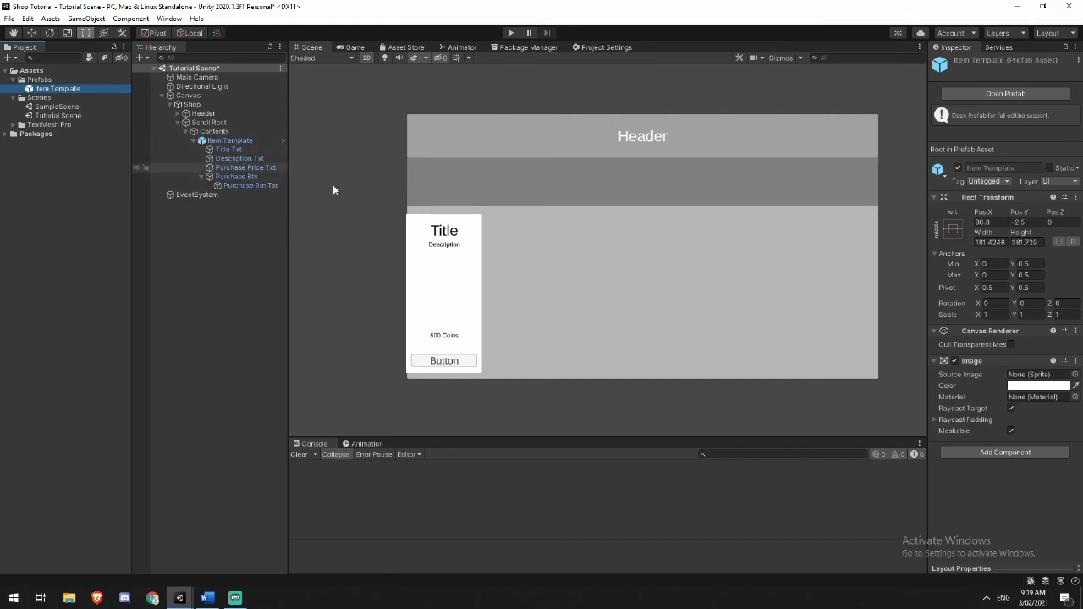
# Add a Content Size Fitter to Contents with horizontal and vertical fit at Preferred Size.
pyautogui.click(217, 133)
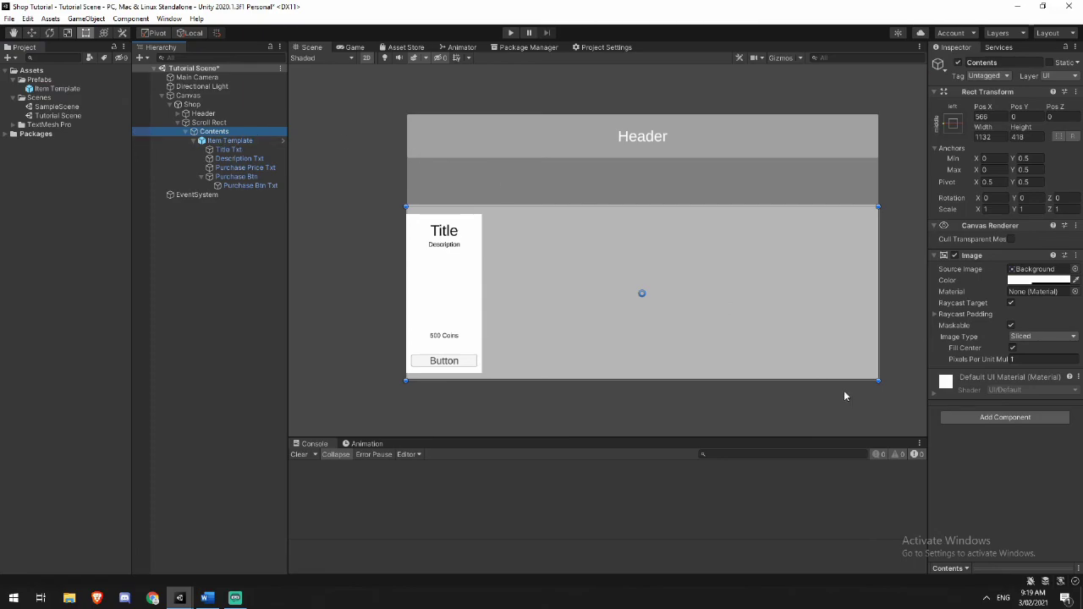
pyautogui.click(980, 419)
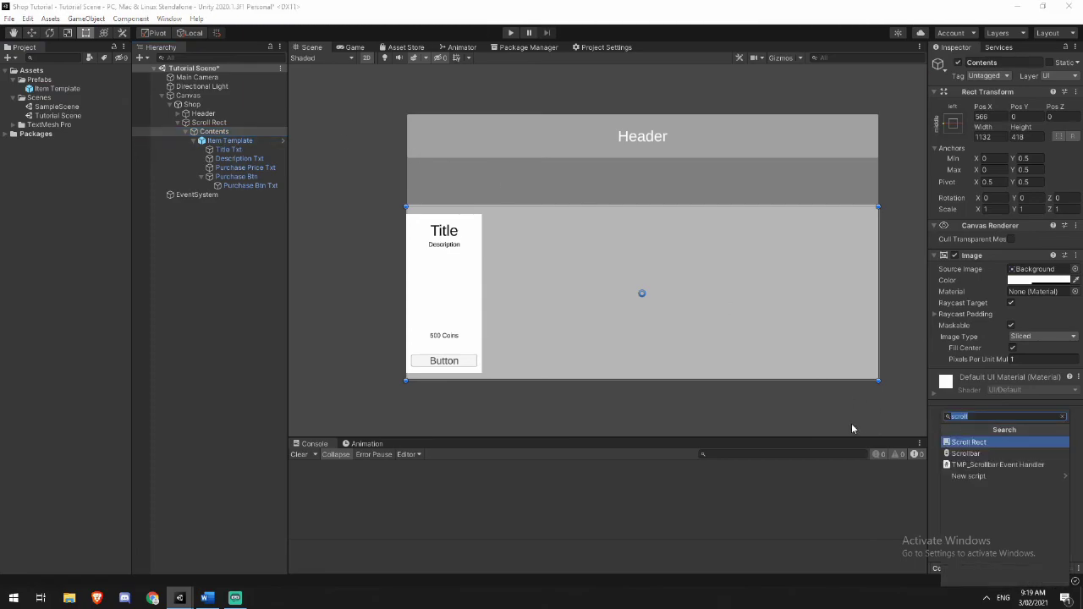
pyautogui.write('Content')
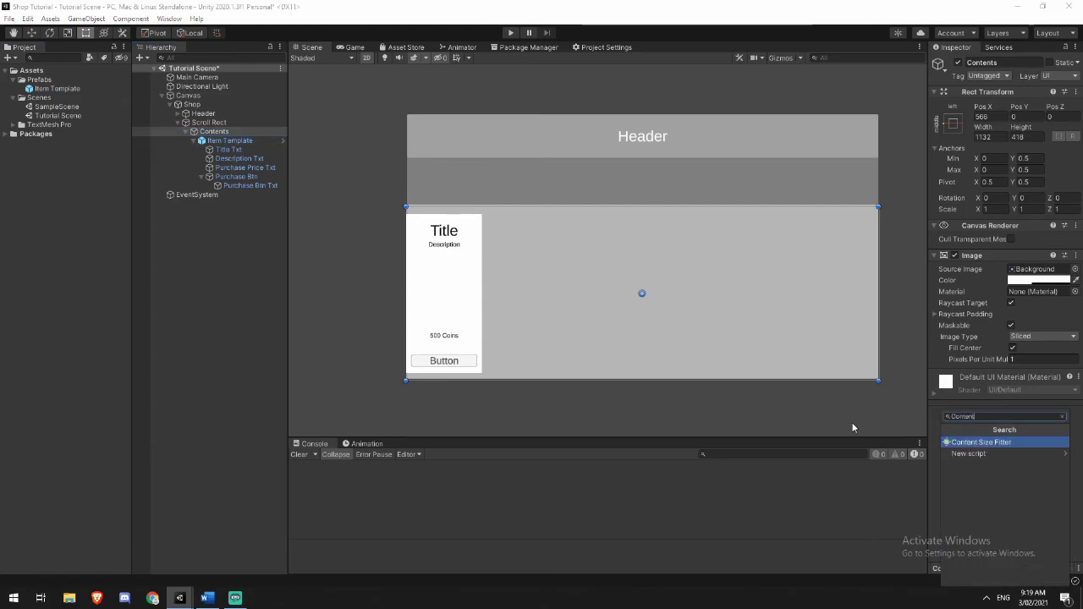
pyautogui.click(960, 445)
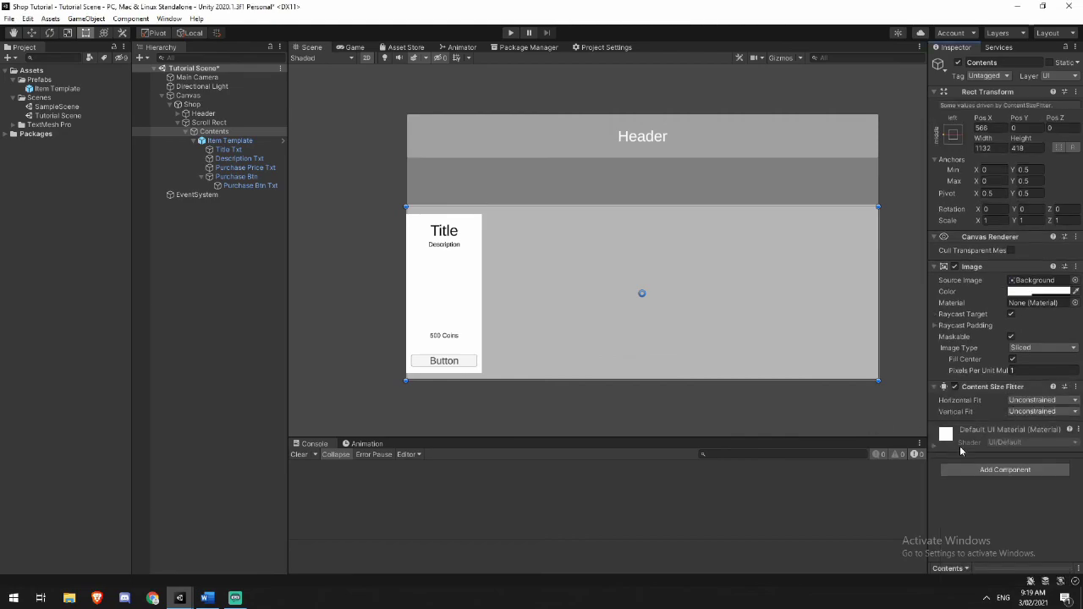
pyautogui.click(1034, 411)
pyautogui.click(1028, 438)
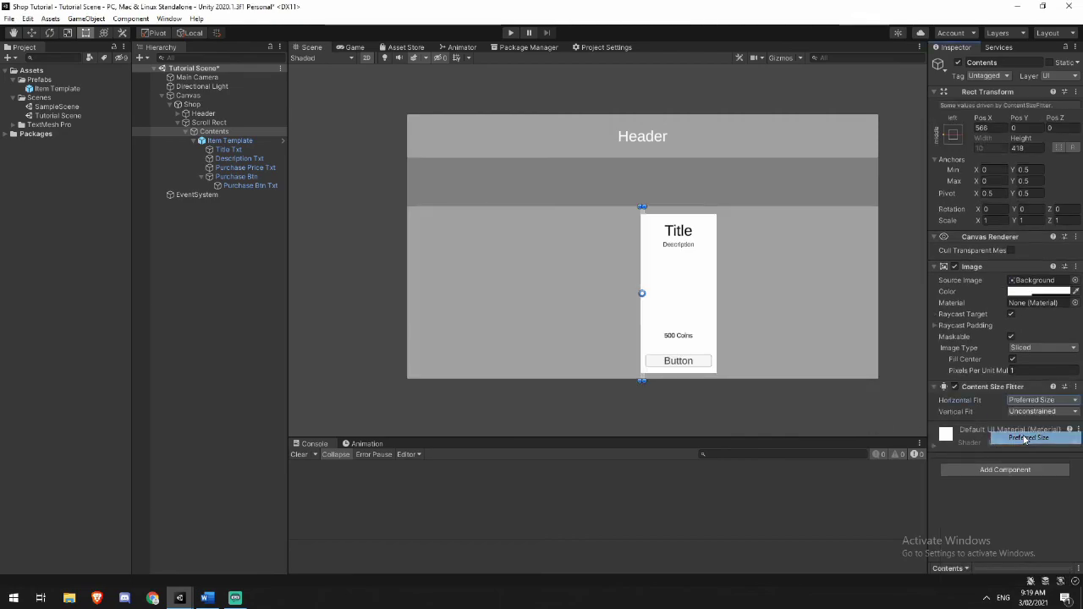
pyautogui.click(1037, 411)
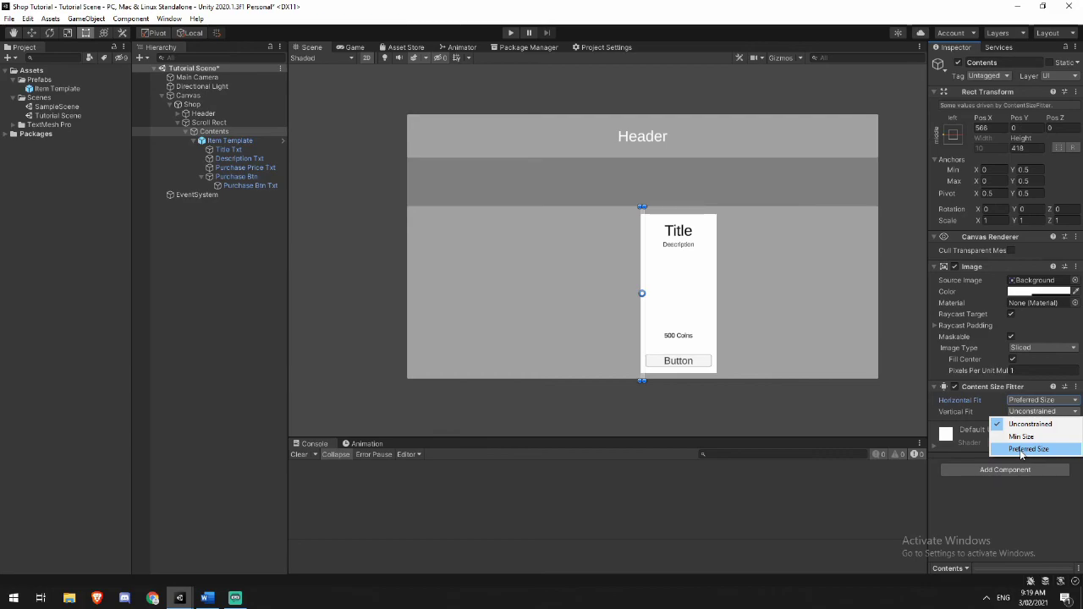
pyautogui.click(1022, 449)
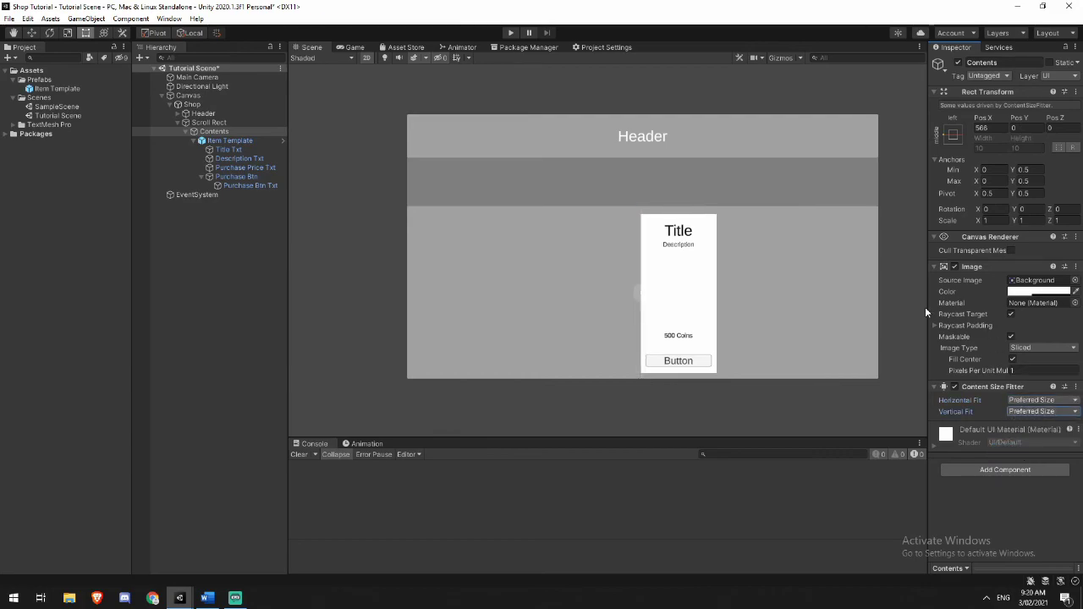
# Add a Horizontal Layout Group to Contents and turn off Child Force Expand Width.
pyautogui.click(1005, 471)
pyautogui.write('horizontal')
pyautogui.press('Return')
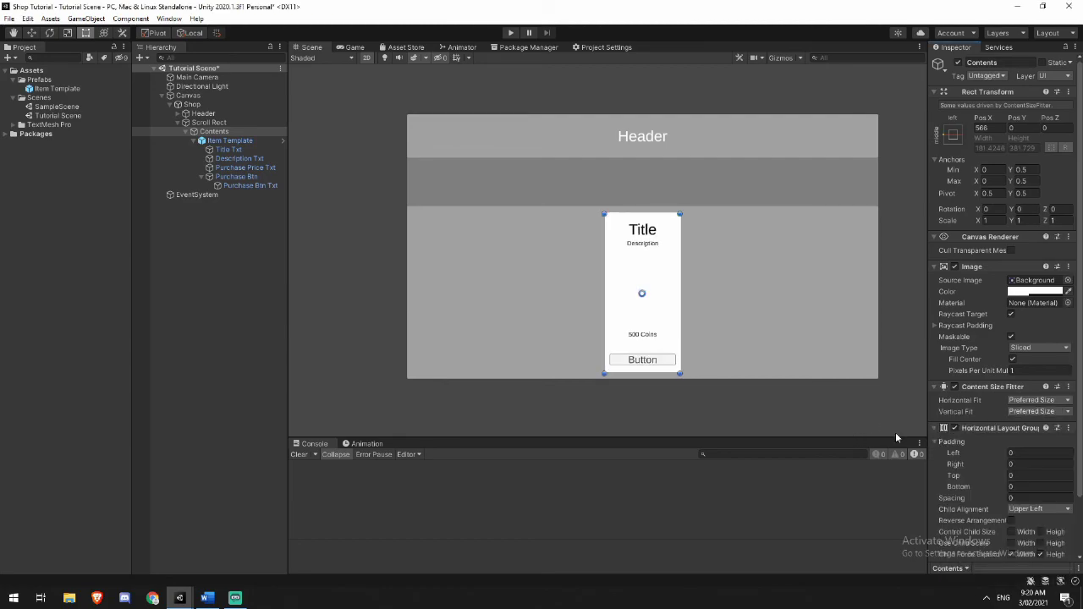
pyautogui.scroll(-2, 1007, 457)
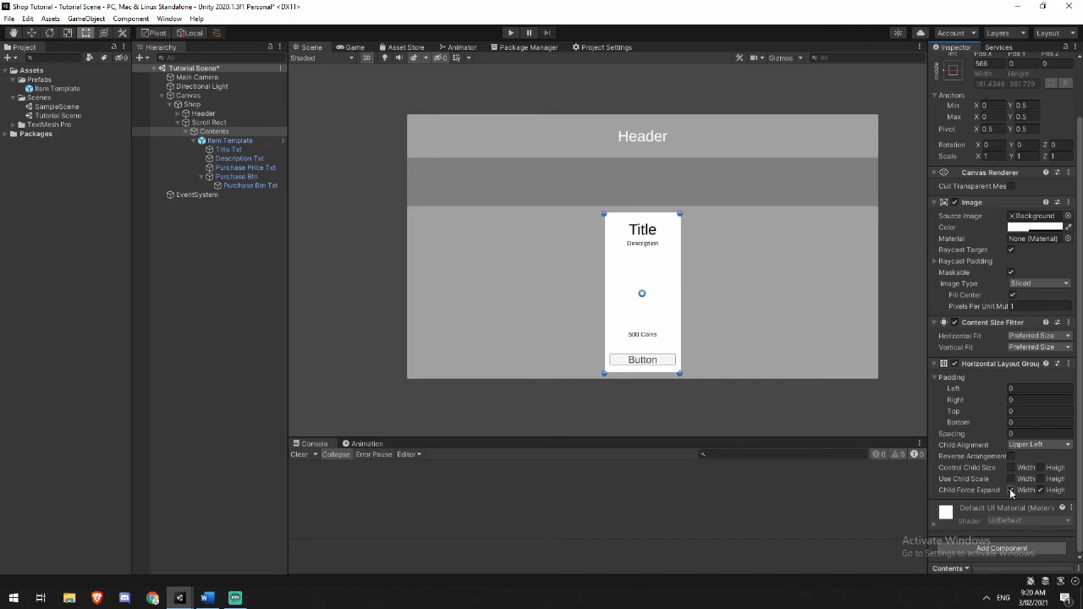
pyautogui.click(1010, 490)
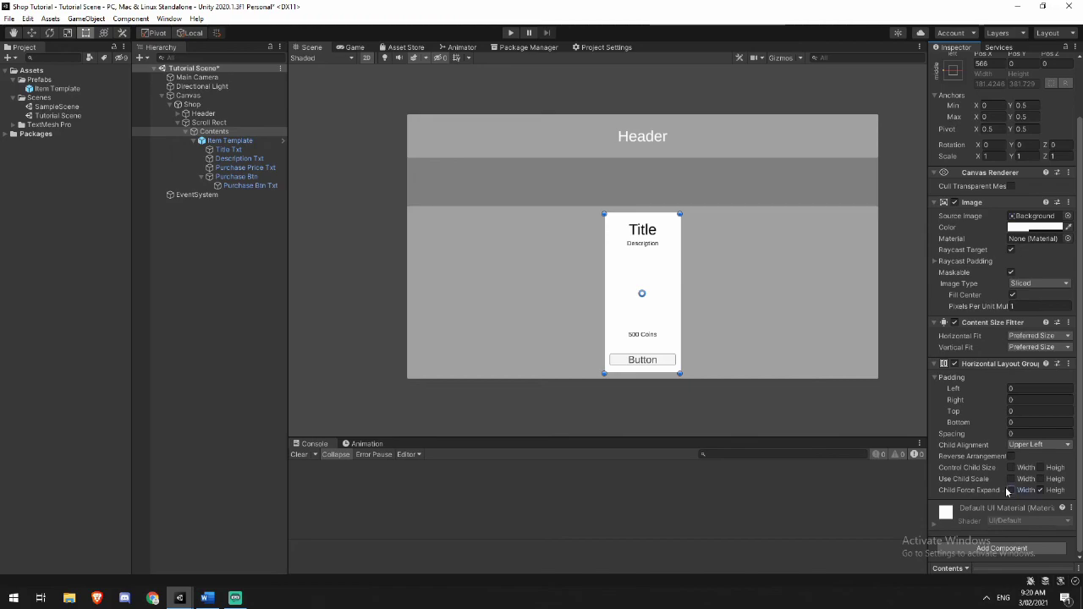
# Anchor Contents with the middle-left preset, moving it to that position.
pyautogui.click(228, 132)
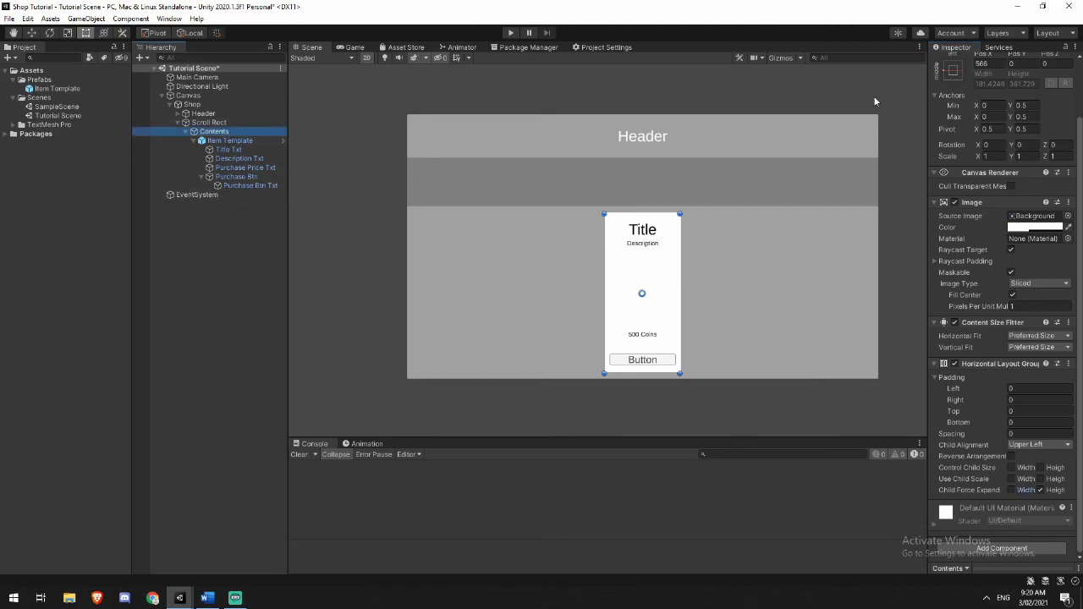
pyautogui.scroll(1, 880, 92)
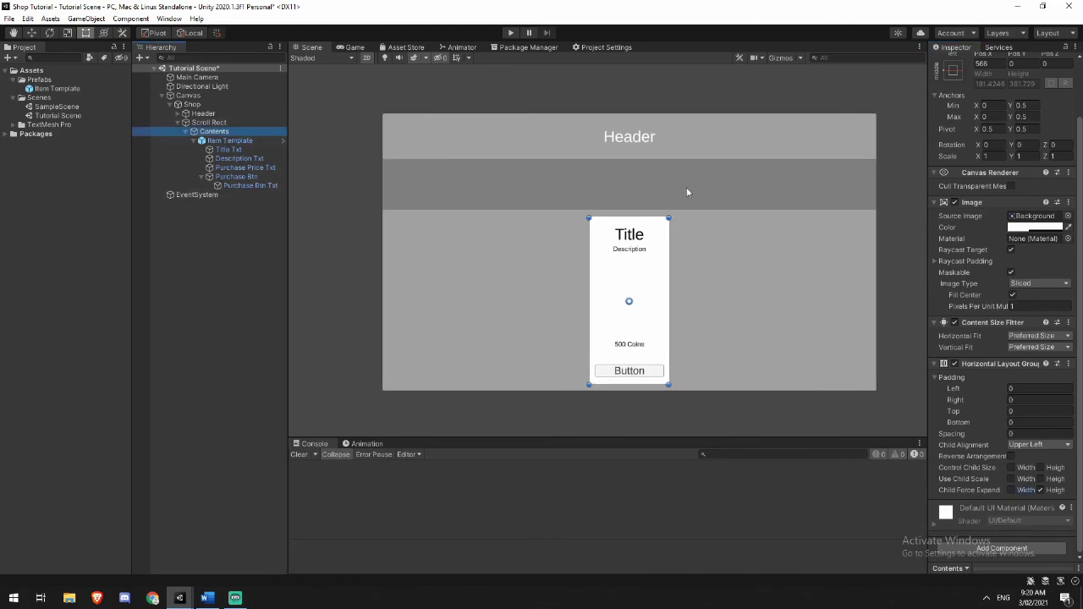
pyautogui.click(952, 74)
pyautogui.scroll(-2, 880, 131)
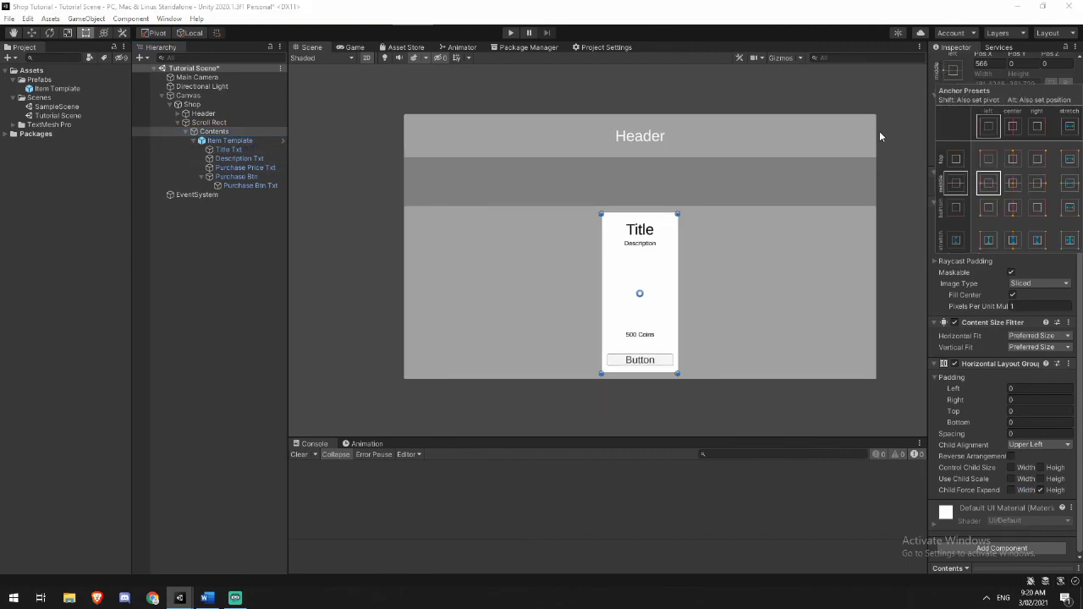
pyautogui.click(952, 73)
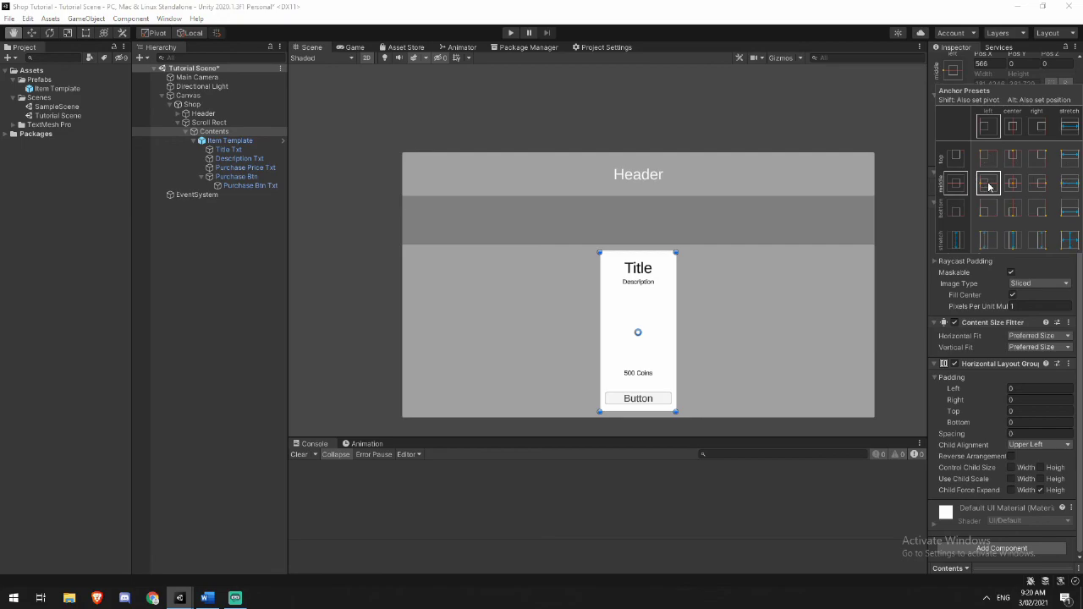
pyautogui.keyDown('alt'); pyautogui.click(956, 183); pyautogui.keyUp('alt')
# Switch to the Rect tool, reselect Contents and frame the item card in the view.
pyautogui.press('t')
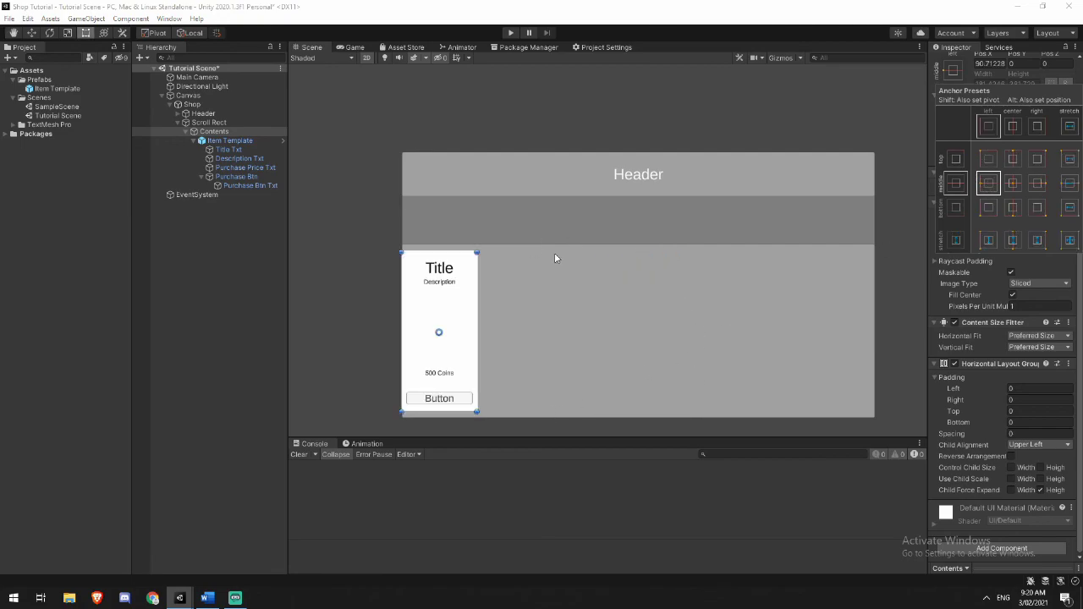
pyautogui.click(898, 331)
pyautogui.click(214, 131)
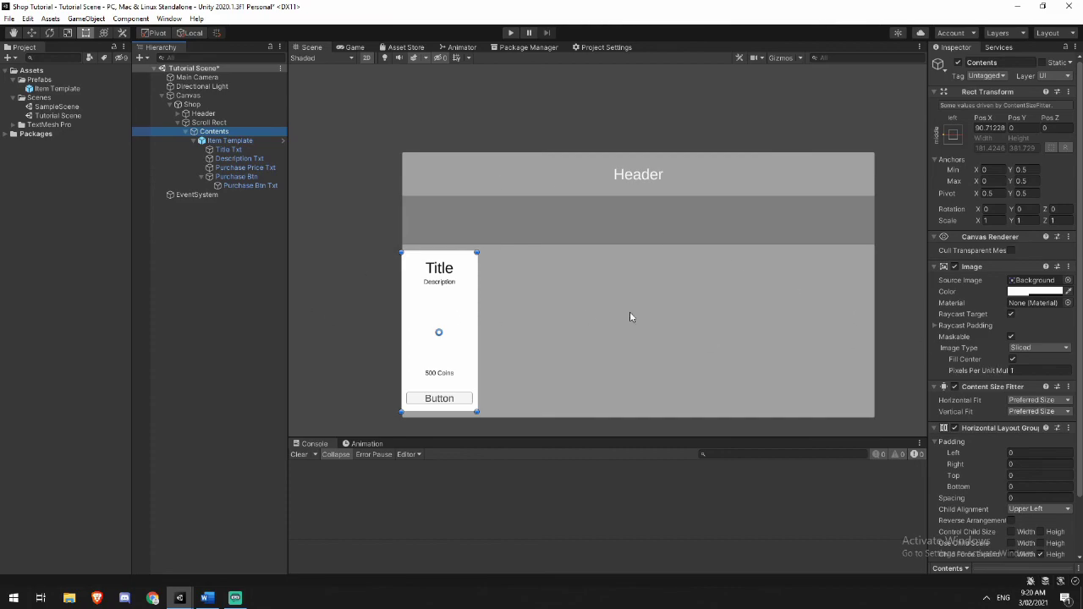
pyautogui.scroll(1, 368, 316)
pyautogui.moveTo(367, 315); pyautogui.dragTo(477, 304, button='middle')
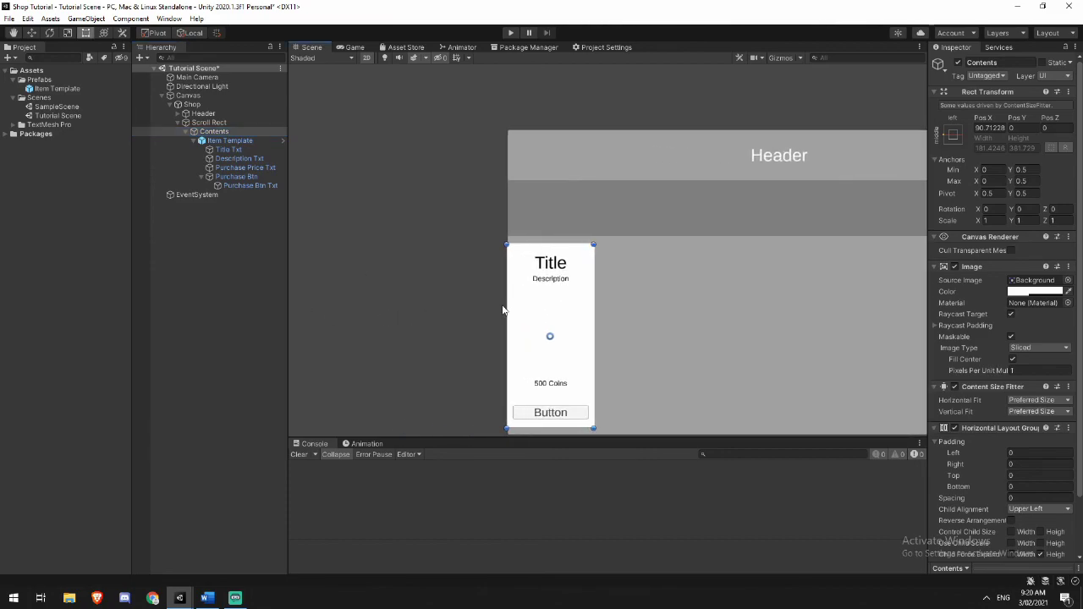
pyautogui.scroll(3, 541, 247)
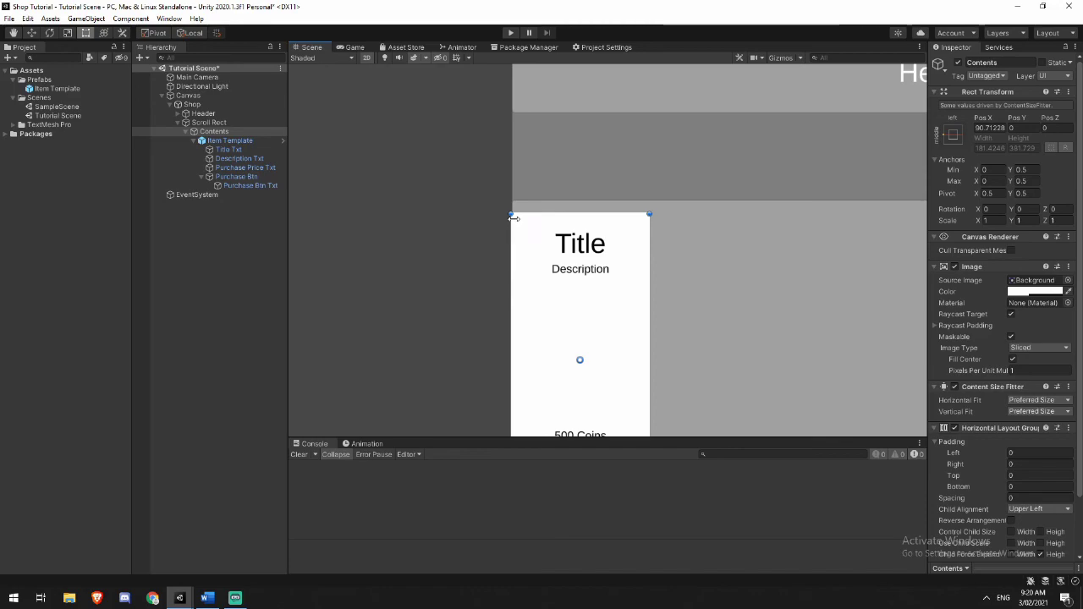
pyautogui.scroll(-2, 688, 323)
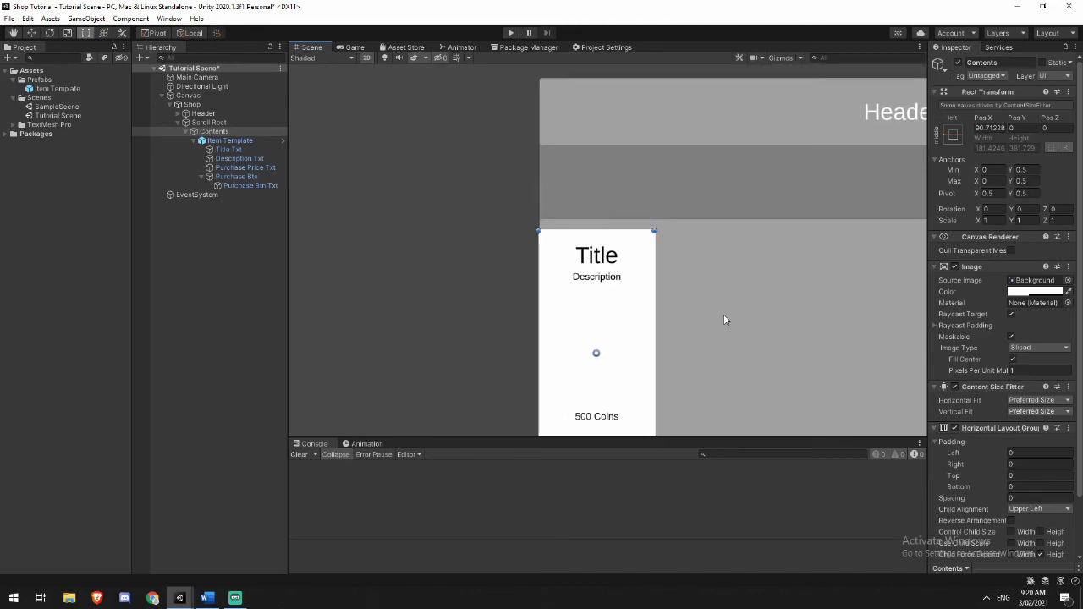
pyautogui.scroll(-2, 732, 329)
pyautogui.moveTo(771, 380); pyautogui.dragTo(567, 344, button='middle')
# Set the layout's Child Alignment to Middle Left and Padding Left to 15.
pyautogui.scroll(-2, 994, 428)
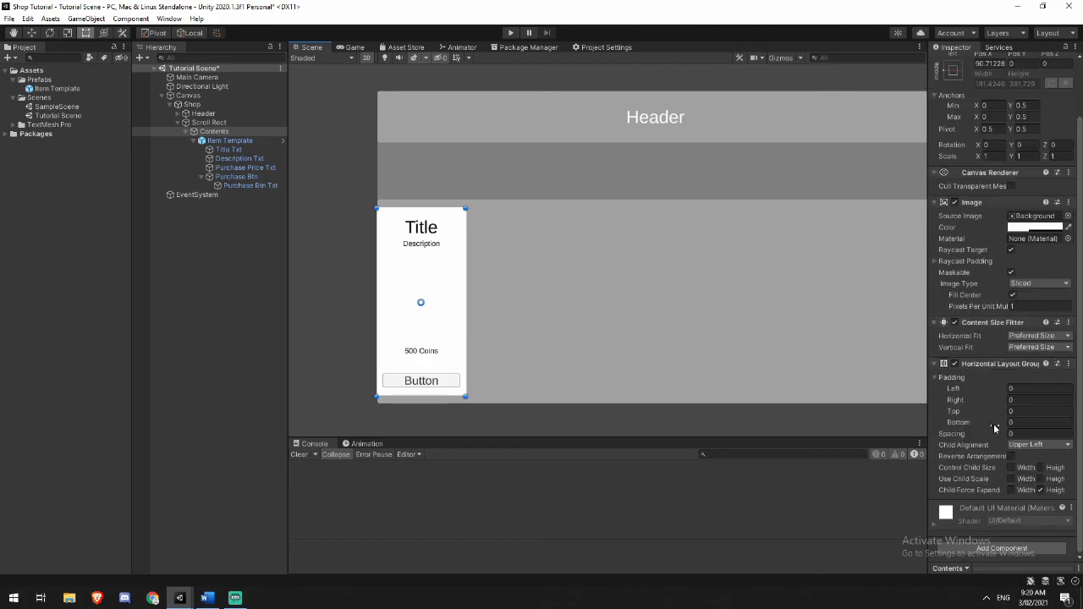
pyautogui.click(1027, 444)
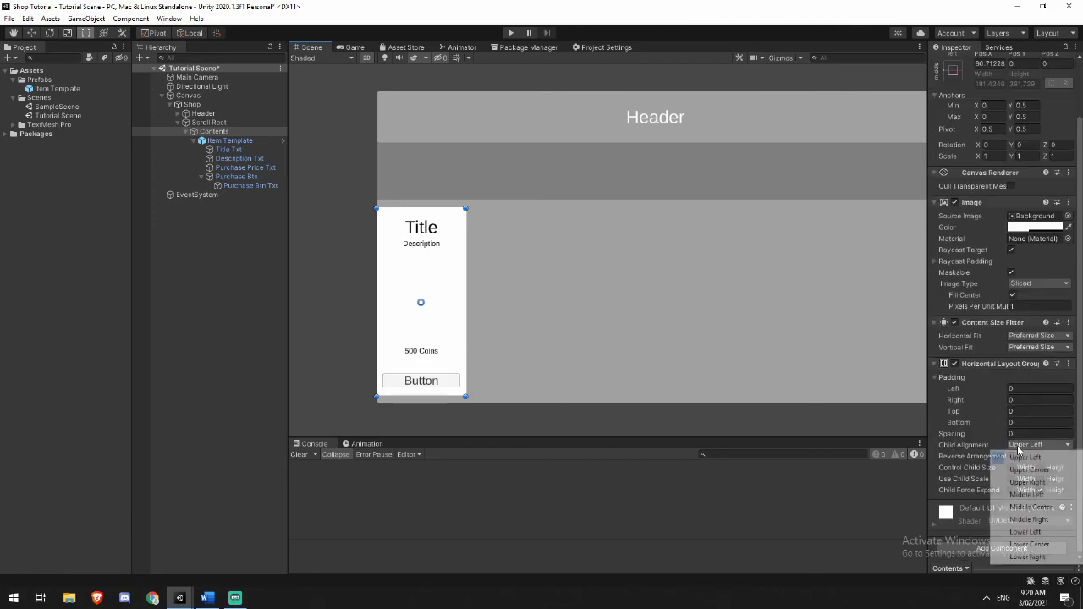
pyautogui.click(1025, 494)
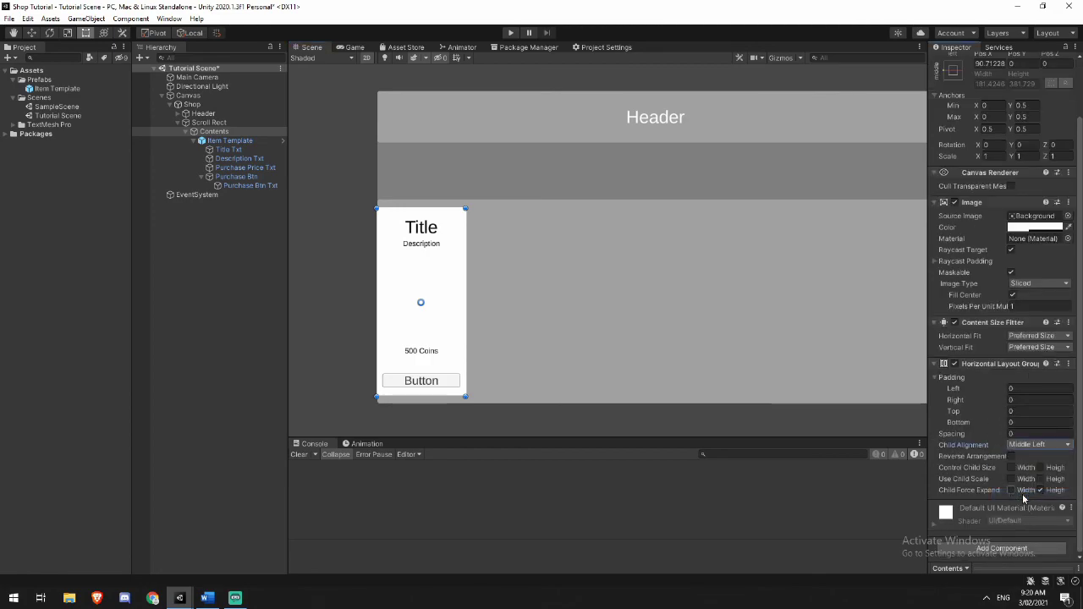
pyautogui.click(1026, 389)
pyautogui.click(1027, 390)
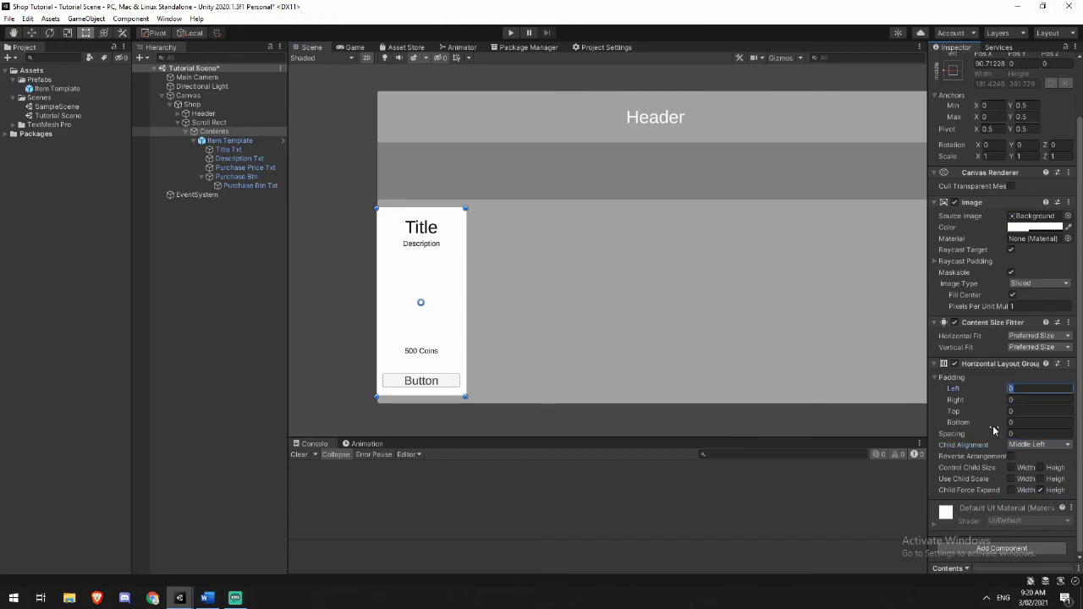
pyautogui.write('15')
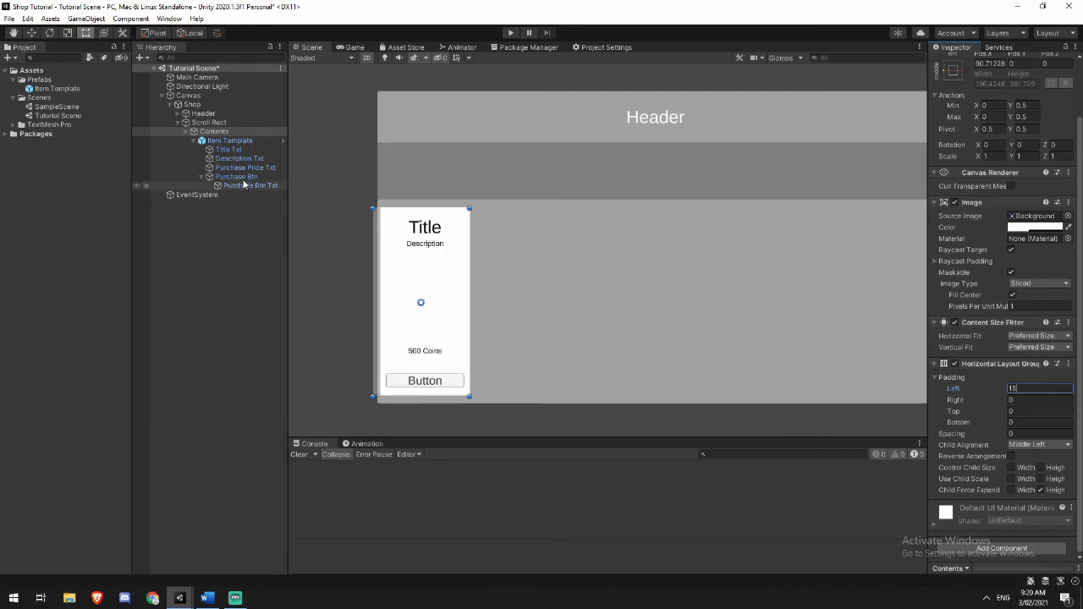
# Make the Contents image colour fully transparent with alpha 0.
pyautogui.click(1033, 227)
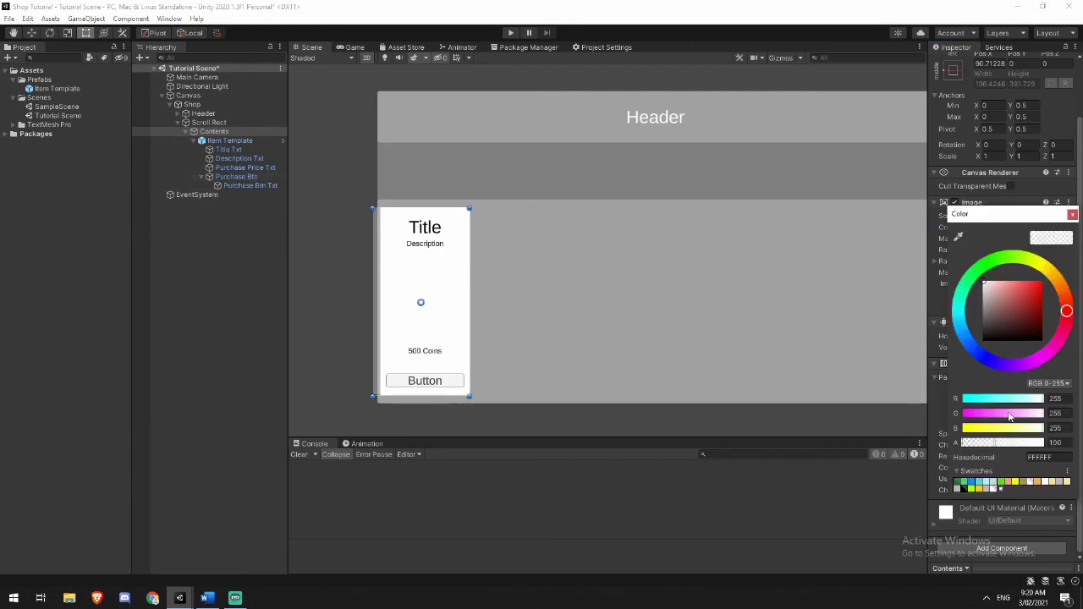
pyautogui.moveTo(994, 442); pyautogui.dragTo(937, 444)
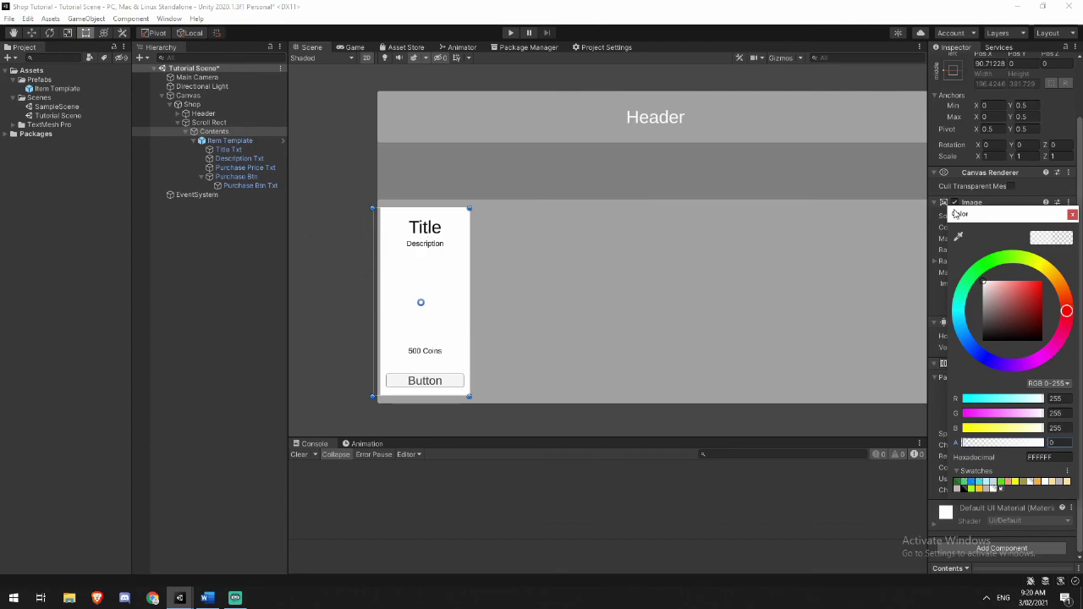
pyautogui.click(1072, 214)
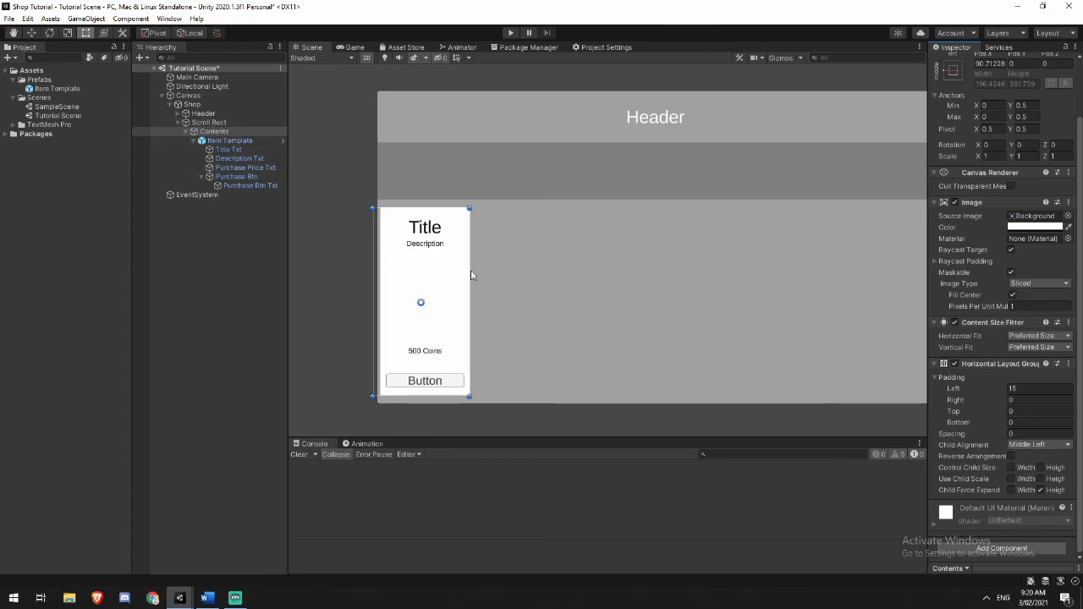
# Set Padding Right to 15 and clear the selection.
pyautogui.click(1014, 400)
pyautogui.write('15')
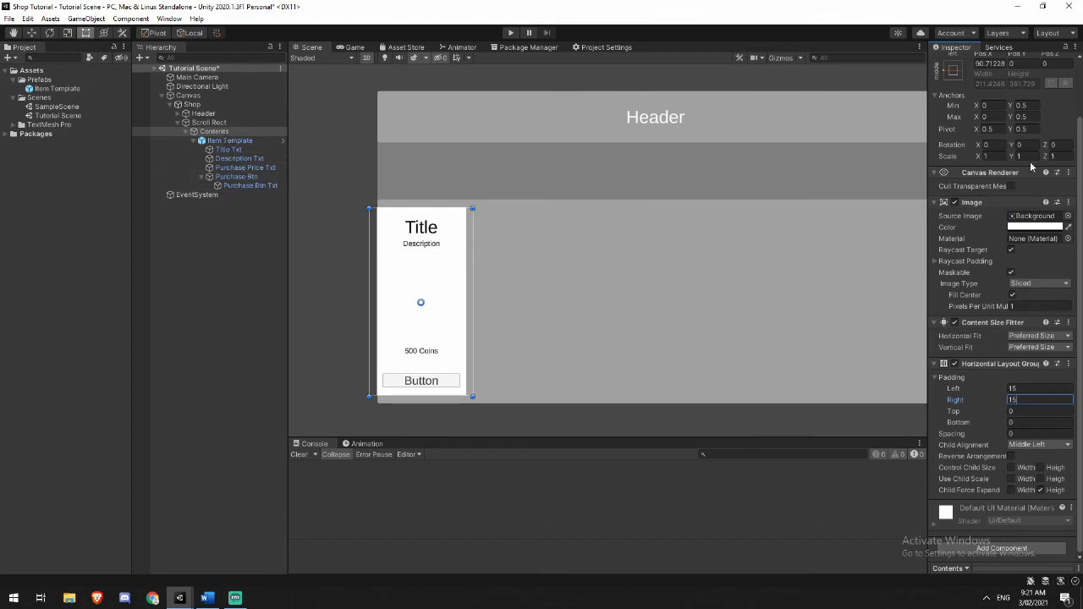
pyautogui.click(952, 73)
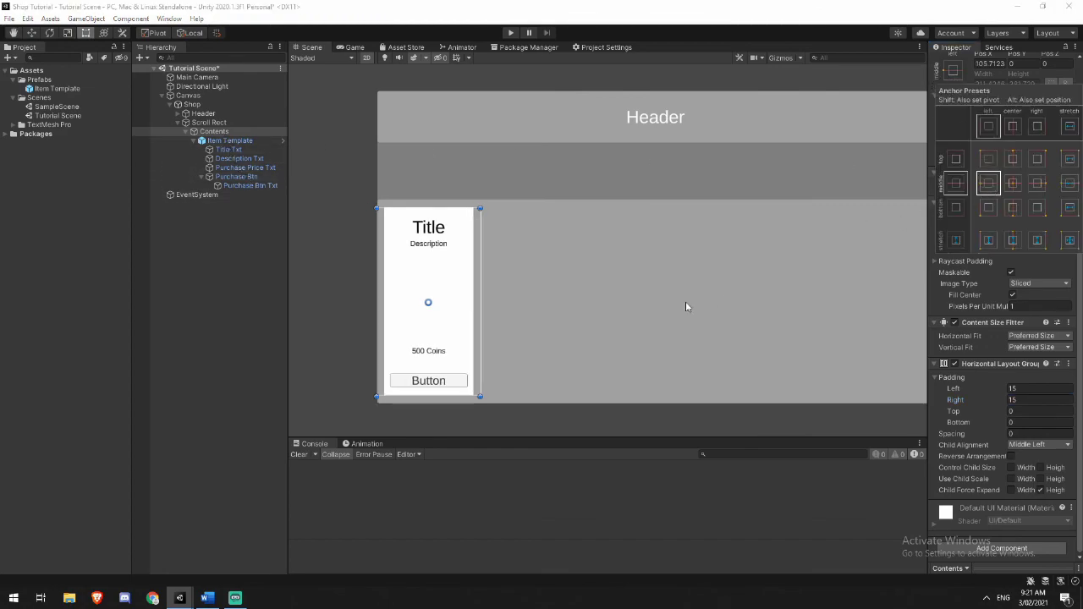
pyautogui.click(235, 250)
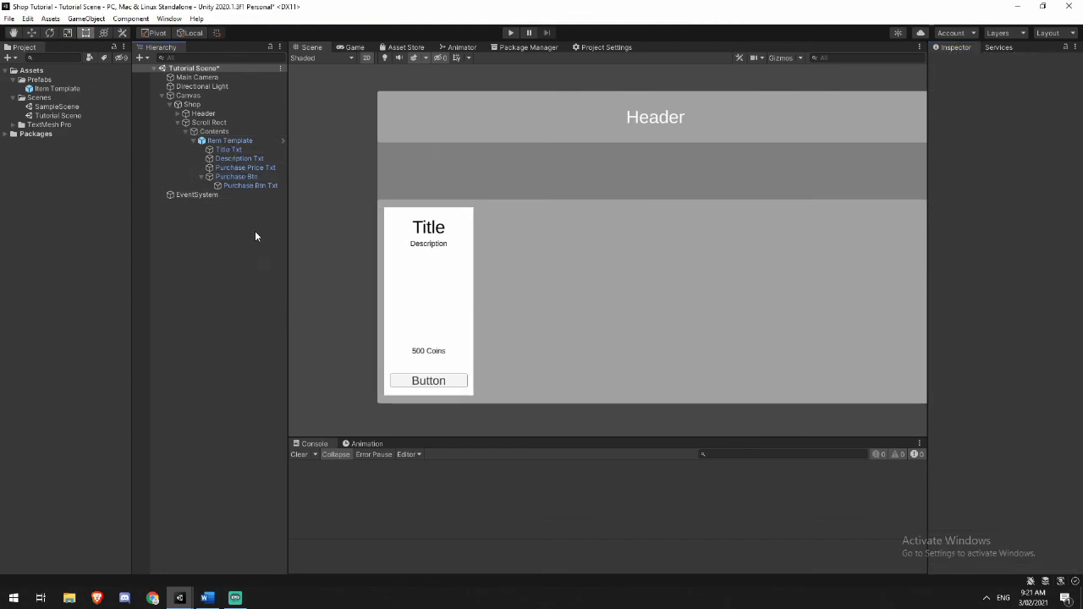
# Duplicate Item Template twice so Contents holds three cards.
pyautogui.click(226, 141)
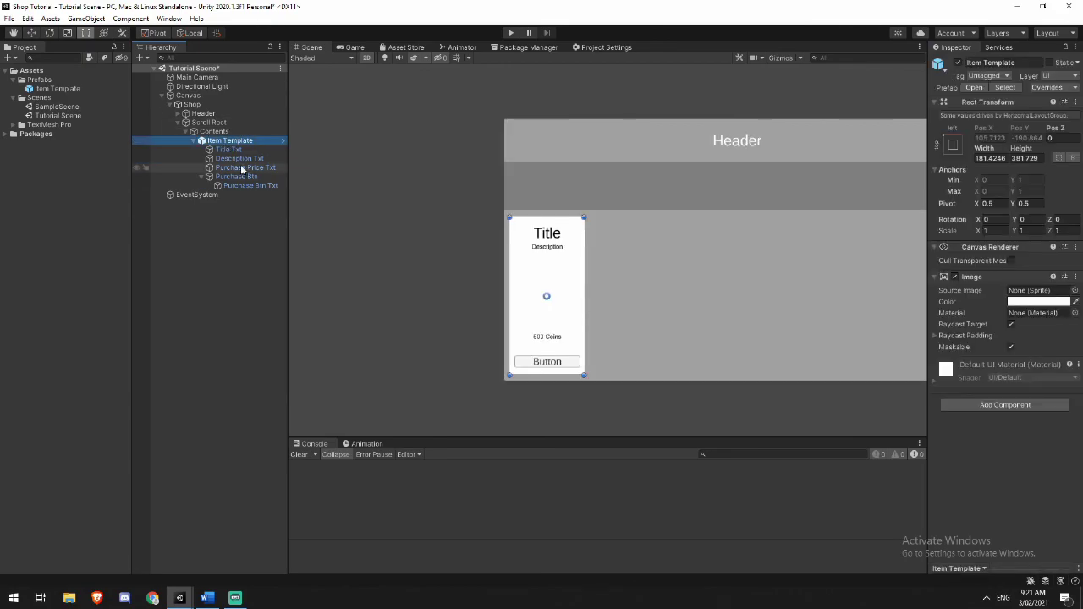
pyautogui.click(193, 140)
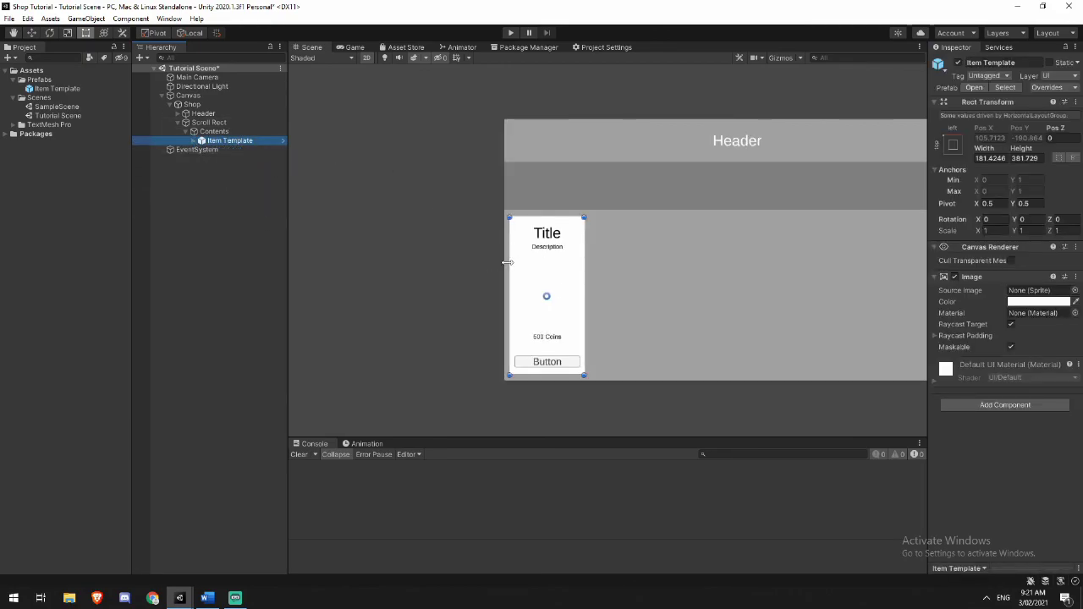
pyautogui.hotkey('ctrl', 'd')
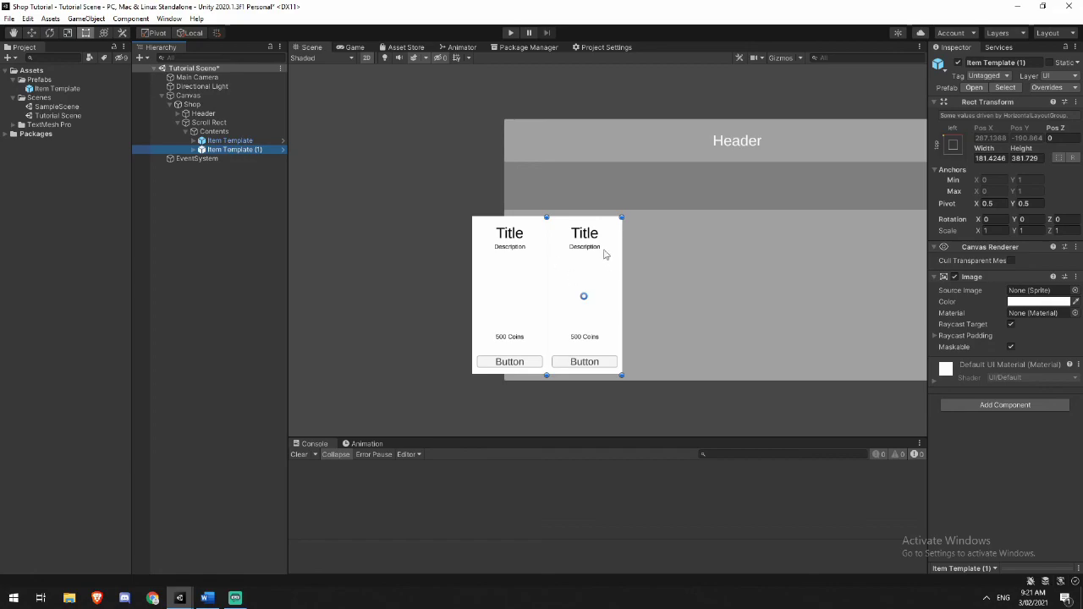
pyautogui.hotkey('ctrl', 'd')
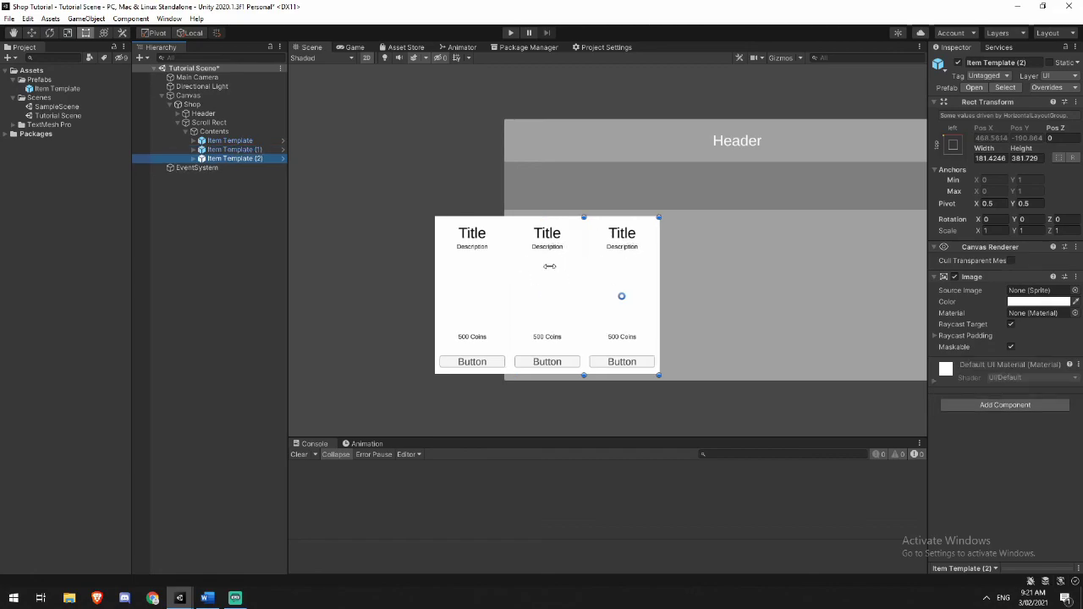
# Set Contents layout spacing to 15 and its Pivot X to 0.
pyautogui.click(214, 131)
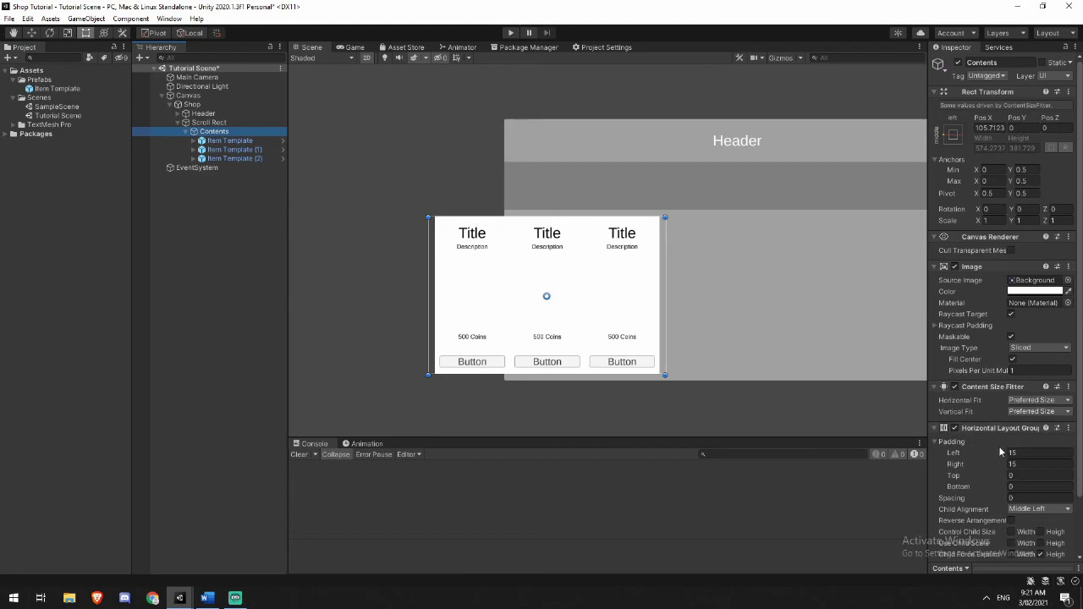
pyautogui.scroll(-2, 999, 467)
pyautogui.click(1020, 433)
pyautogui.write('15')
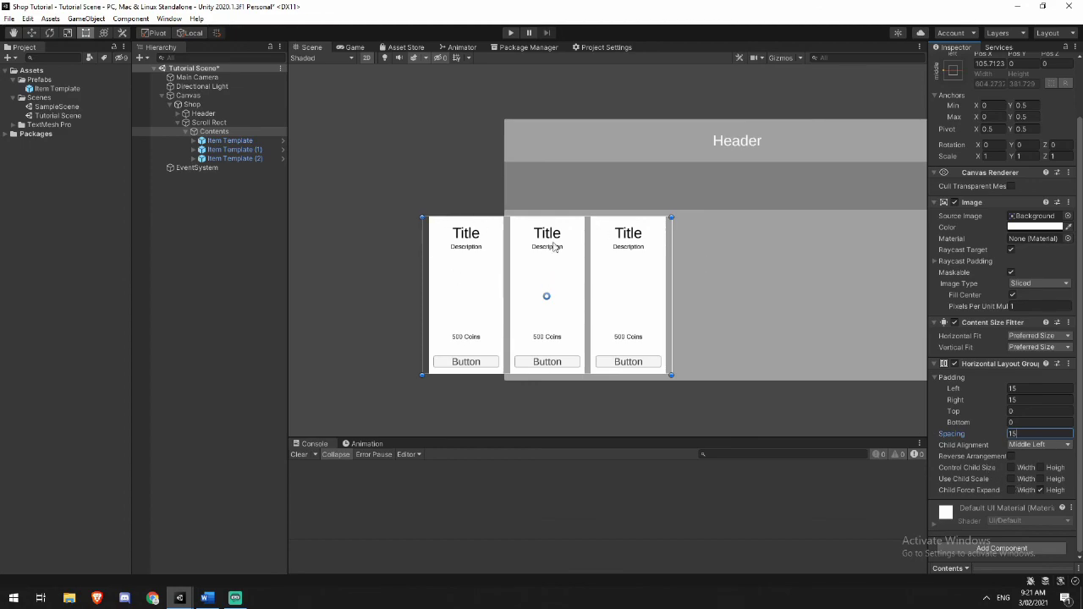
pyautogui.scroll(2, 1068, 338)
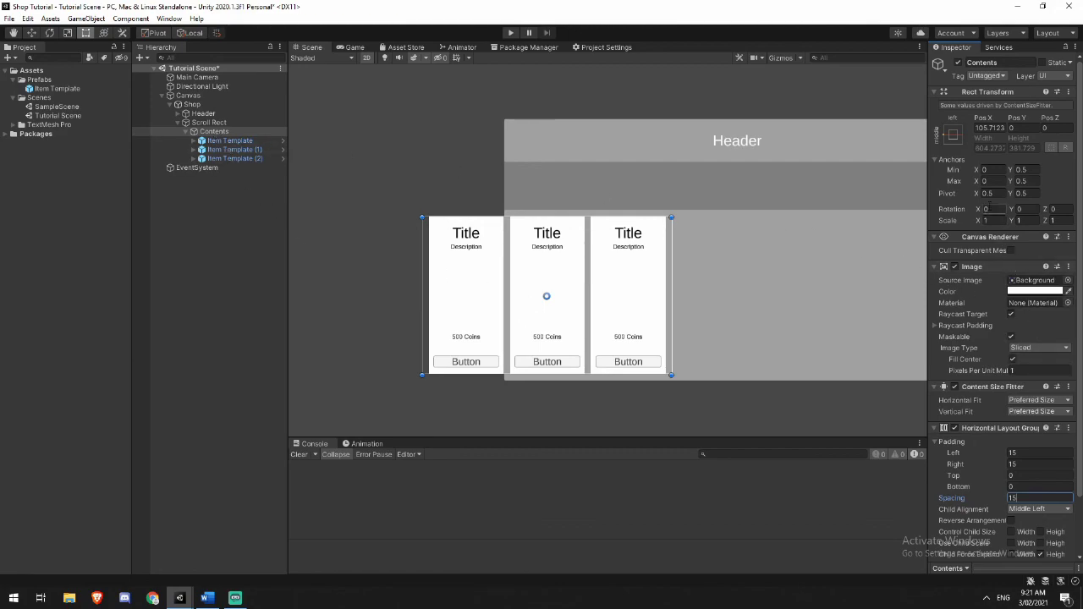
pyautogui.doubleClick(987, 193)
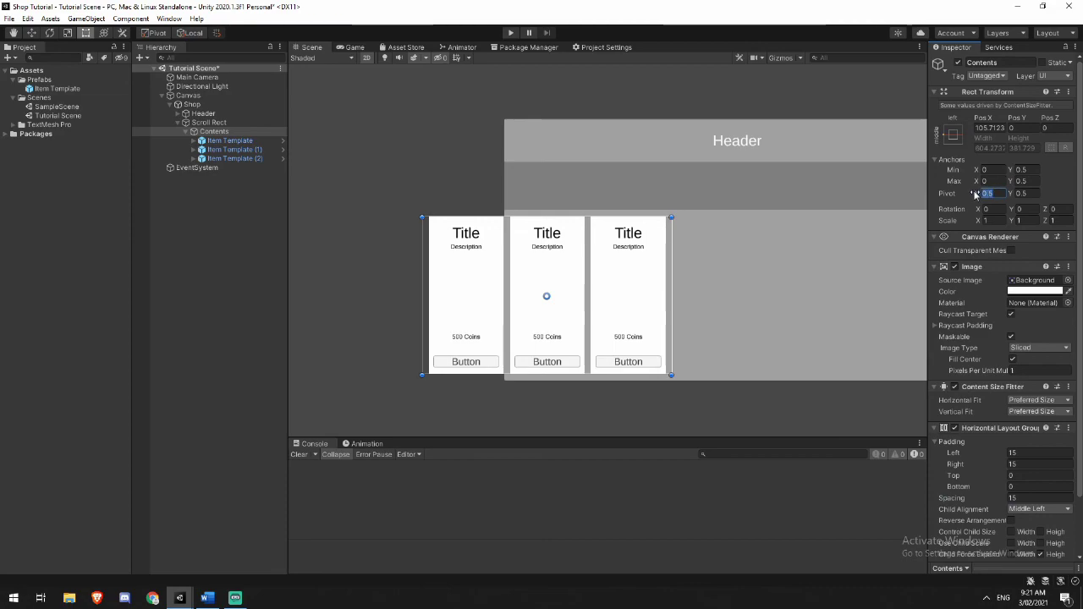
pyautogui.write('0')
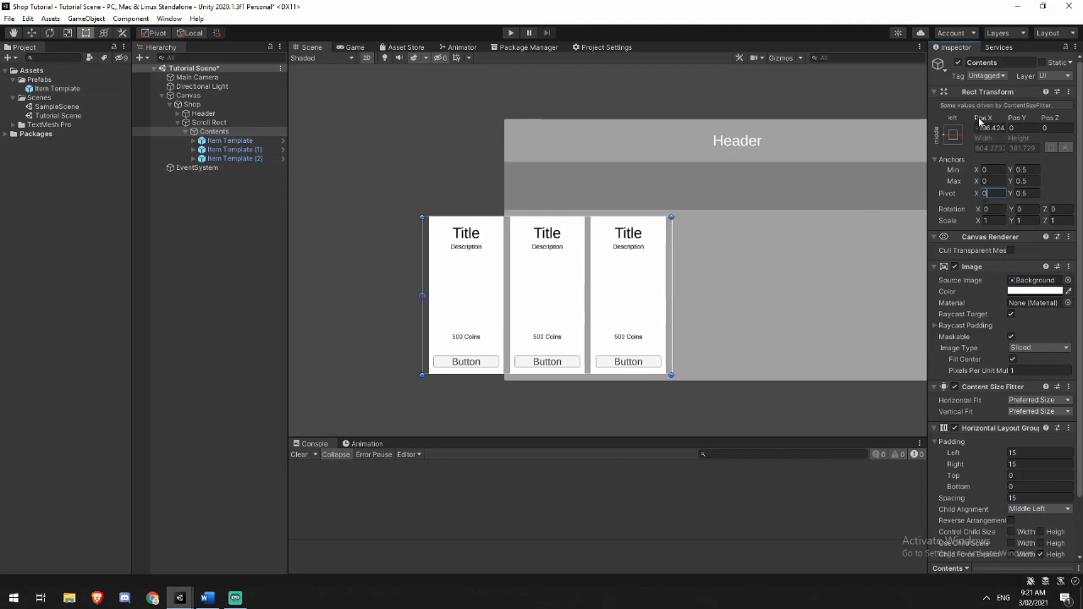
pyautogui.click(952, 133)
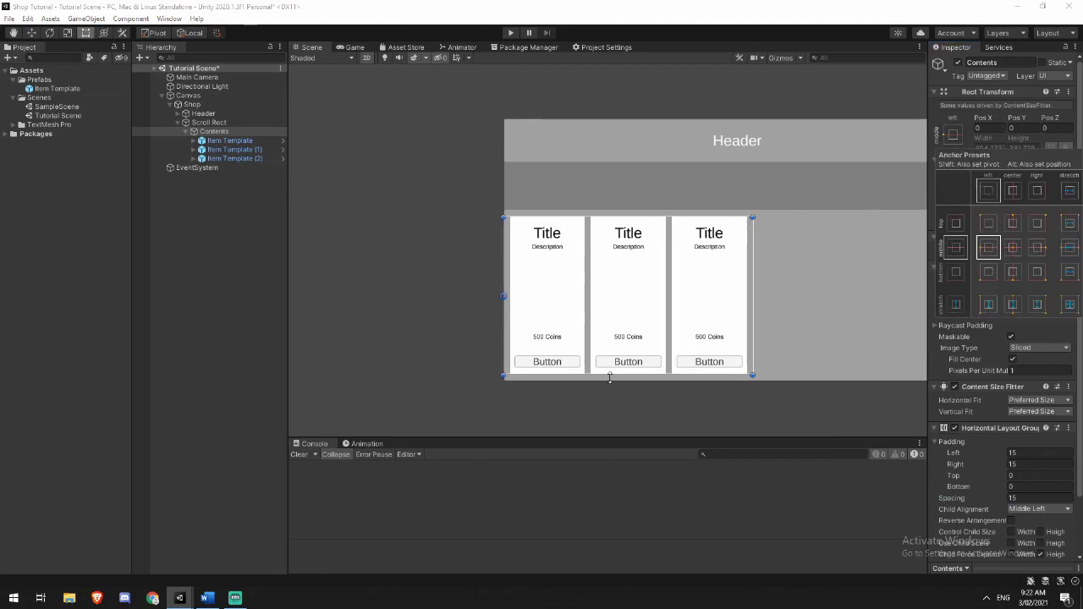
pyautogui.click(228, 159)
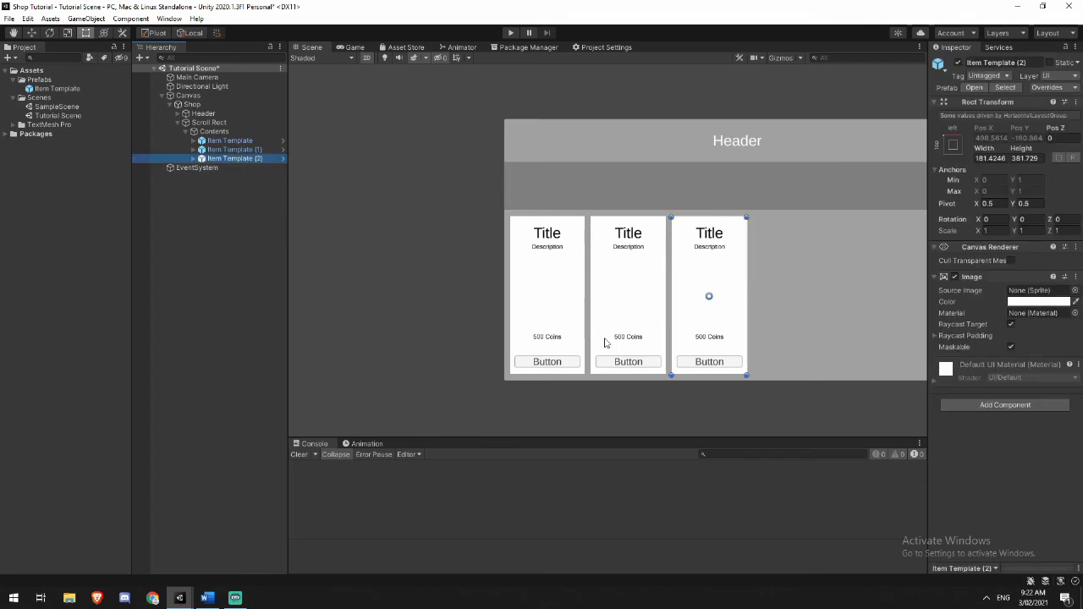
# Duplicate the card repeatedly until Item Template (15) exists, following the growing row.
pyautogui.hotkey('ctrl', 'd')
pyautogui.hotkey('ctrl', 'd')
pyautogui.scroll(-1, 829, 379)
pyautogui.moveTo(829, 379); pyautogui.dragTo(706, 353, button='middle')
pyautogui.scroll(-1, 817, 372)
pyautogui.hotkey('ctrl', 'd')
pyautogui.hotkey('ctrl', 'd')
pyautogui.hotkey('ctrl', 'd')
pyautogui.hotkey('ctrl', 'd')
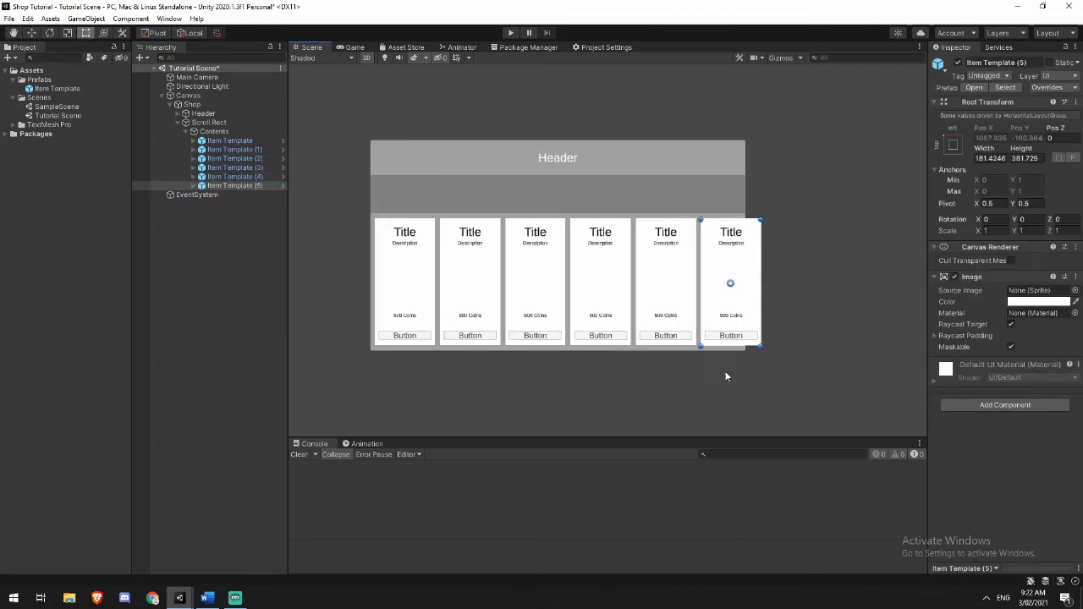
pyautogui.hotkey('ctrl', 'd')
pyautogui.hotkey('ctrl', 'd')
pyautogui.hotkey('ctrl', 'd')
pyautogui.hotkey('ctrl', 'd')
pyautogui.hotkey('ctrl', 'd')
pyautogui.scroll(-2, 767, 380)
pyautogui.moveTo(713, 375); pyautogui.dragTo(692, 377, button='middle')
pyautogui.scroll(-1, 728, 374)
pyautogui.hotkey('ctrl', 'd')
pyautogui.hotkey('ctrl', 'd')
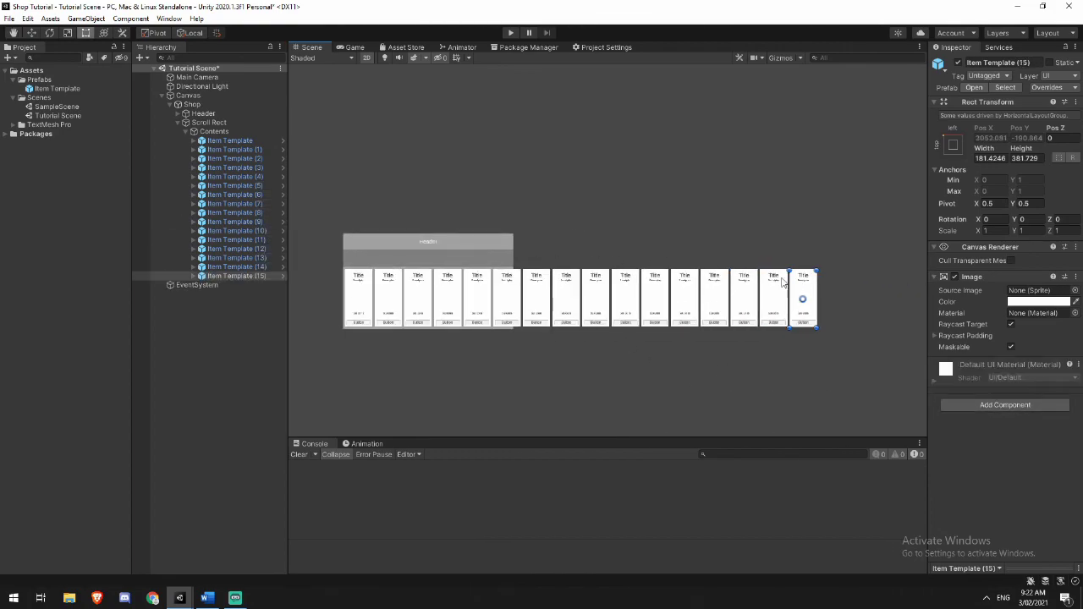
pyautogui.scroll(1, 621, 380)
pyautogui.moveTo(621, 379); pyautogui.dragTo(696, 380, button='middle')
pyautogui.scroll(1, 527, 380)
pyautogui.scroll(1, 517, 386)
pyautogui.moveTo(518, 386); pyautogui.dragTo(598, 404, button='middle')
pyautogui.scroll(3, 598, 403)
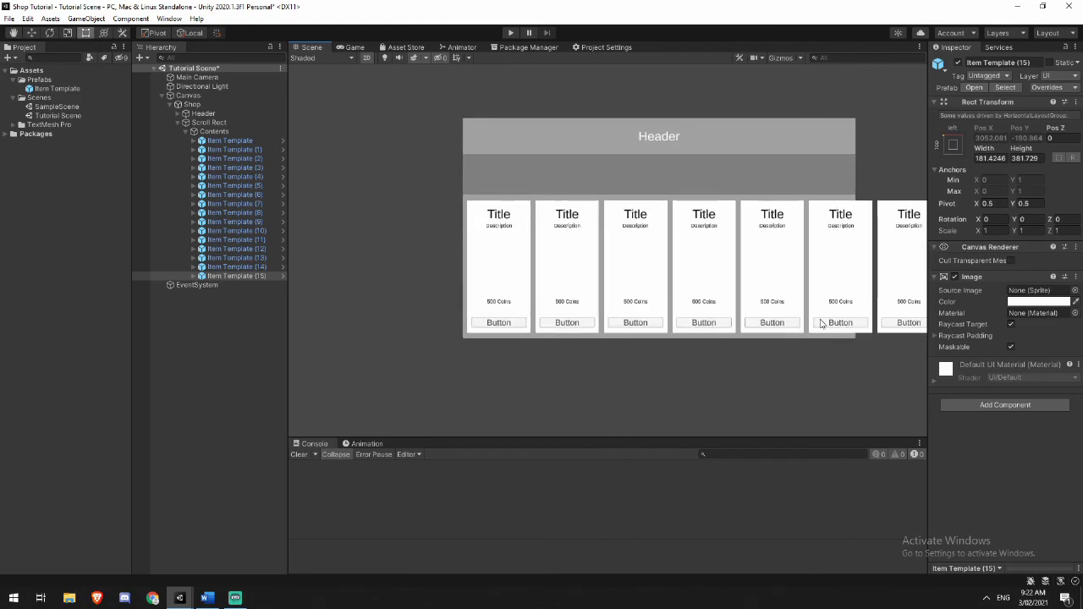
pyautogui.scroll(-2, 816, 320)
# Select Item Template (8)–(15) to check the row, then select Contents.
pyautogui.keyDown('shift'); pyautogui.click(233, 186); pyautogui.keyUp('shift')
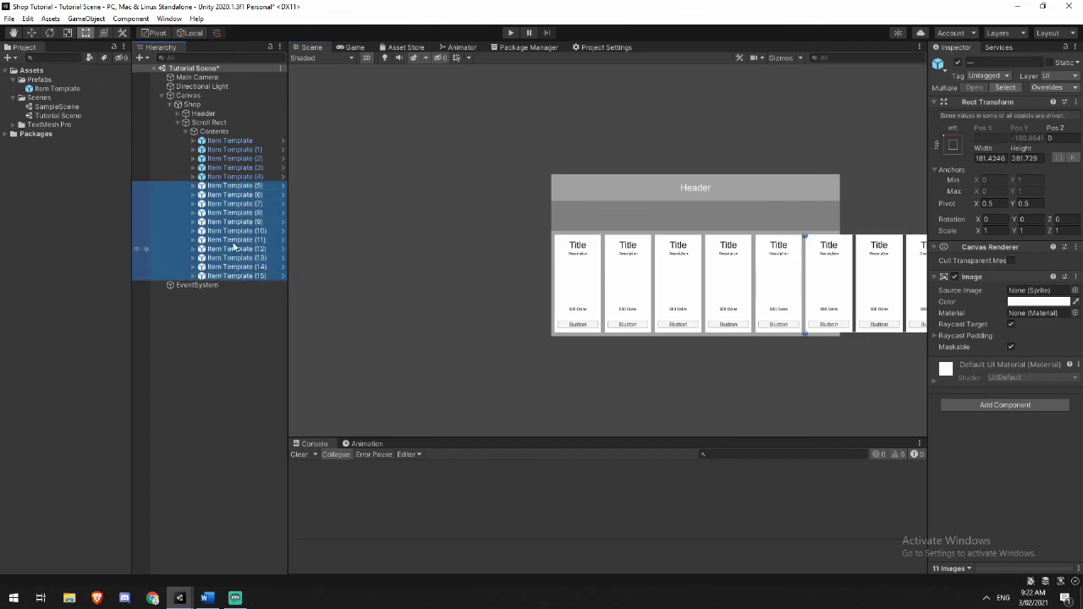
pyautogui.keyDown('shift'); pyautogui.click(235, 213); pyautogui.keyUp('shift')
pyautogui.scroll(-2, 508, 338)
pyautogui.moveTo(744, 385); pyautogui.dragTo(587, 365, button='middle')
pyautogui.scroll(3, 391, 314)
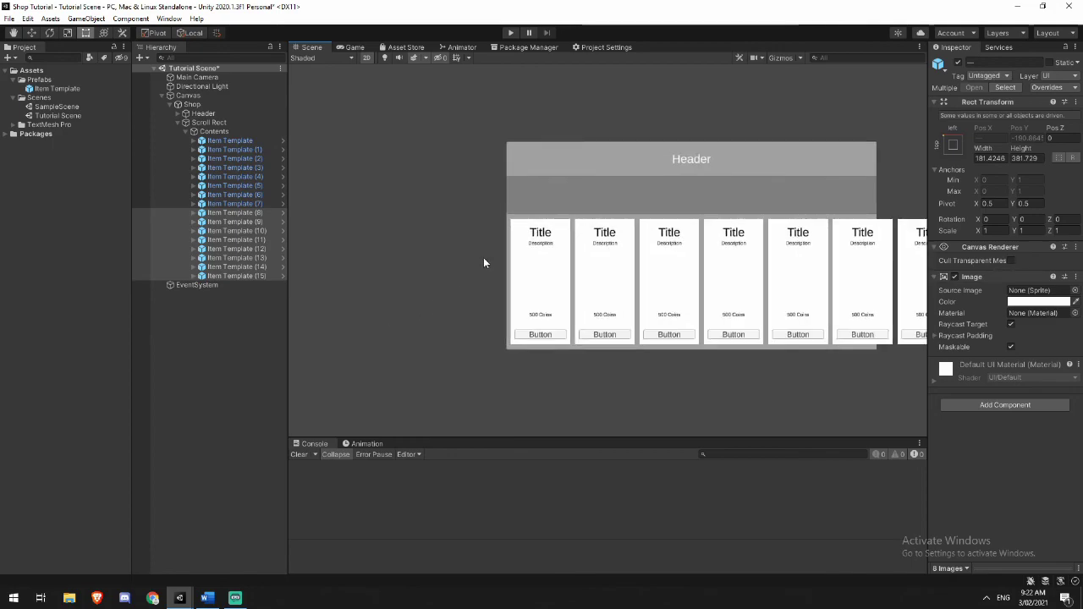
pyautogui.moveTo(483, 262); pyautogui.dragTo(463, 268, button='middle')
pyautogui.click(195, 132)
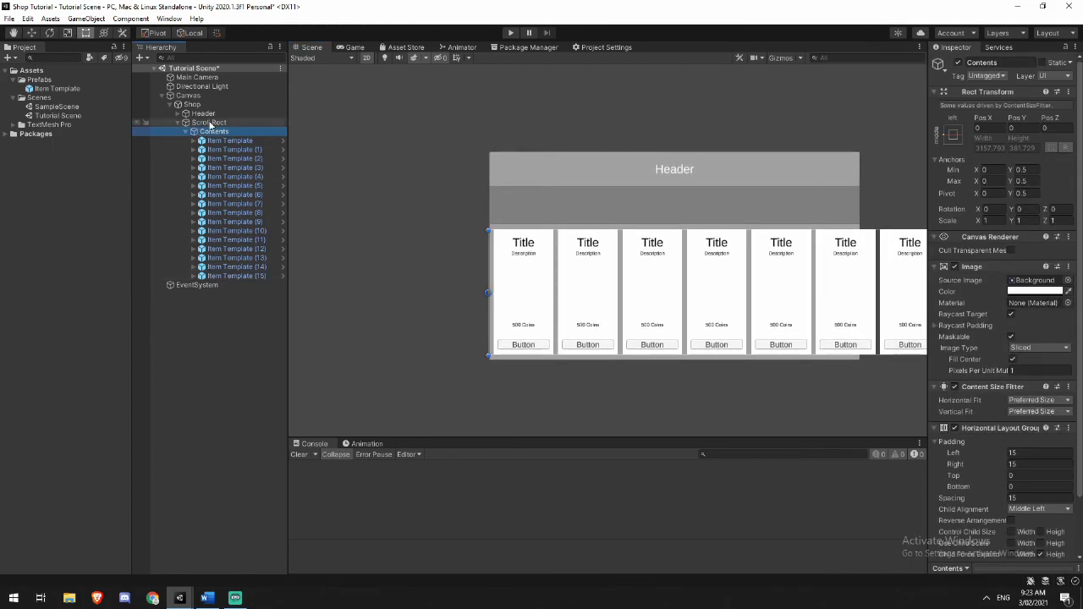
# Add a Scroll Rect component to the Scroll Rect object with Contents as its Content.
pyautogui.click(209, 123)
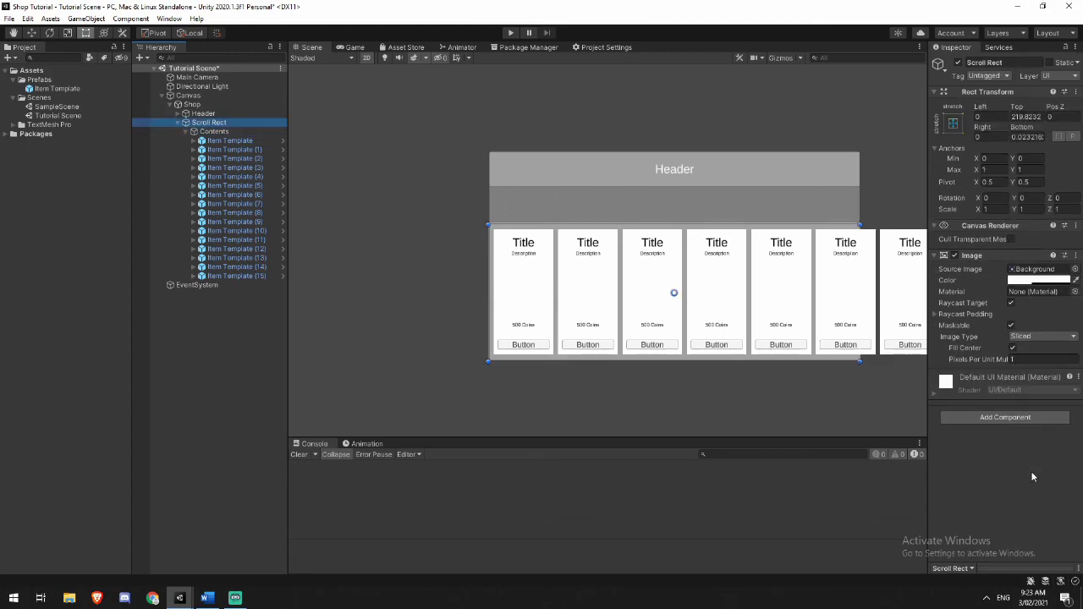
pyautogui.click(1016, 417)
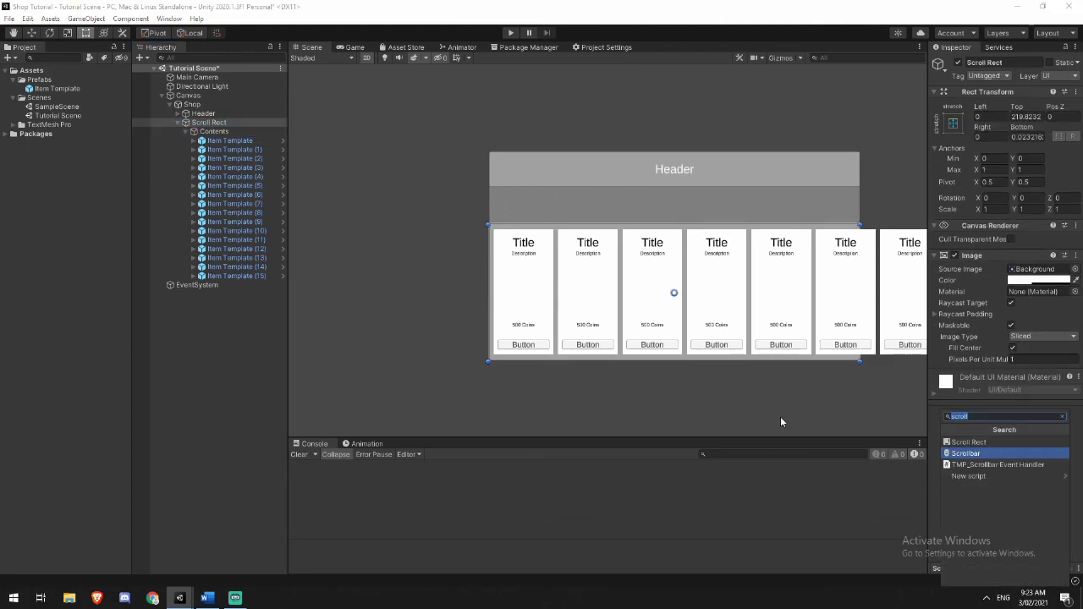
pyautogui.click(963, 442)
pyautogui.scroll(-2, 971, 464)
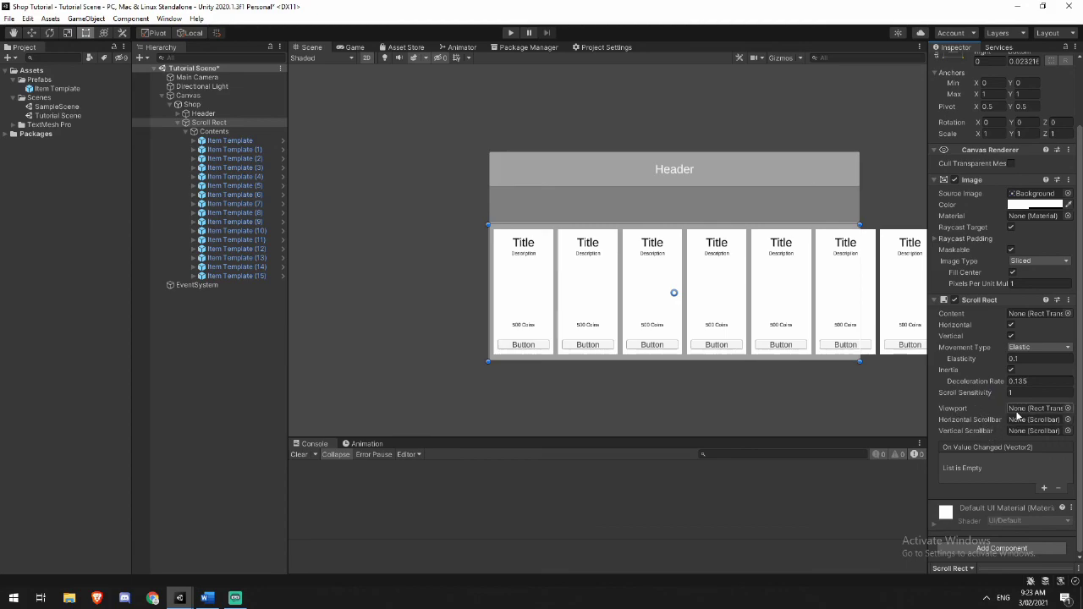
pyautogui.scroll(3, 969, 398)
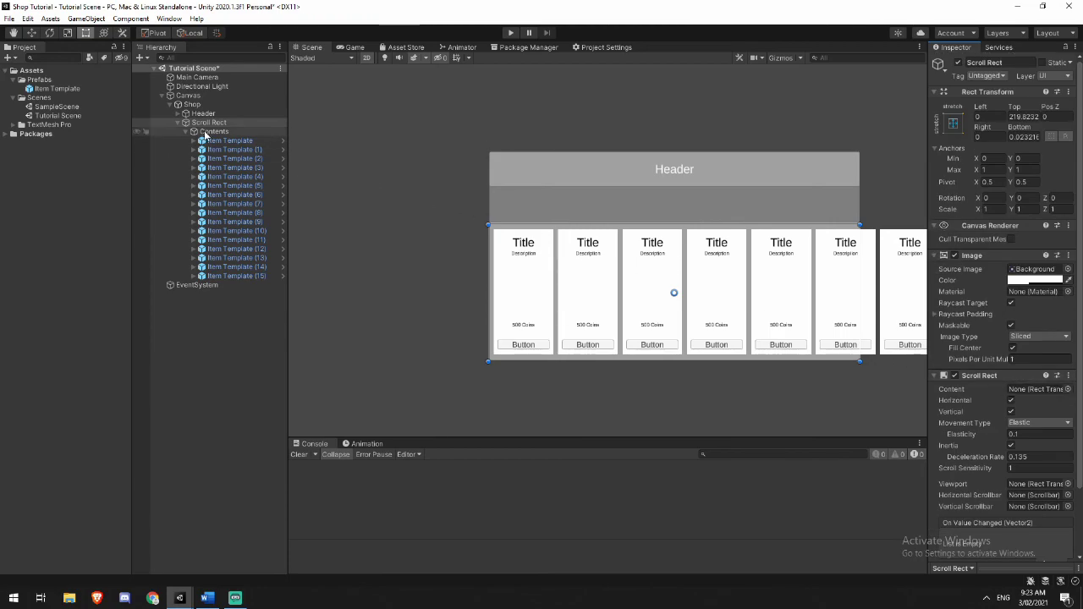
pyautogui.moveTo(206, 135); pyautogui.dragTo(1020, 392)
# Enable Horizontal and disable Vertical scrolling on the Scroll Rect component.
pyautogui.scroll(-3, 1012, 377)
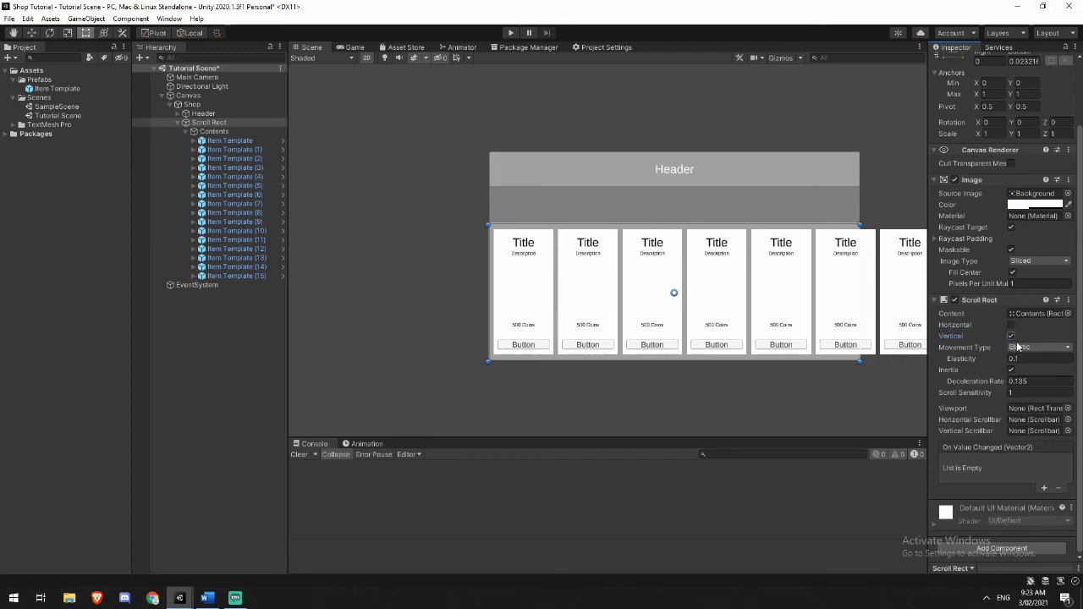
pyautogui.click(1011, 337)
pyautogui.click(1012, 325)
pyautogui.moveTo(874, 377); pyautogui.dragTo(767, 369, button='middle')
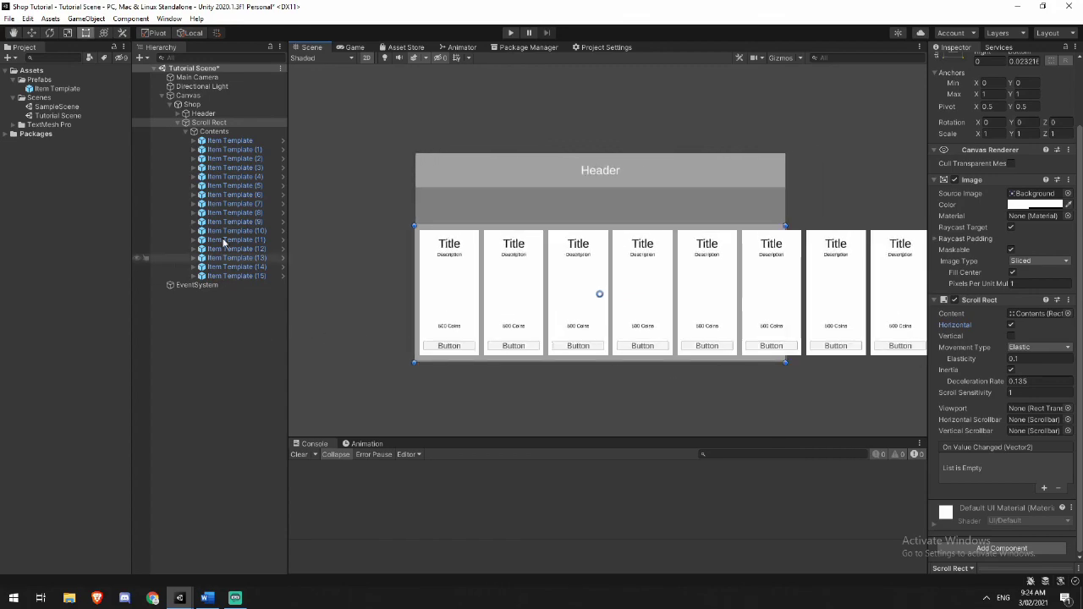
# Enter Play mode and drag the card row sideways in the Game view to test scrolling.
pyautogui.click(257, 361)
pyautogui.click(510, 33)
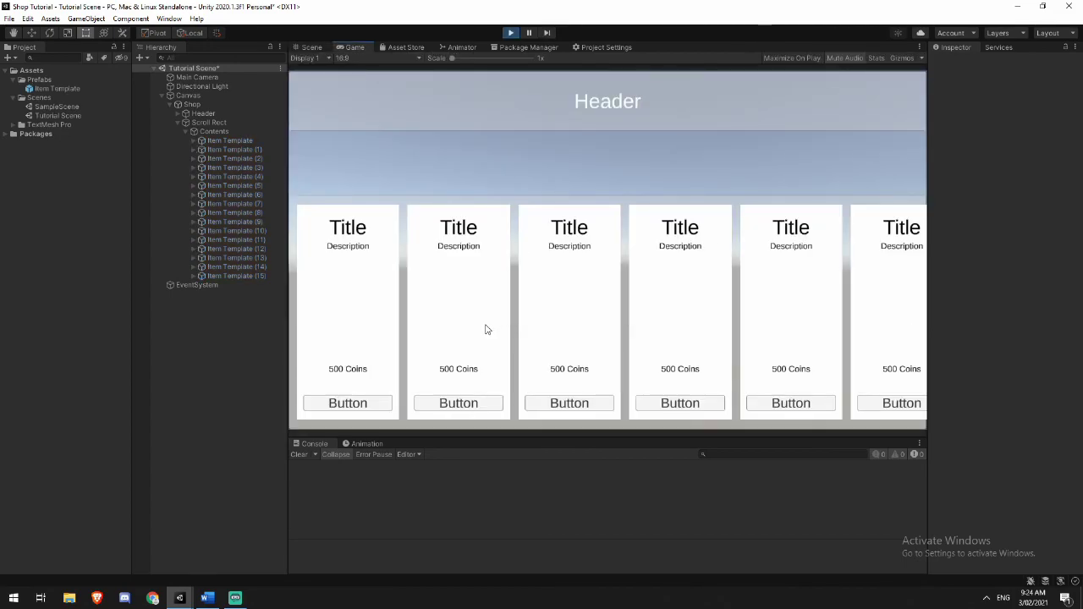
pyautogui.moveTo(683, 323); pyautogui.dragTo(659, 344)
pyautogui.scroll(-5, 659, 343)
pyautogui.scroll(1, 489, 308)
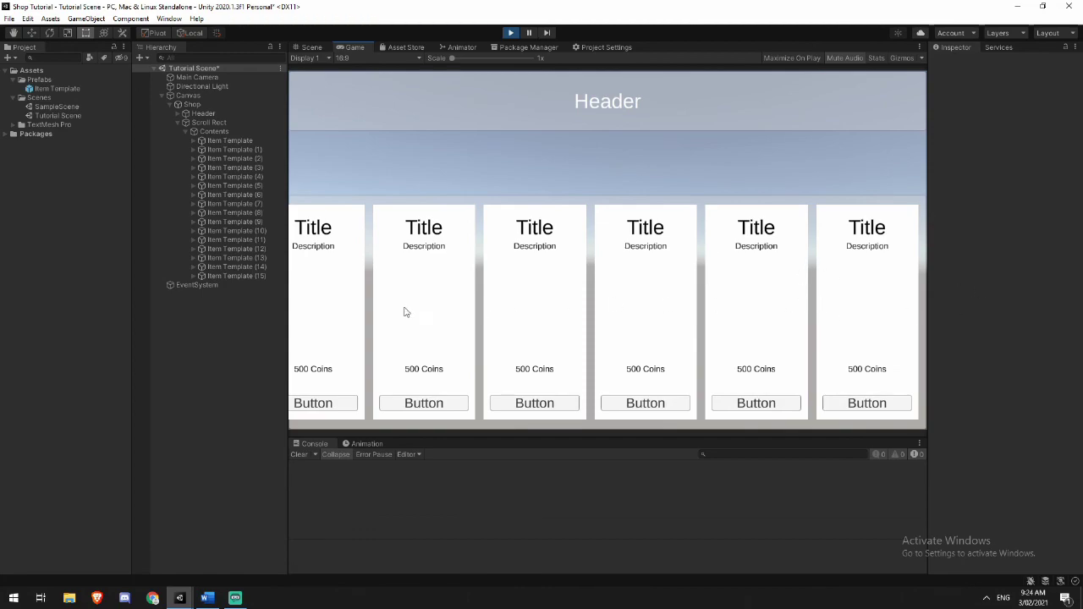
pyautogui.scroll(-6, 407, 313)
pyautogui.scroll(-3, 715, 328)
pyautogui.click(254, 132)
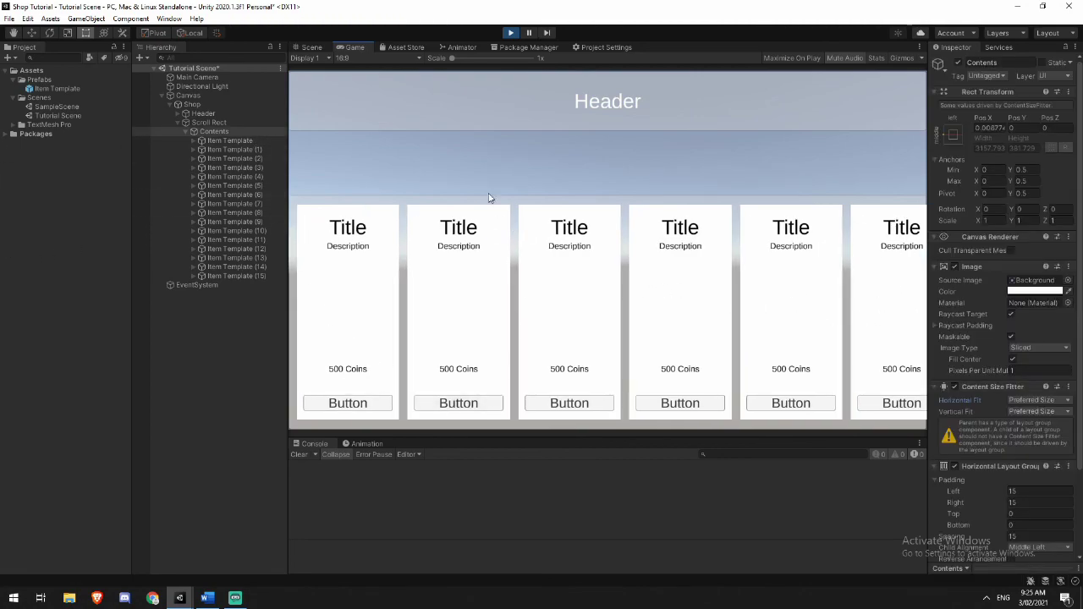
# Exit Play mode and change the first card's button label to 'Purchase'.
pyautogui.click(511, 34)
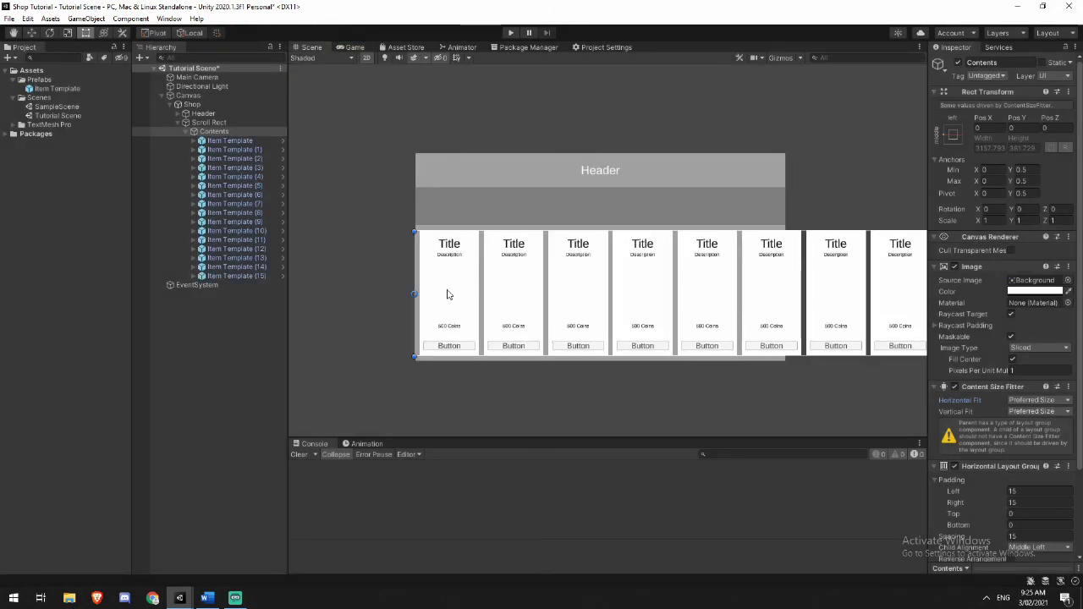
pyautogui.click(423, 338)
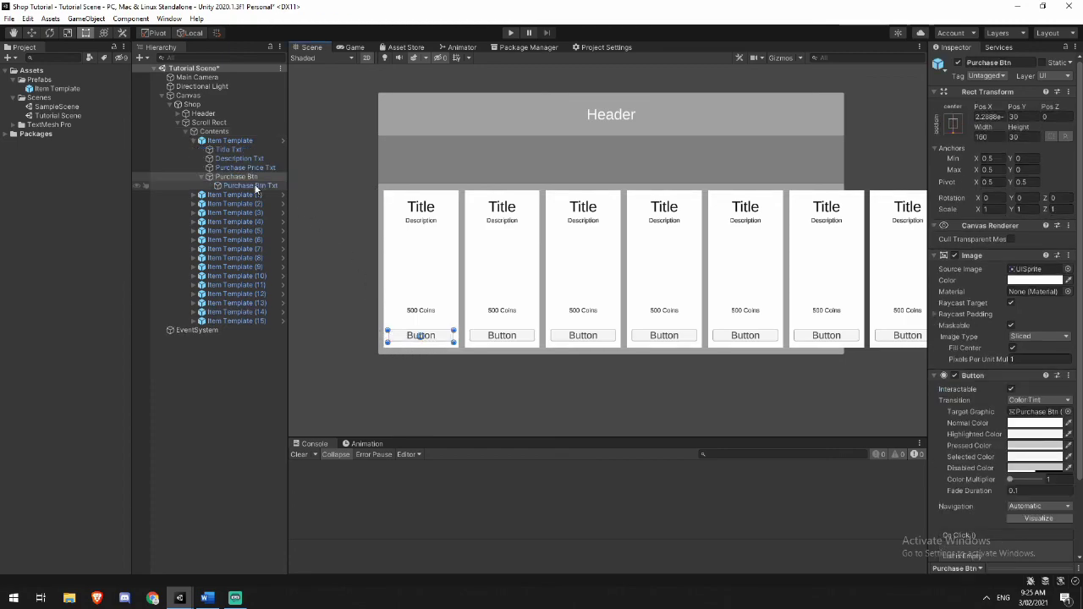
pyautogui.scroll(-3, 600, 380)
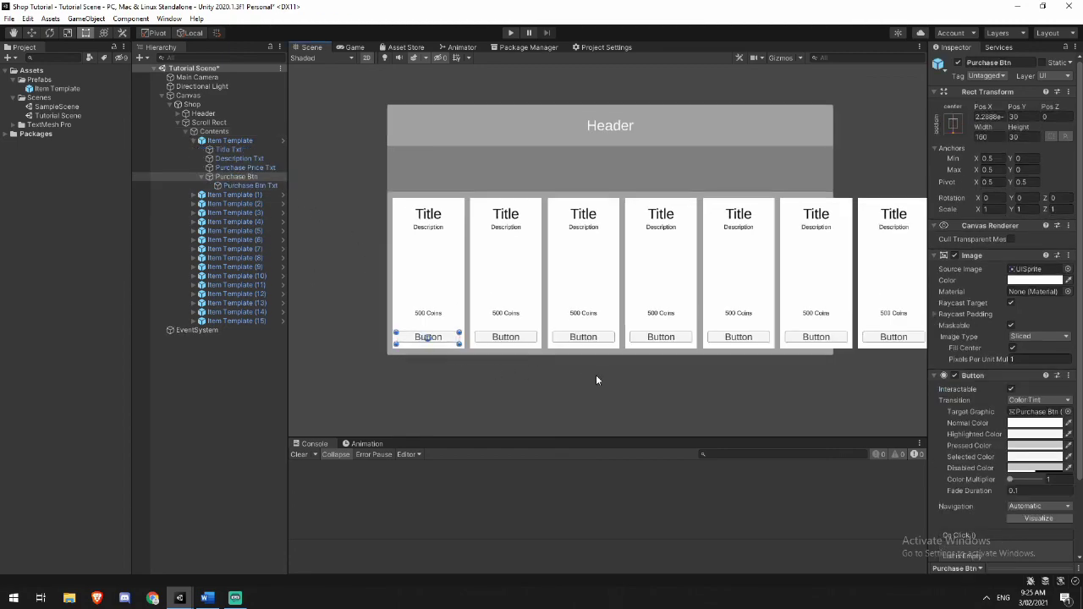
pyautogui.scroll(2, 584, 369)
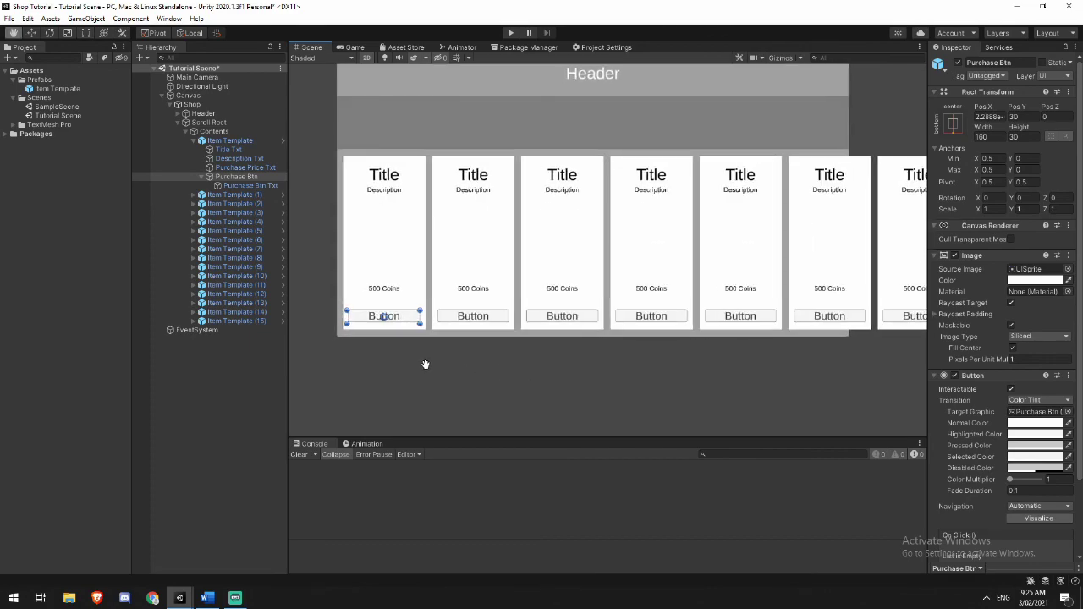
pyautogui.click(258, 186)
pyautogui.click(973, 305)
pyautogui.write('Purchase')
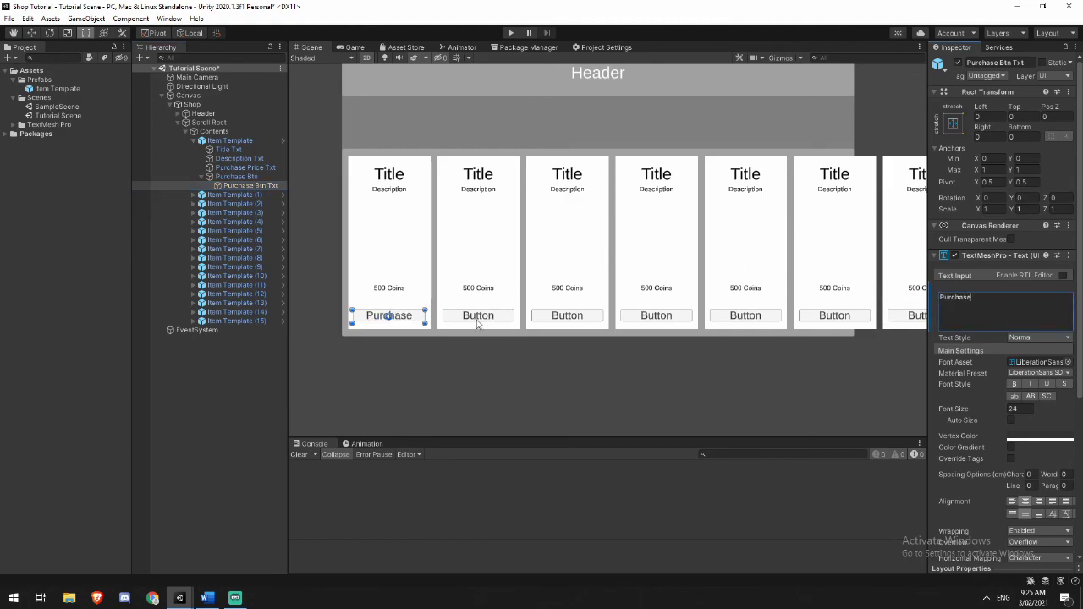
# Select the second card's button text and highlight its 'Button' label for replacement.
pyautogui.click(477, 319)
pyautogui.click(477, 320)
pyautogui.moveTo(986, 297); pyautogui.dragTo(912, 297)
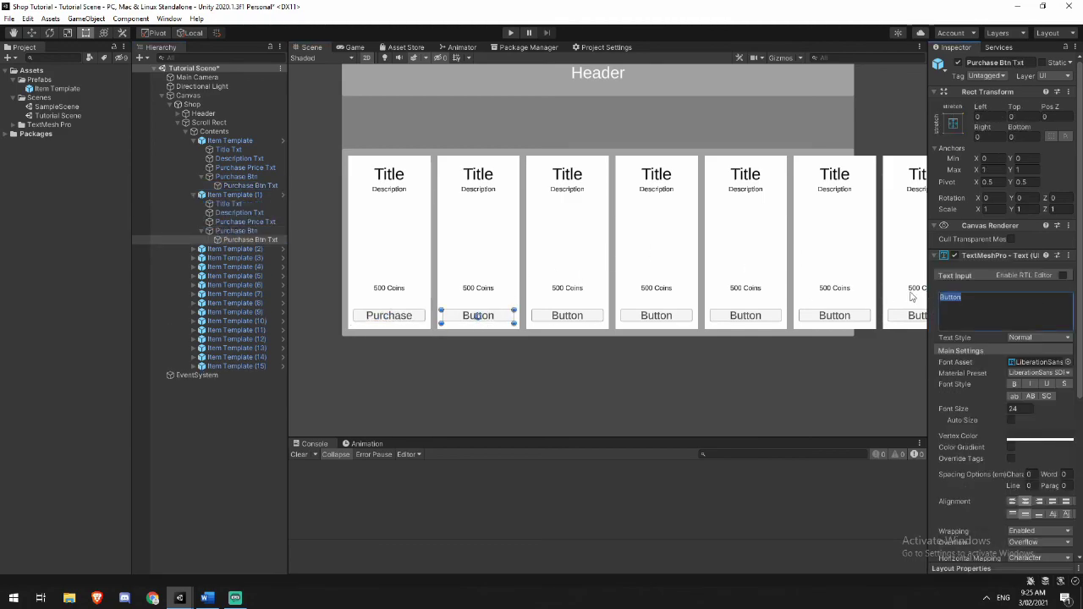
pyautogui.write('Purchase')
pyautogui.click(463, 363)
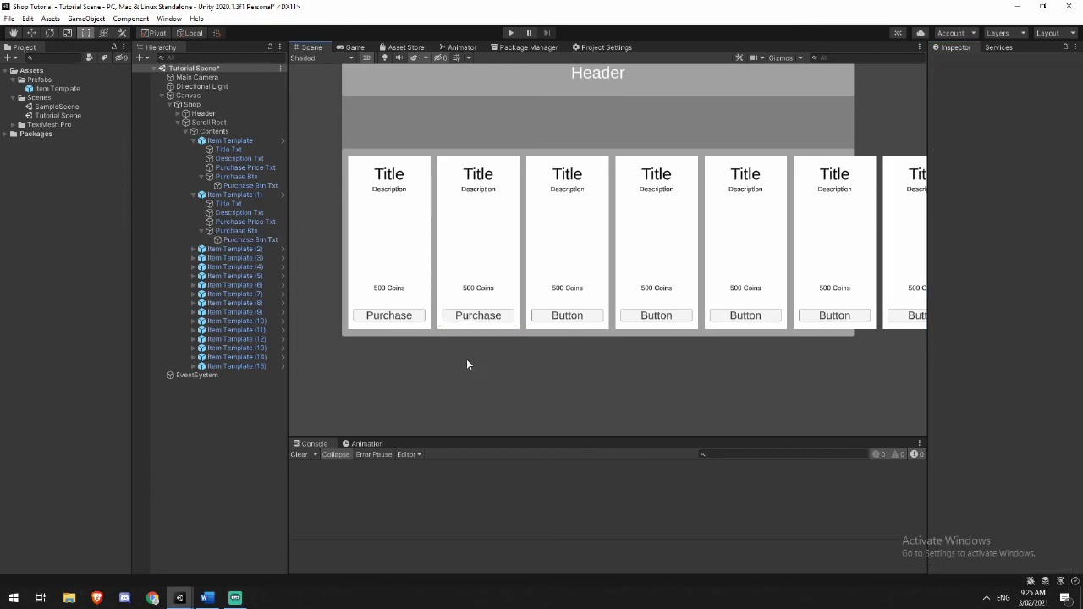
pyautogui.scroll(-6, 795, 367)
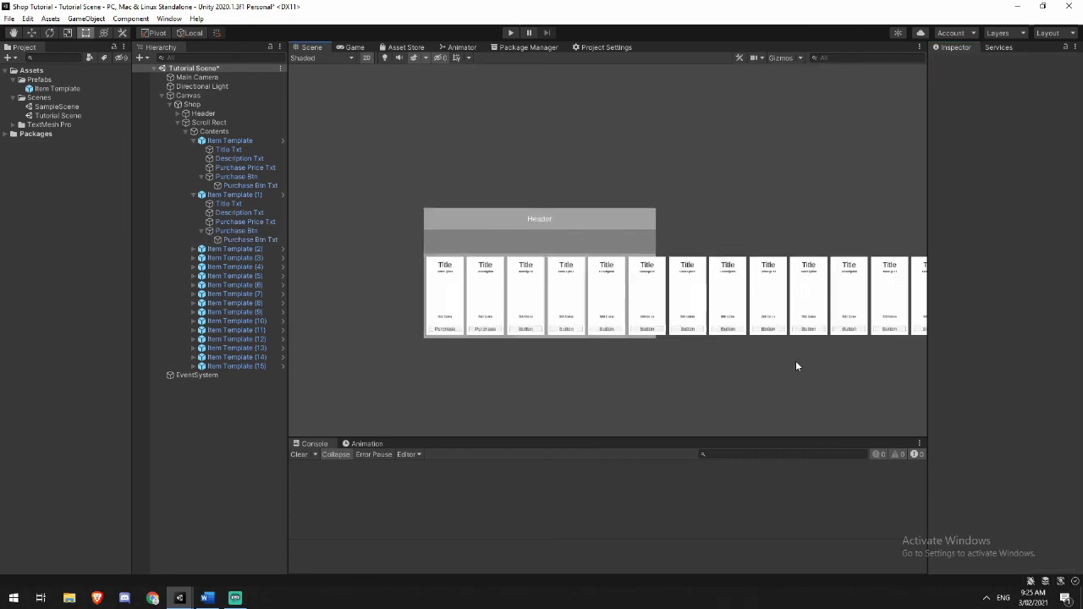
# Delete Item Template (2) through (15) from Contents.
pyautogui.moveTo(858, 380); pyautogui.dragTo(800, 341, button='middle')
pyautogui.scroll(5, 490, 330)
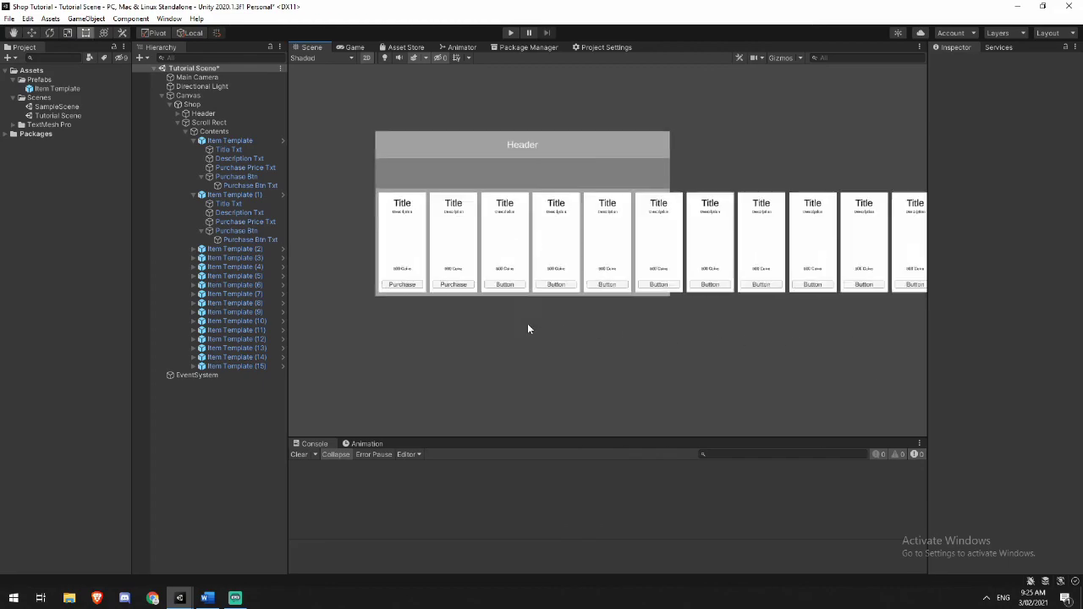
pyautogui.scroll(3, 484, 334)
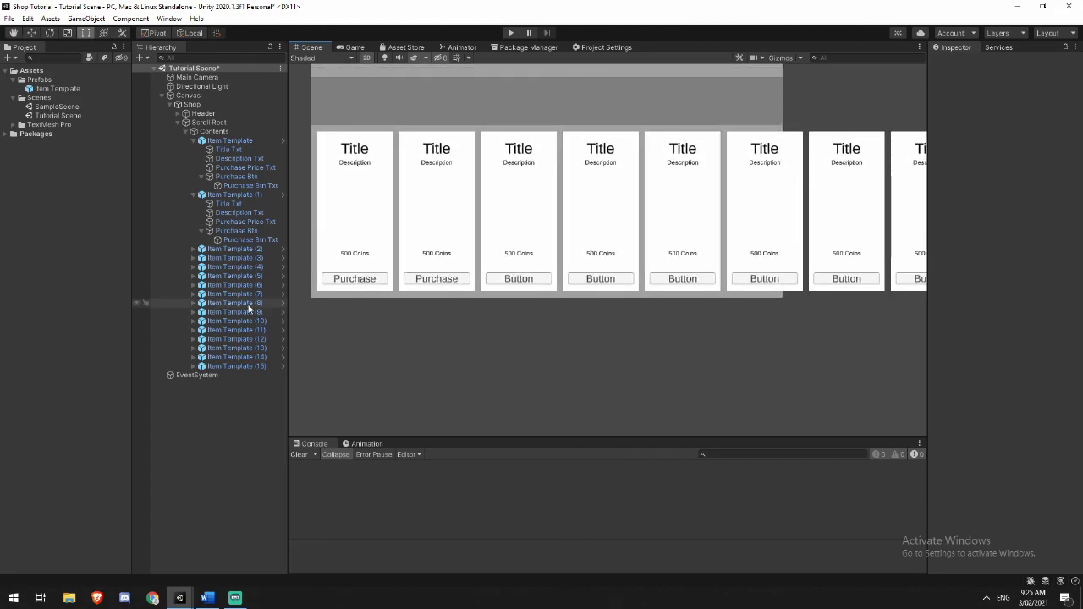
pyautogui.click(241, 249)
pyautogui.keyDown('shift'); pyautogui.click(247, 366); pyautogui.keyUp('shift')
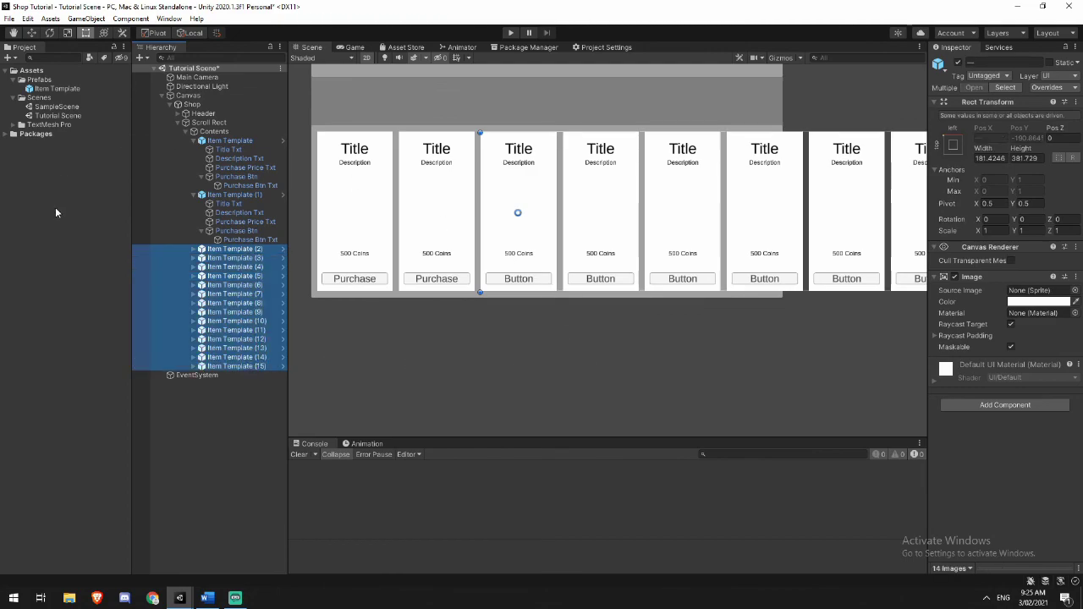
pyautogui.scroll(-1, 314, 330)
pyautogui.scroll(-1, 448, 370)
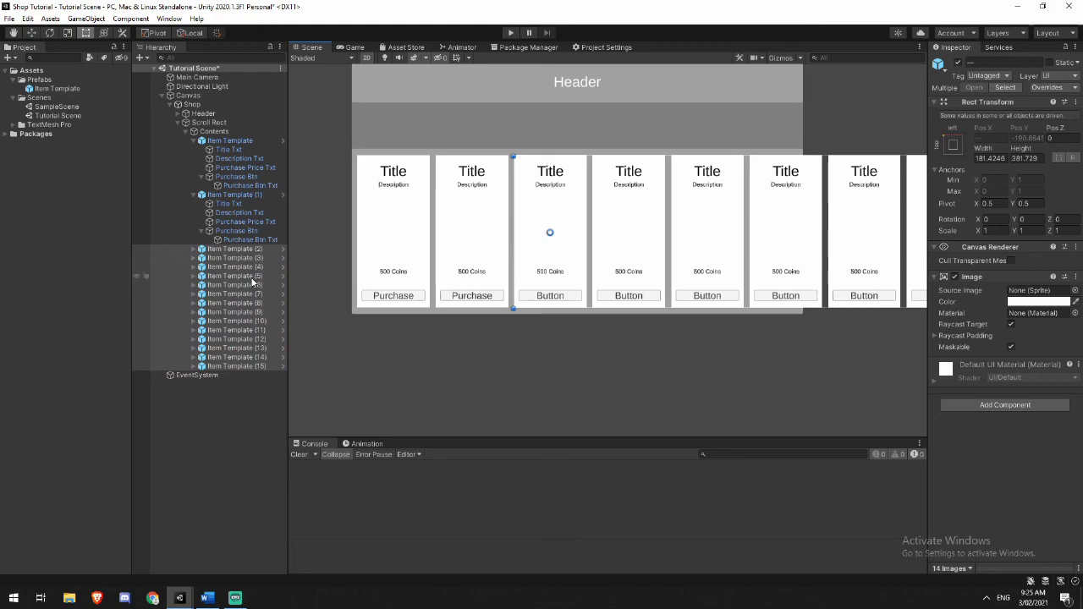
pyautogui.click(243, 249)
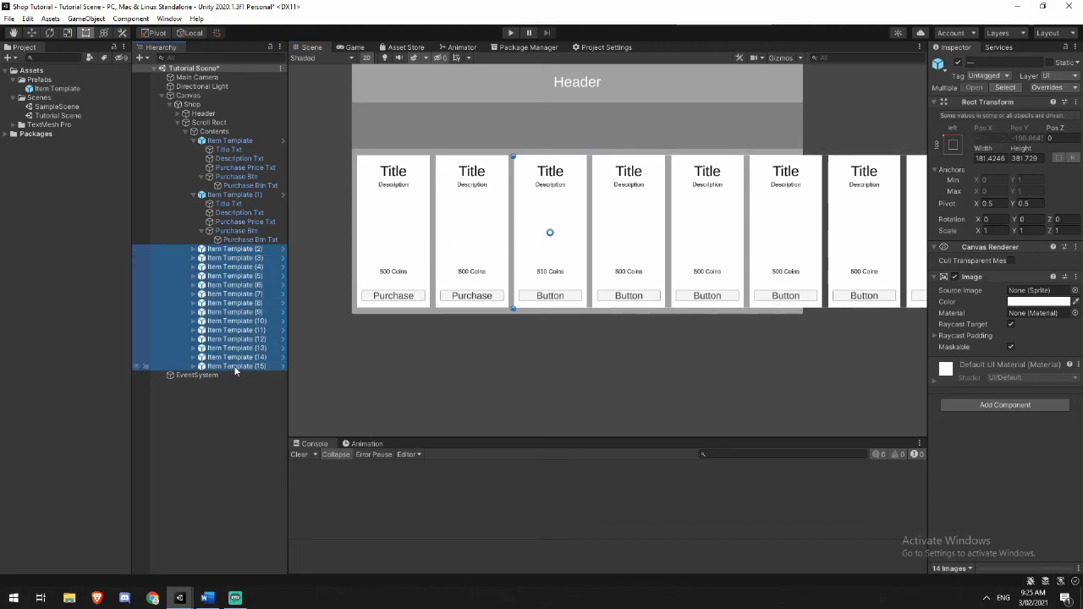
pyautogui.press('Delete')
# Duplicate Item Template (1), then delete the surplus copies.
pyautogui.click(247, 195)
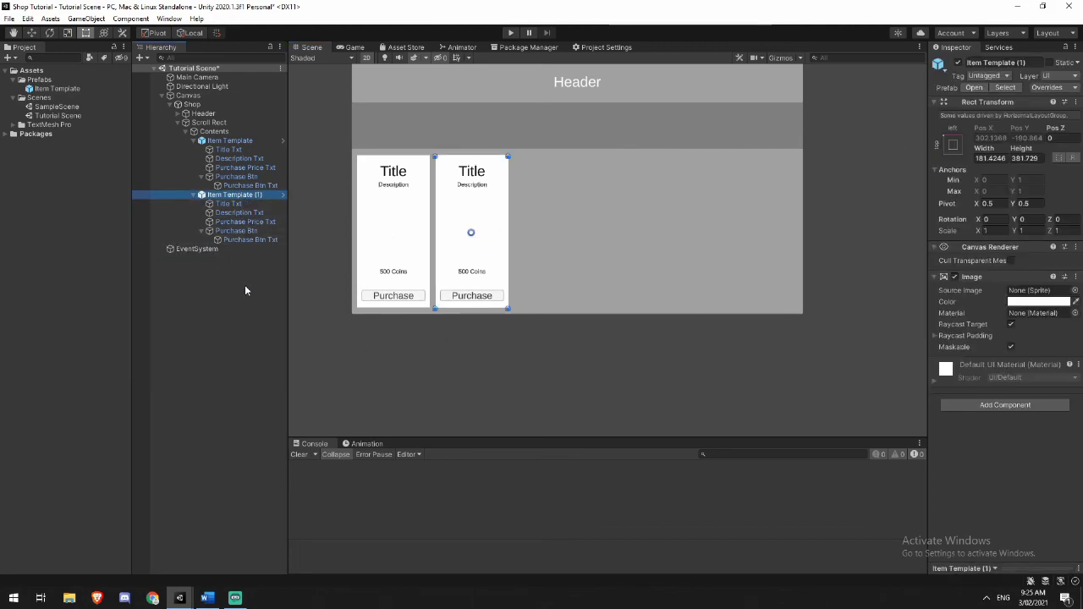
pyautogui.hotkey('ctrl', 'd')
pyautogui.hotkey('ctrl', 'd')
pyautogui.hotkey('ctrl', 'd')
pyautogui.hotkey('ctrl', 'd')
pyautogui.hotkey('ctrl', 'd')
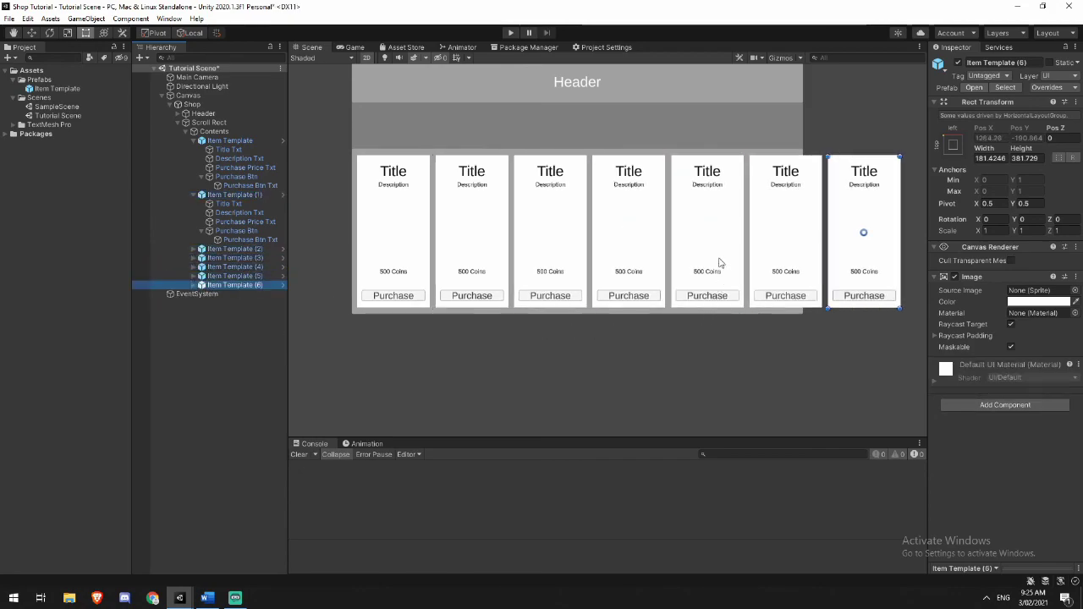
pyautogui.moveTo(810, 343); pyautogui.dragTo(742, 341, button='middle')
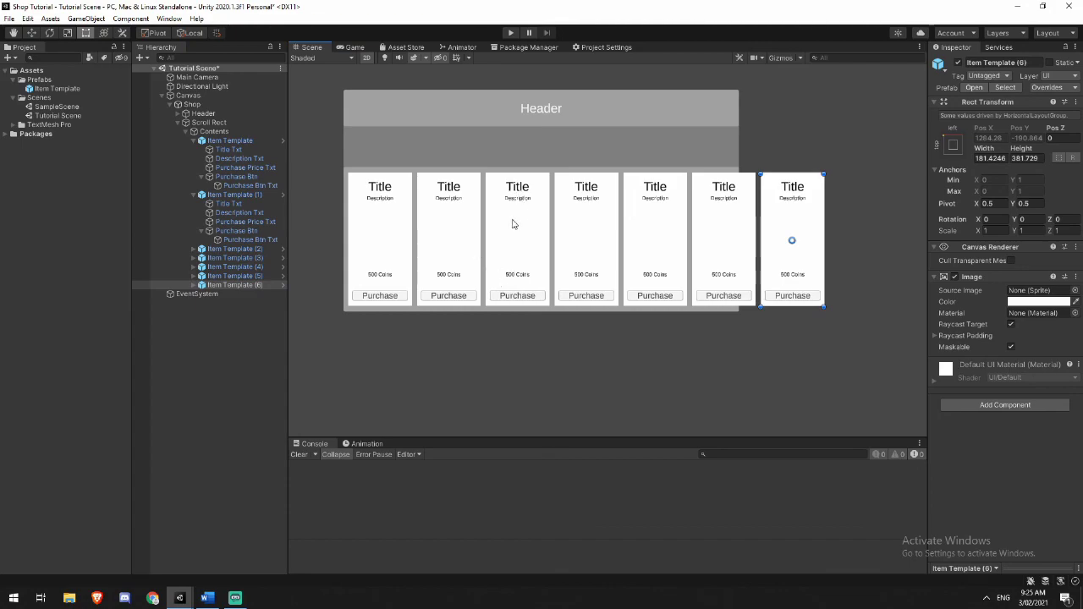
pyautogui.scroll(1, 518, 271)
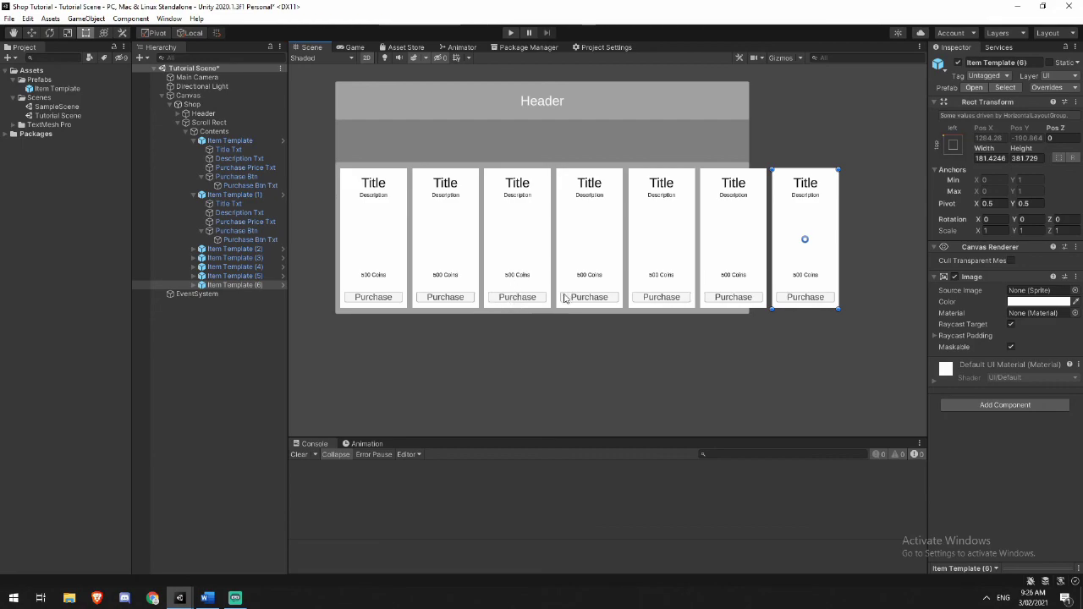
pyautogui.scroll(2, 526, 315)
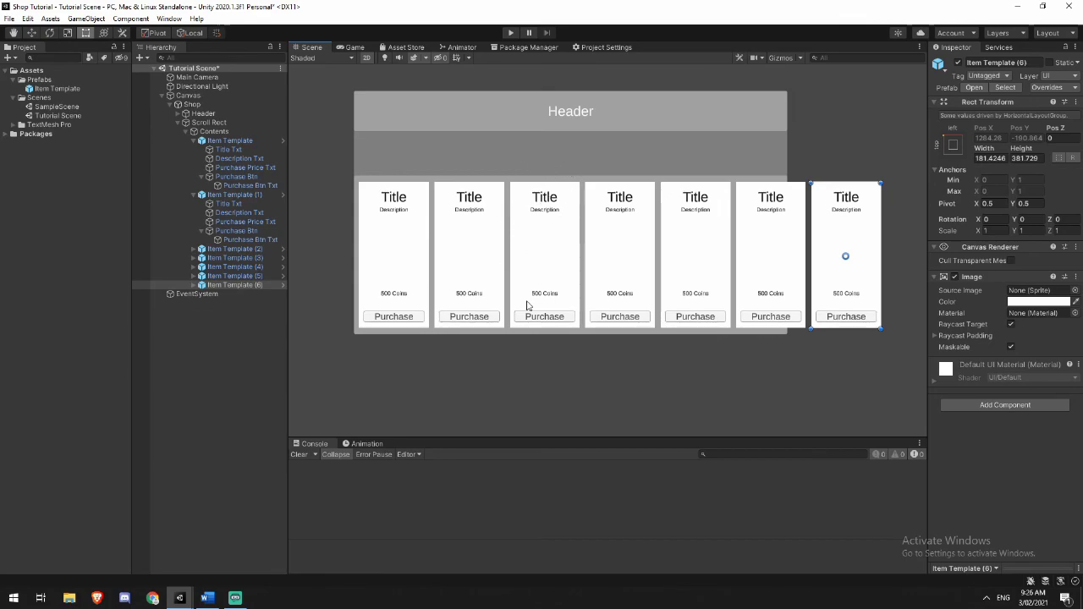
pyautogui.scroll(3, 526, 371)
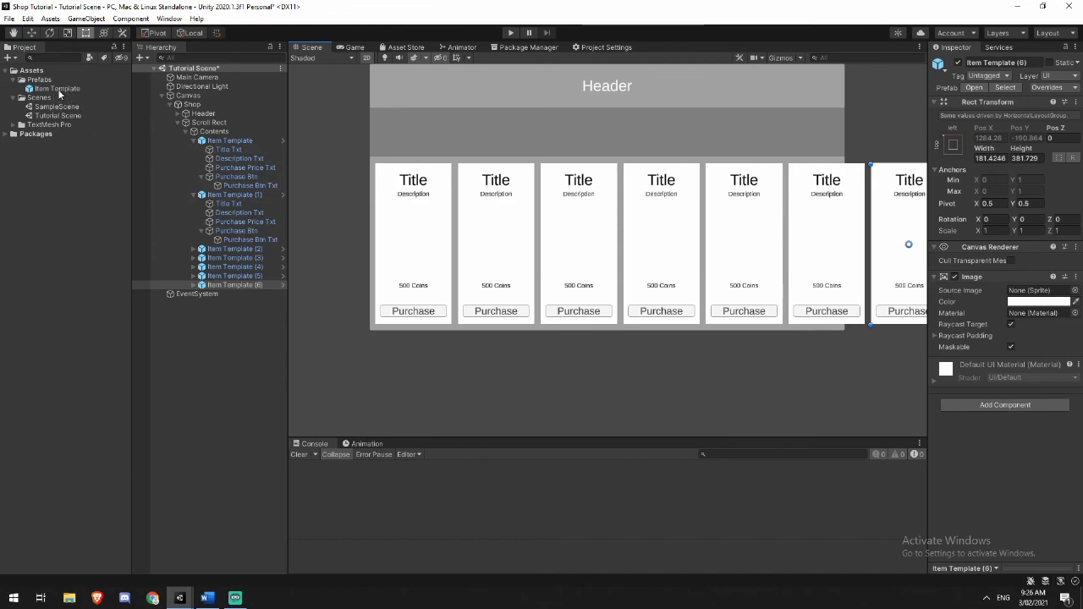
pyautogui.keyDown('shift'); pyautogui.click(234, 265); pyautogui.keyUp('shift')
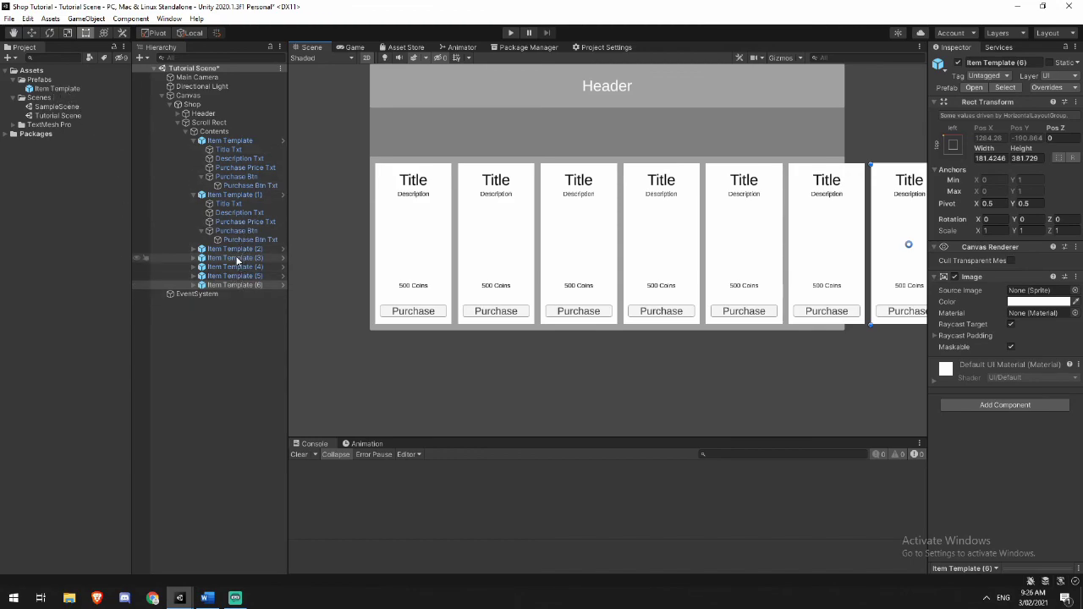
pyautogui.press('Delete')
pyautogui.press('Delete')
pyautogui.press('Delete')
# Undo to restore all sixteen cards and revert the 'Purchase' label to 'Button'.
pyautogui.click(270, 287)
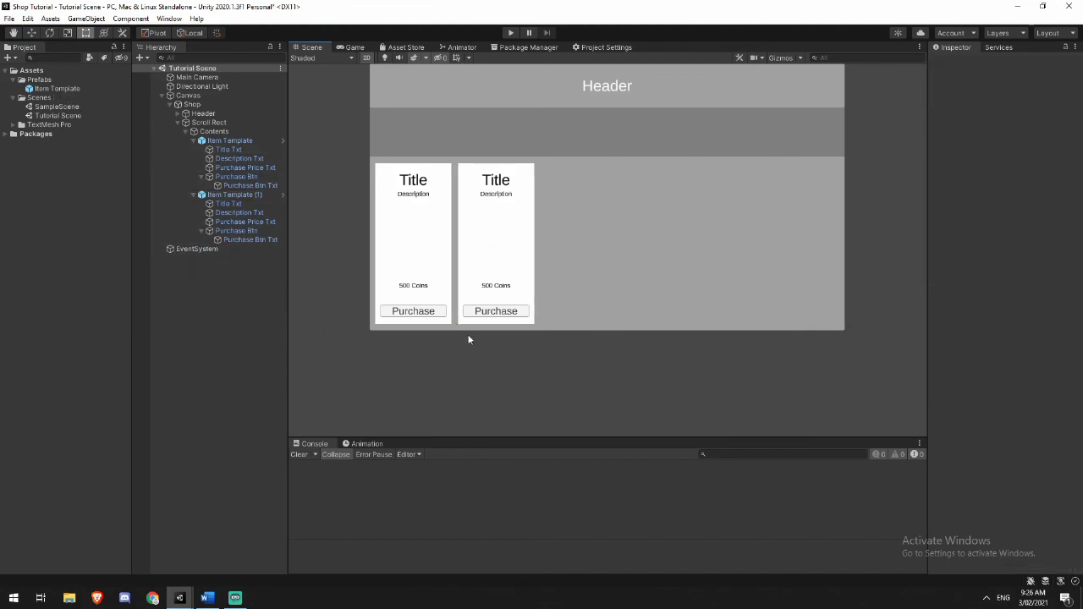
pyautogui.hotkey('ctrl', 'z')
pyautogui.hotkey('ctrl', 'z')
pyautogui.hotkey('ctrl', 'z')
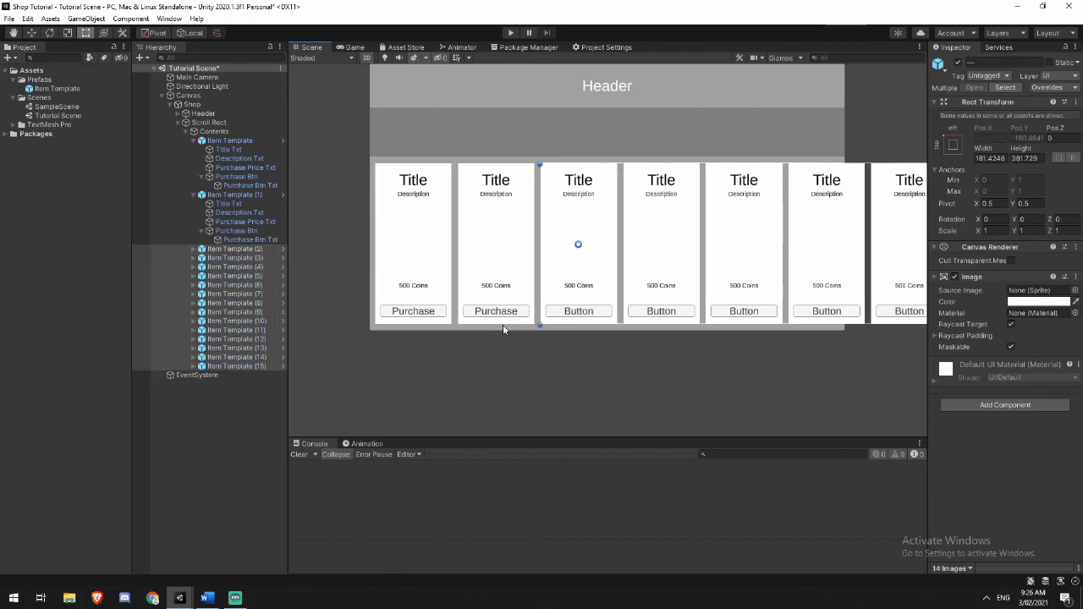
pyautogui.hotkey('ctrl', 'z')
pyautogui.hotkey('ctrl', 'z')
pyautogui.hotkey('ctrl', 'z')
pyautogui.hotkey('ctrl', 'z')
pyautogui.hotkey('ctrl', 'z')
pyautogui.click(472, 380)
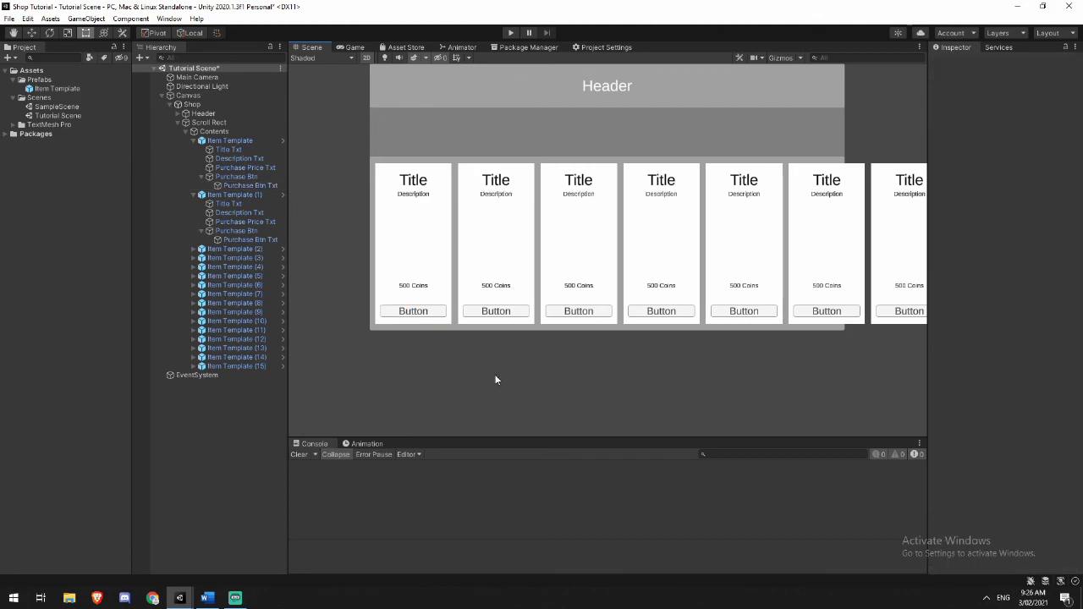
pyautogui.scroll(-1, 565, 368)
pyautogui.moveTo(530, 387); pyautogui.dragTo(503, 398, button='middle')
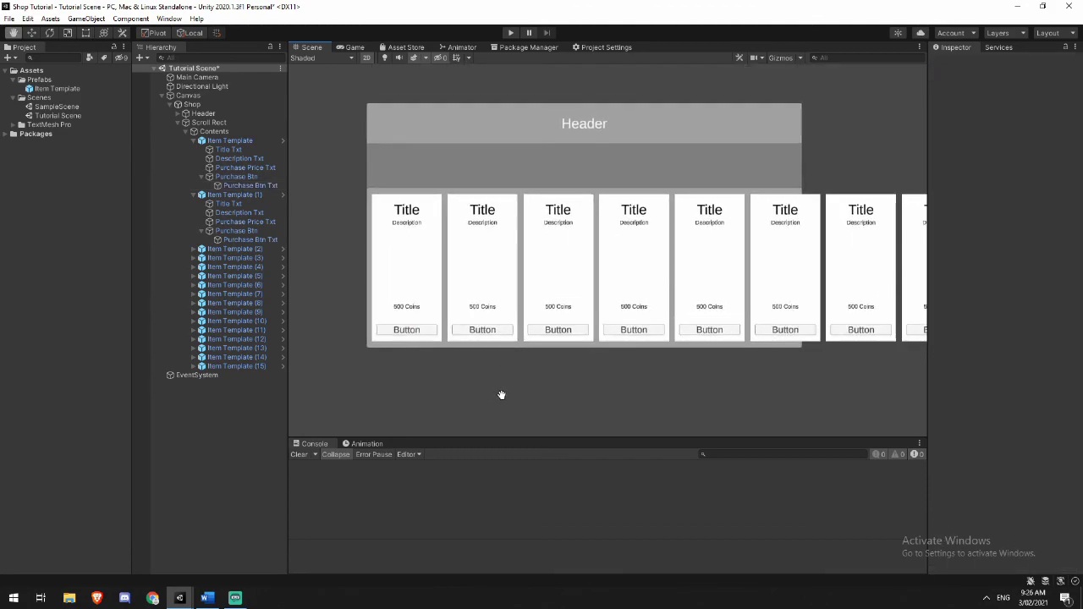
# In the Item Template prefab, change the Purchase Btn Txt label to 'Purchase'.
pyautogui.doubleClick(46, 89)
pyautogui.click(539, 390)
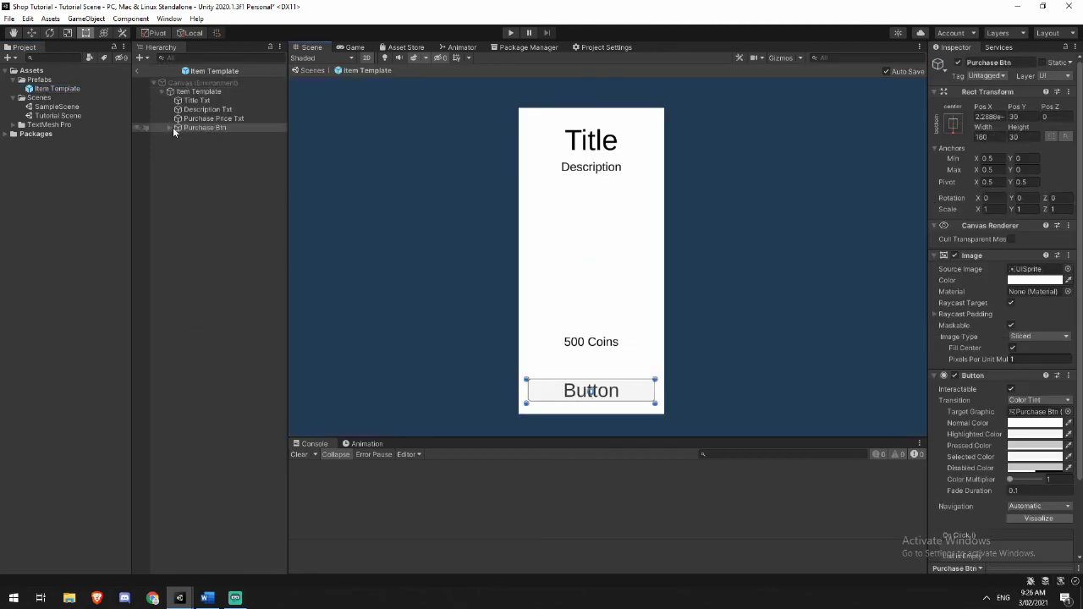
pyautogui.click(176, 128)
pyautogui.click(195, 136)
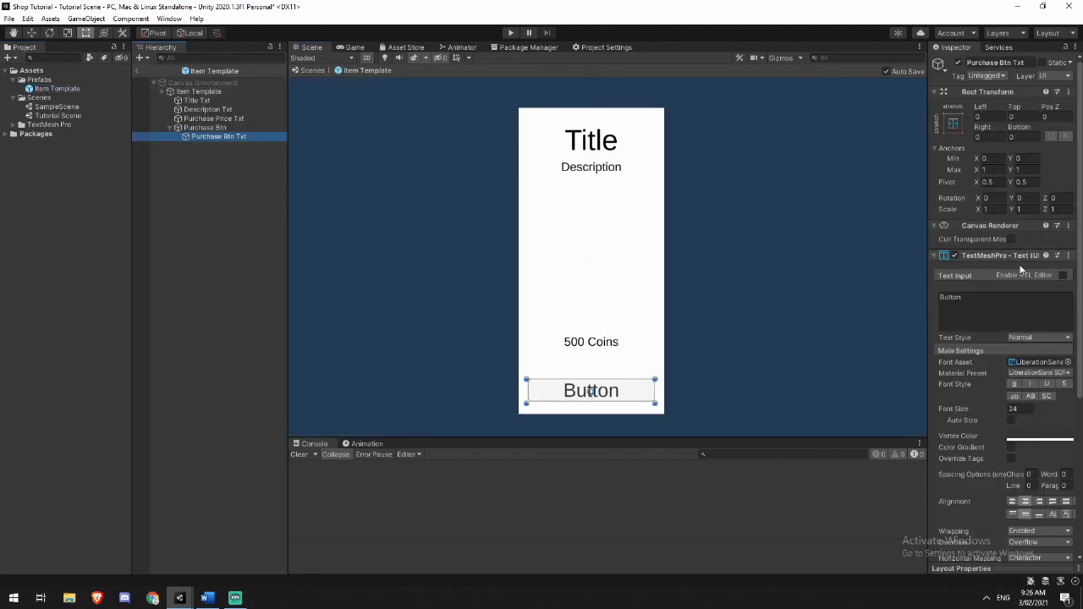
pyautogui.doubleClick(950, 297)
pyautogui.write('Purcha')
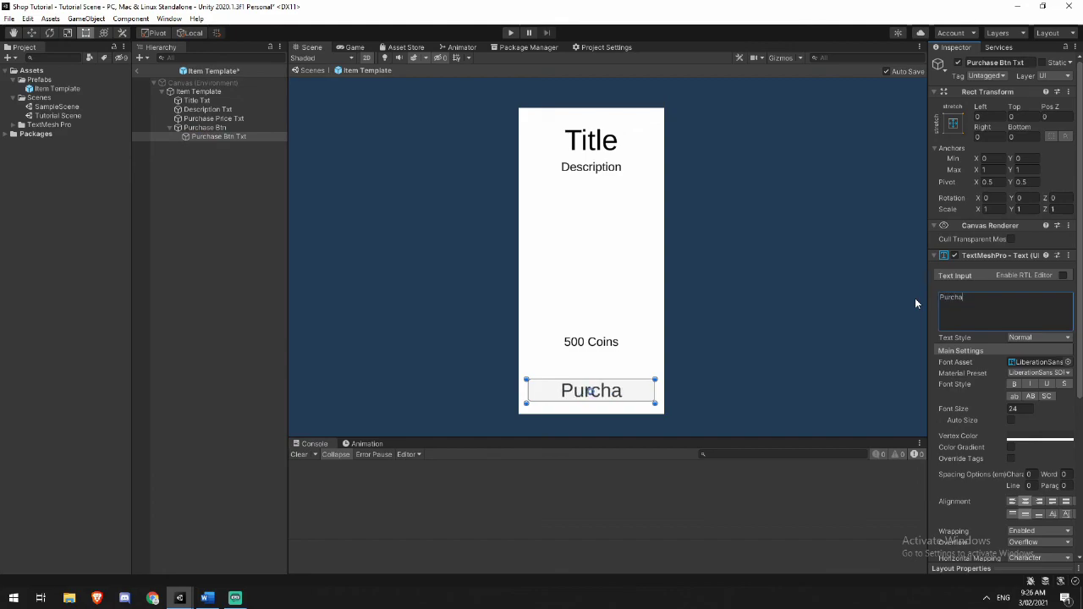
pyautogui.write('se')
pyautogui.click(292, 272)
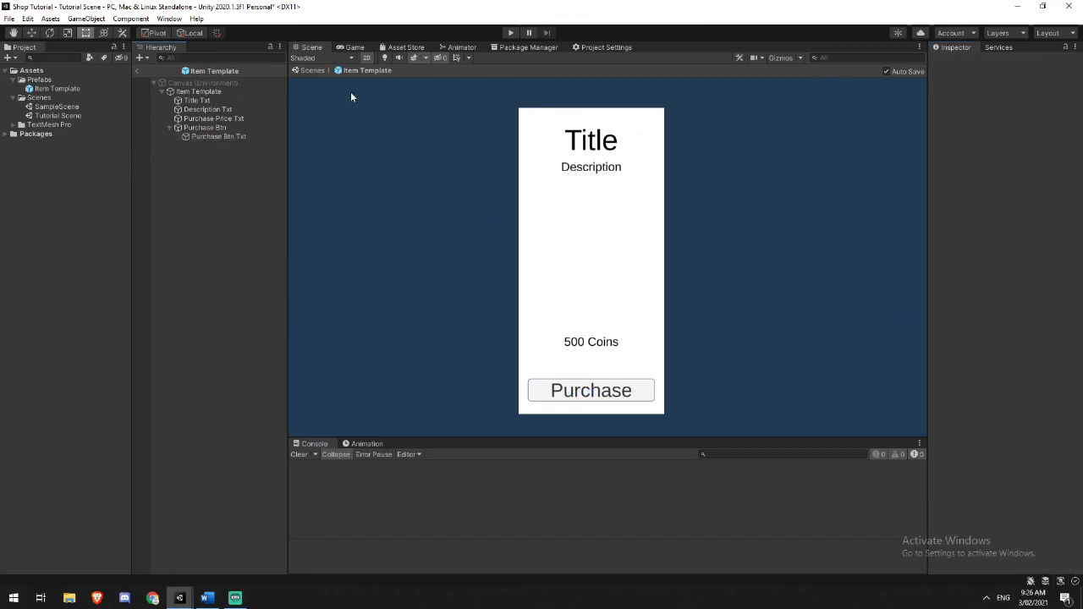
# Exit Prefab Mode and look across the shop row to confirm every card reads 'Purchase'.
pyautogui.click(135, 72)
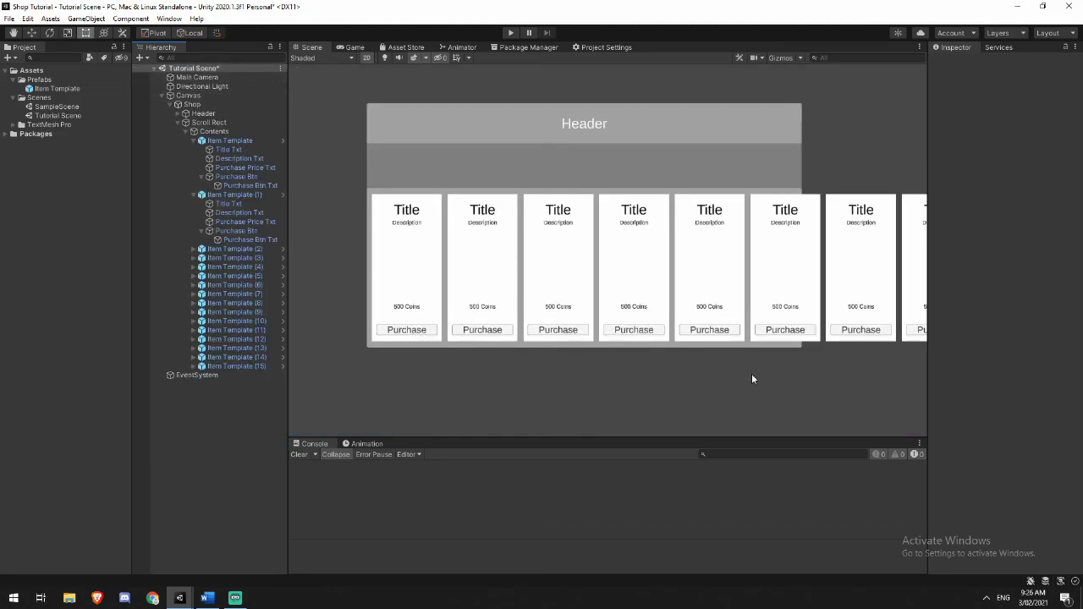
pyautogui.moveTo(751, 379); pyautogui.dragTo(339, 351, button='middle')
pyautogui.moveTo(779, 334); pyautogui.dragTo(624, 332, button='middle')
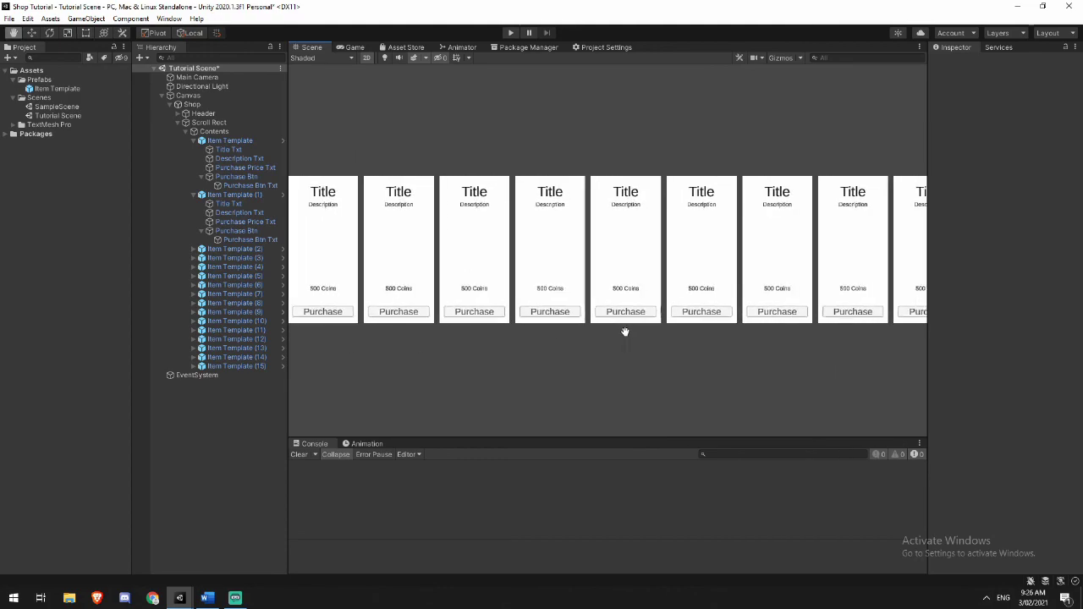
pyautogui.press('t')
pyautogui.scroll(-2, 358, 375)
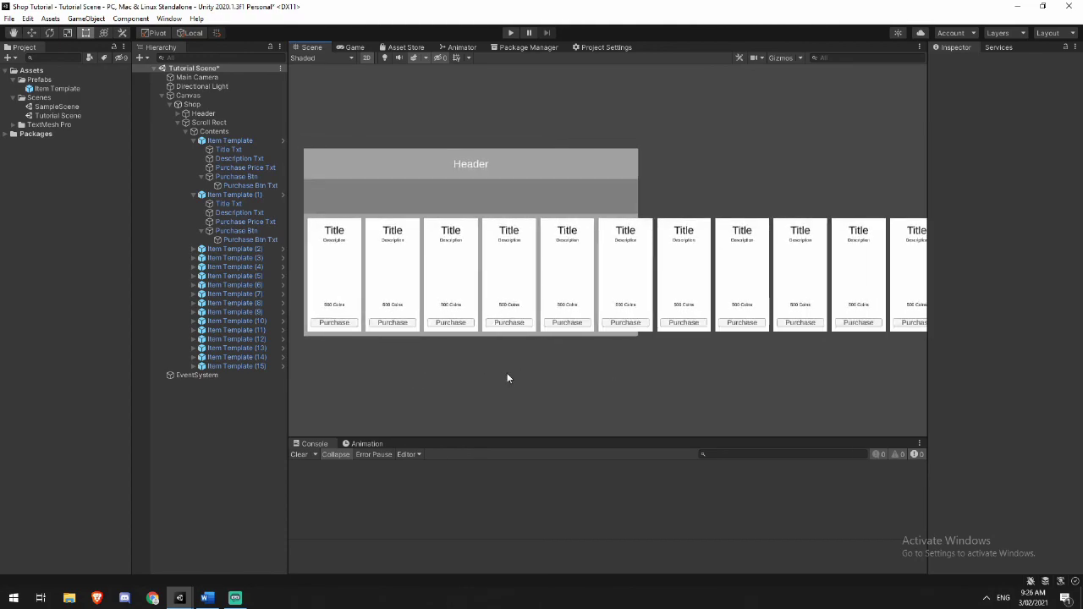
pyautogui.scroll(3, 505, 378)
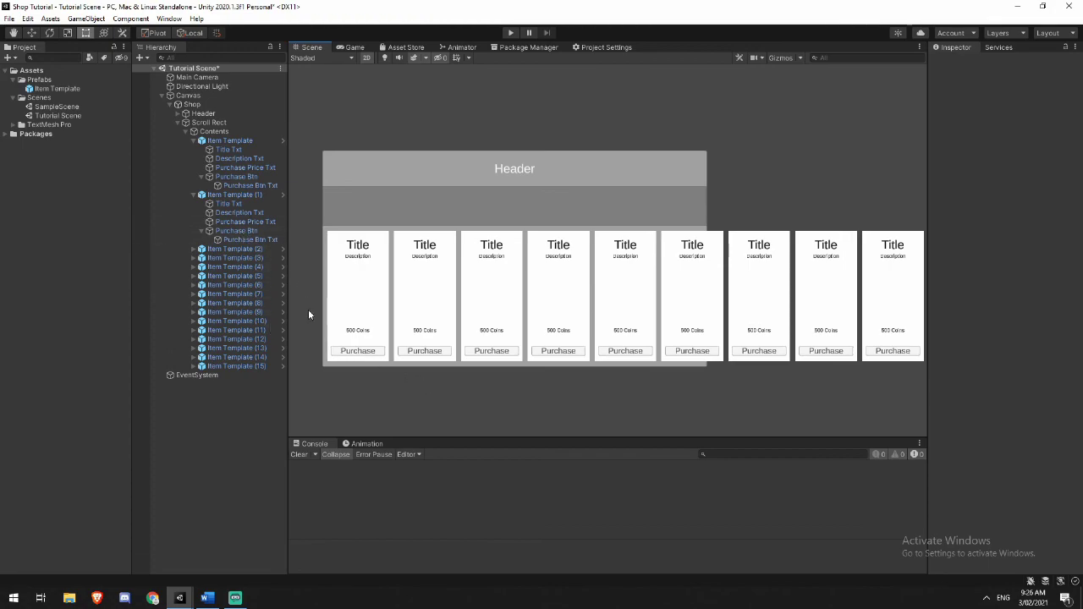
# Duplicate the Item Template's Purchase button and place the copy just above the original.
pyautogui.doubleClick(49, 89)
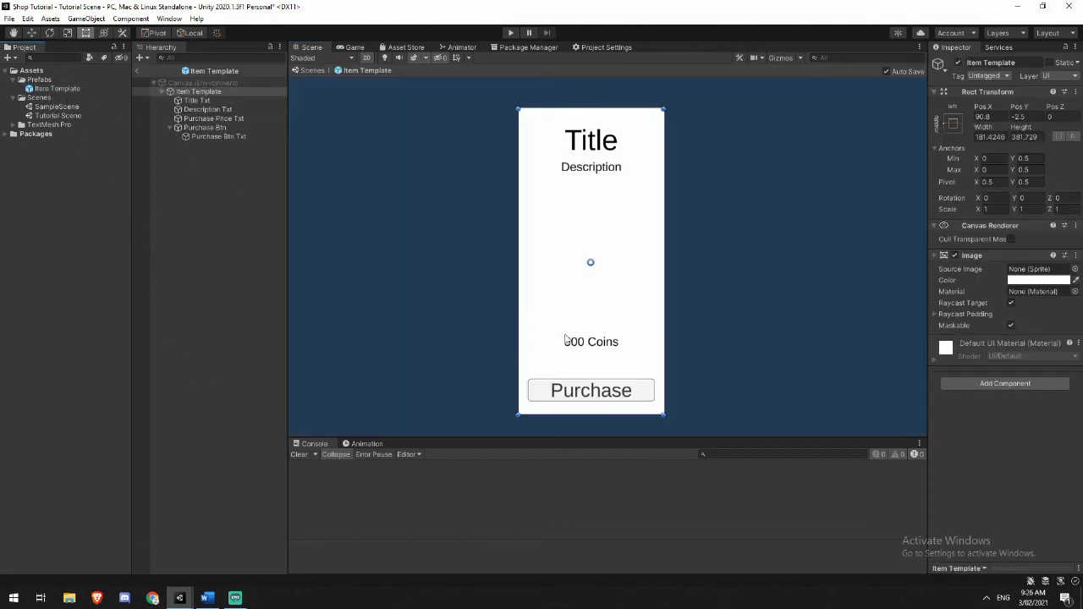
pyautogui.click(576, 394)
pyautogui.hotkey('ctrl', 'd')
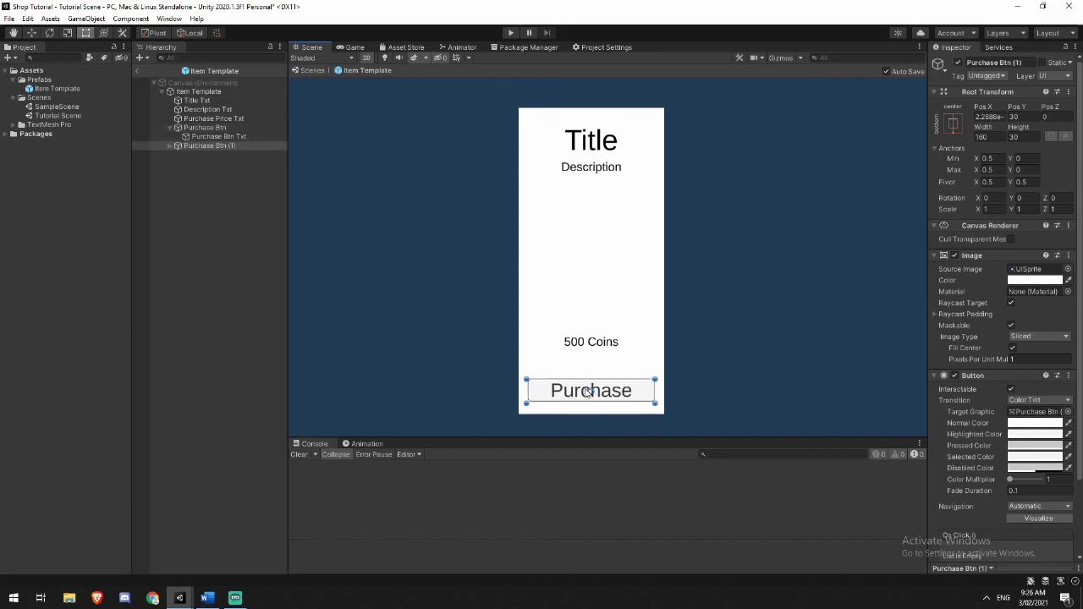
pyautogui.moveTo(587, 391); pyautogui.dragTo(587, 361)
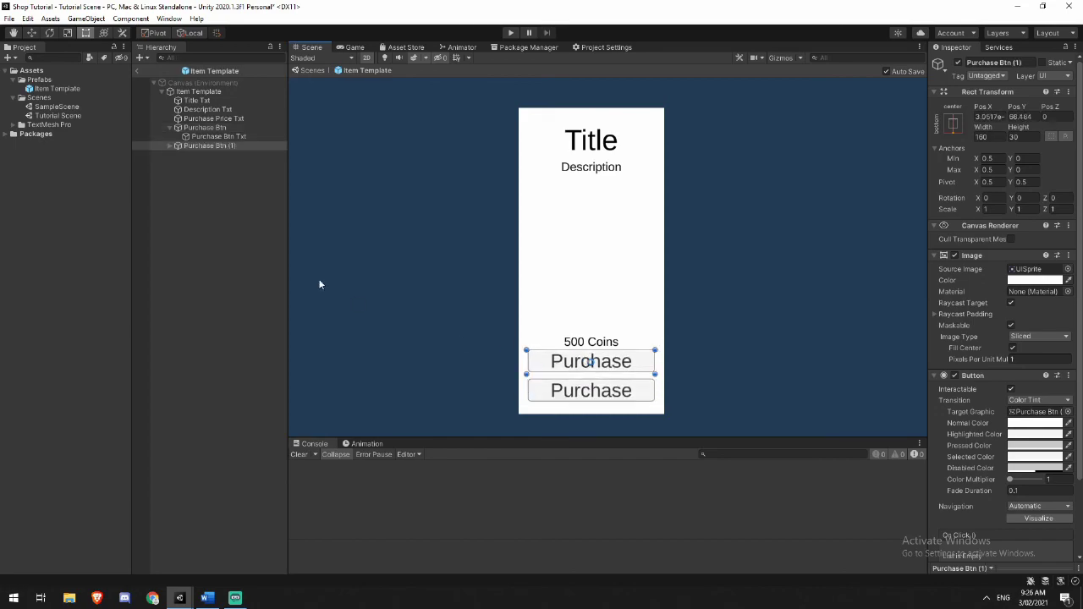
# Label the duplicate button 'Purchase /w Gems' with Auto Size enabled so it fits on one line.
pyautogui.click(171, 146)
pyautogui.click(190, 155)
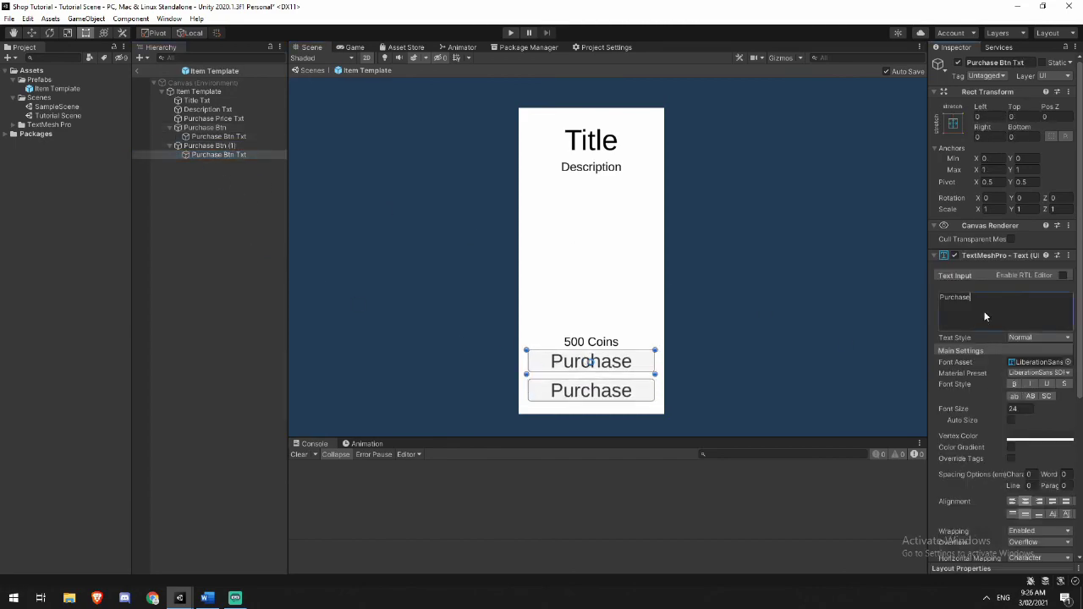
pyautogui.write('/w Gems')
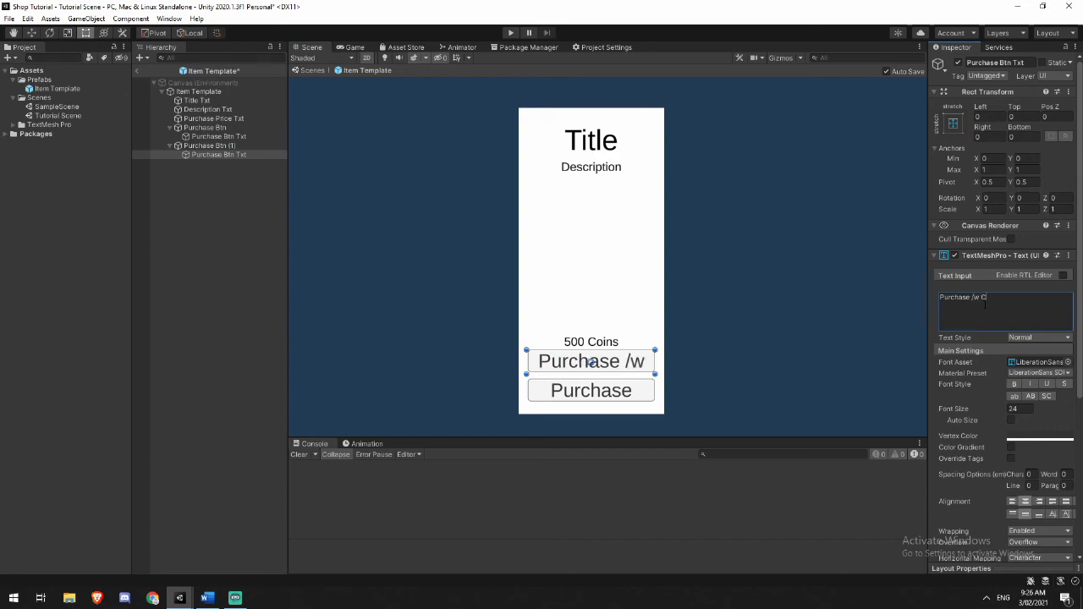
pyautogui.click(1010, 421)
# Raise the '500 Coins' price text slightly above the two buttons.
pyautogui.click(612, 344)
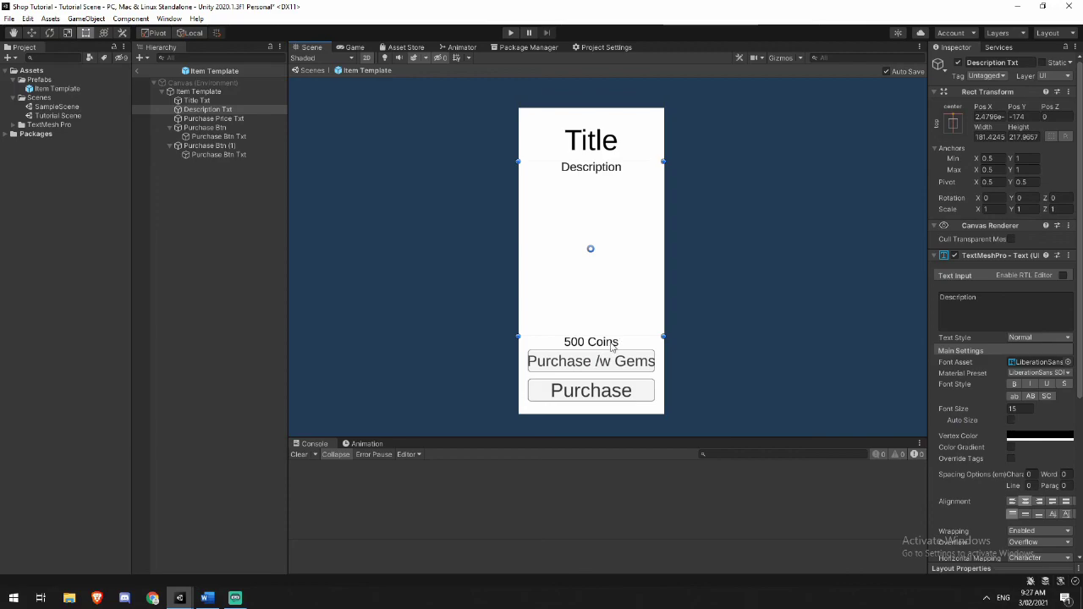
pyautogui.moveTo(613, 343); pyautogui.dragTo(597, 312)
pyautogui.click(604, 324)
# Exit Prefab Mode and inspect the shop row's cards with 'Purchase /w Gems' and 'Purchase' buttons.
pyautogui.click(218, 255)
pyautogui.click(136, 71)
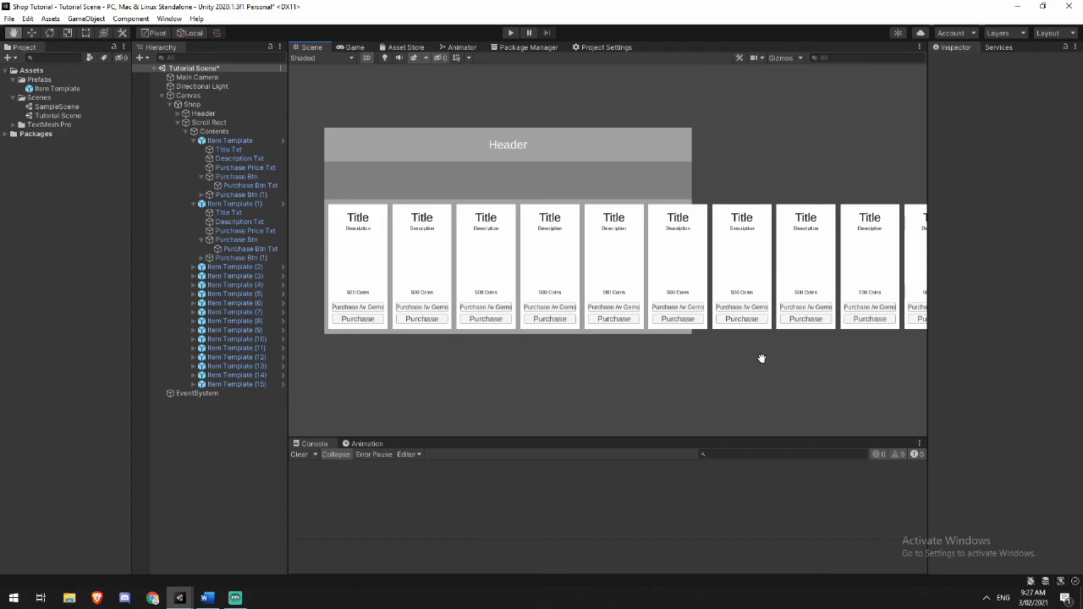
pyautogui.moveTo(761, 358); pyautogui.dragTo(474, 338, button='middle')
pyautogui.scroll(2, 461, 347)
pyautogui.scroll(1, 431, 351)
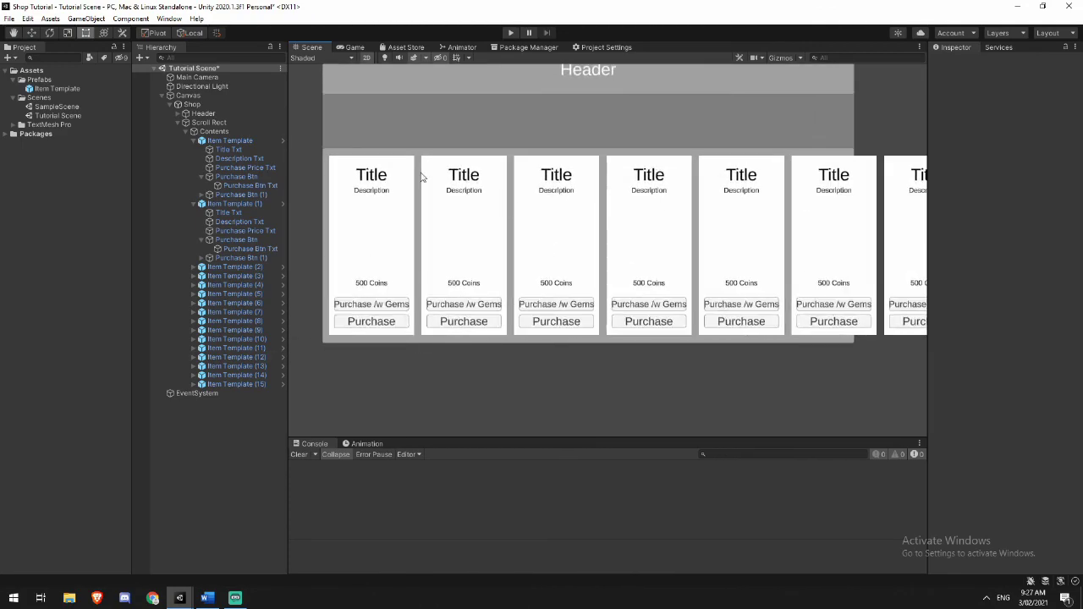
pyautogui.scroll(-2, 462, 369)
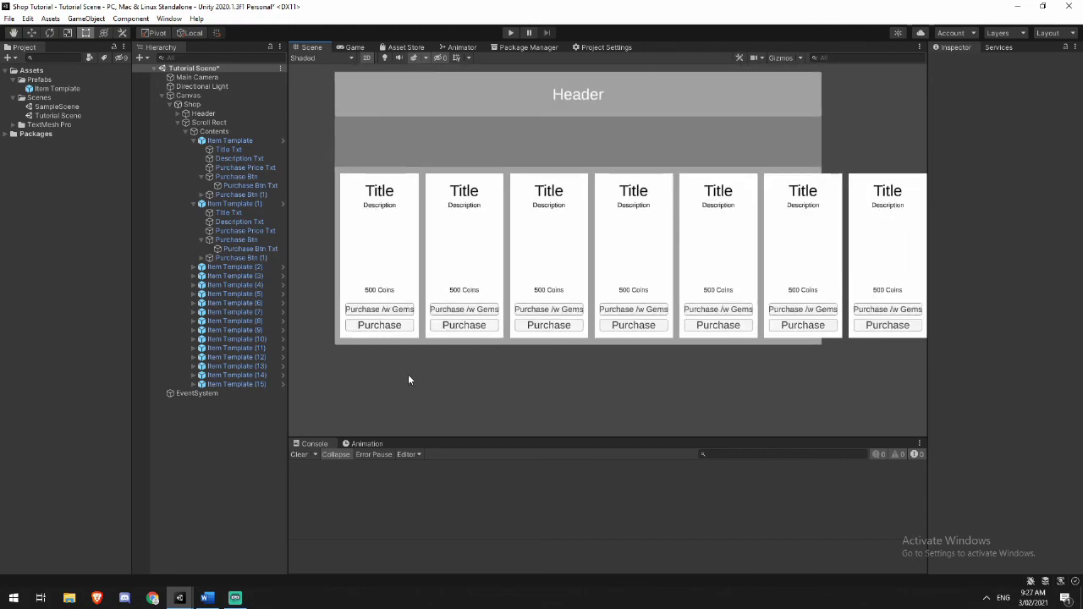
pyautogui.moveTo(411, 375); pyautogui.dragTo(439, 392, button='middle')
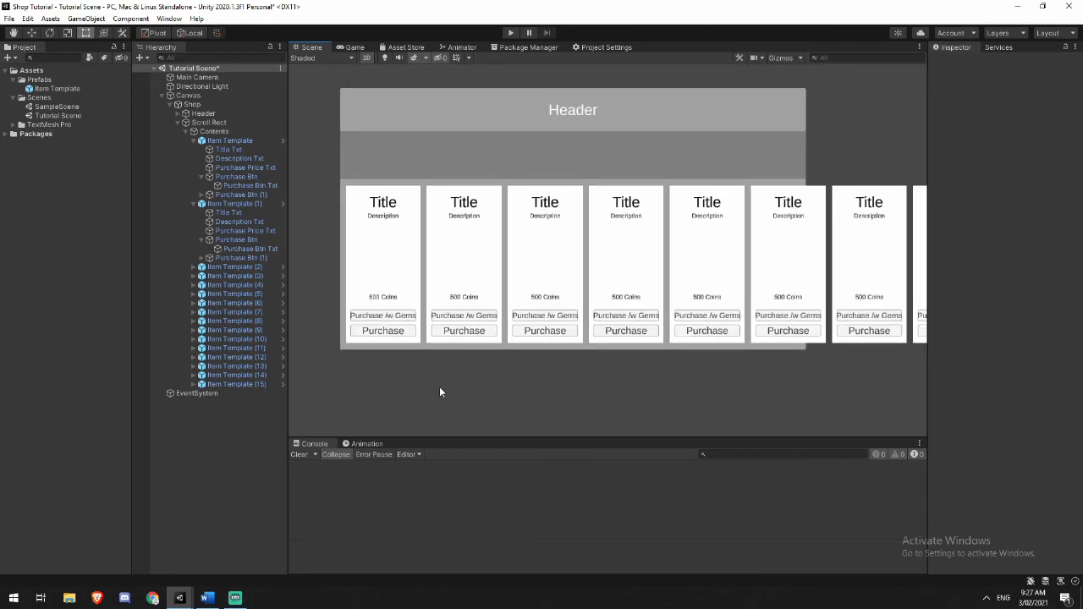